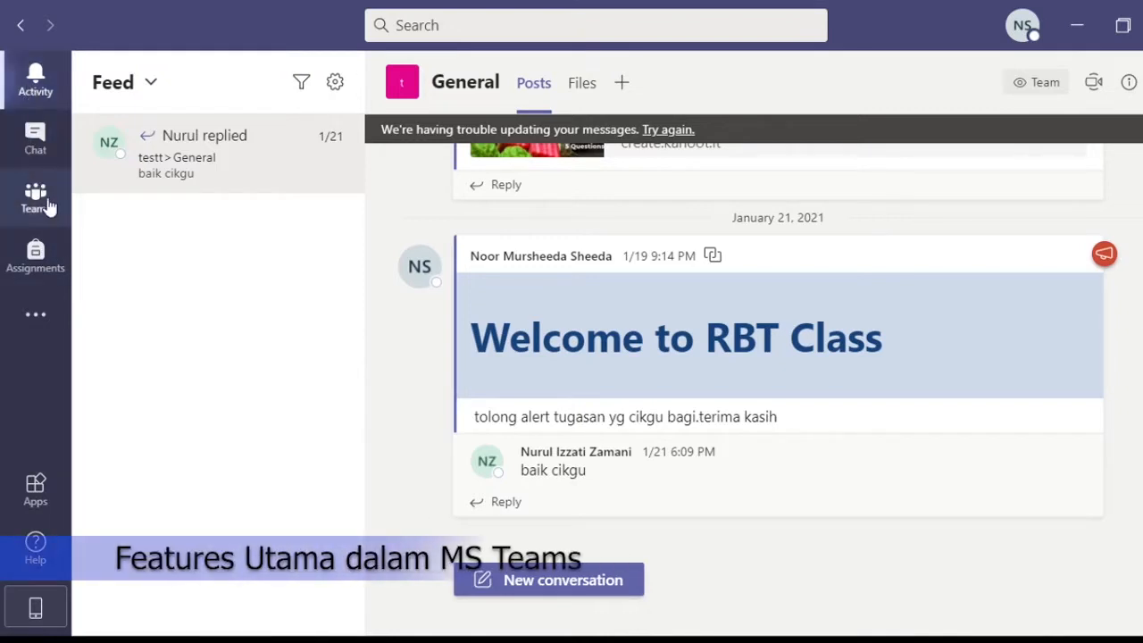
- Look over the list of additional apps and the earlier posts in the activity feed's General channel
left_click(43, 316)
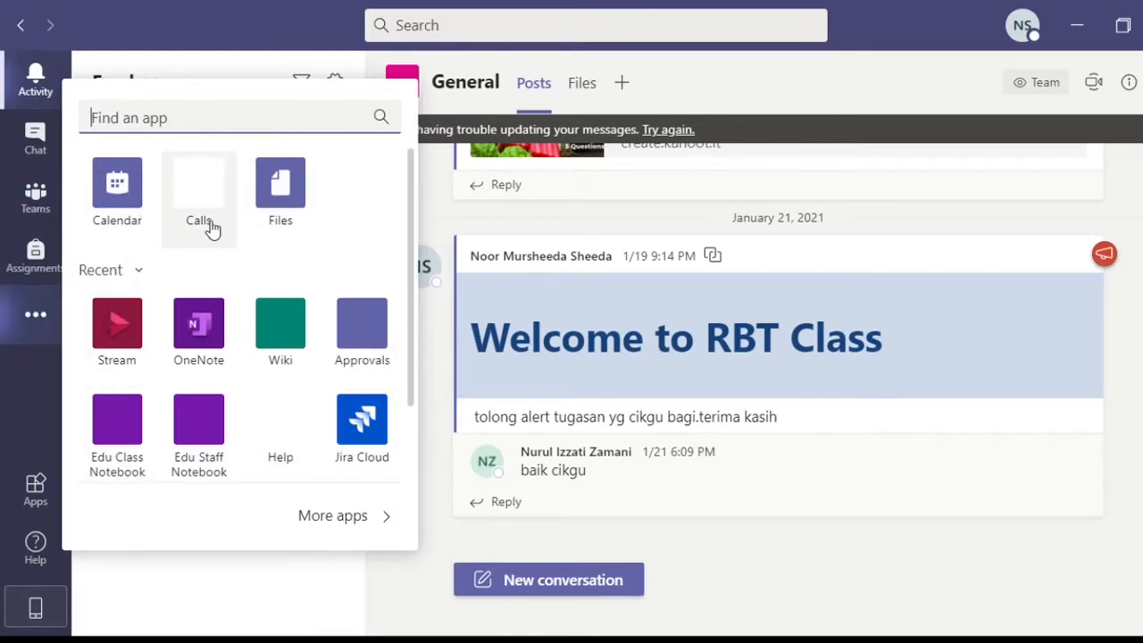
left_click(452, 198)
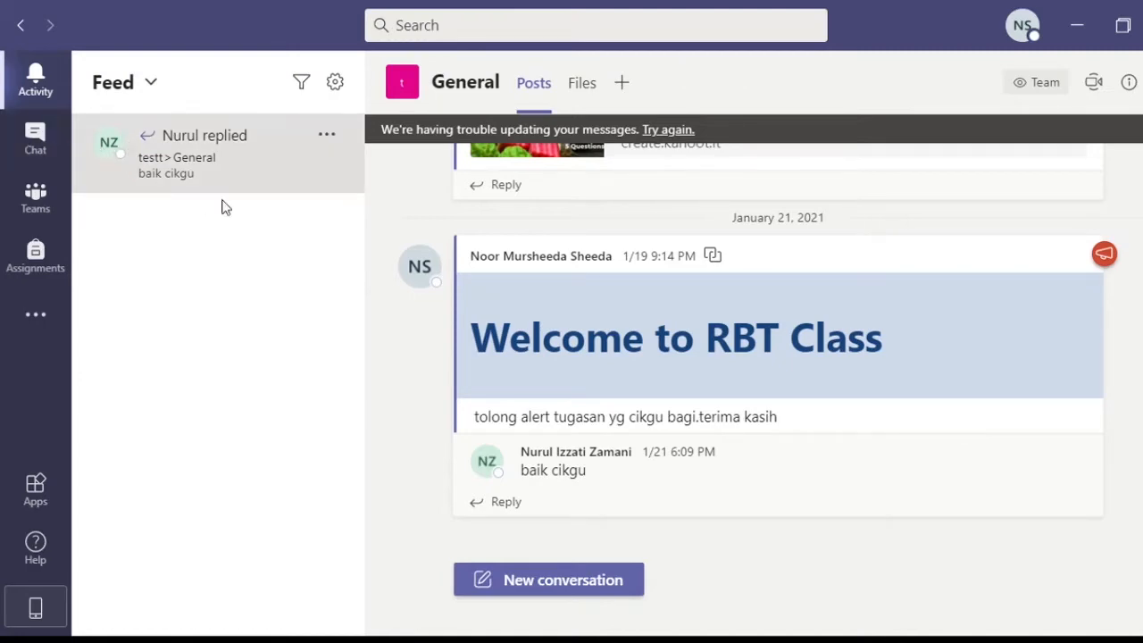
scroll(492, 256, "up", 6)
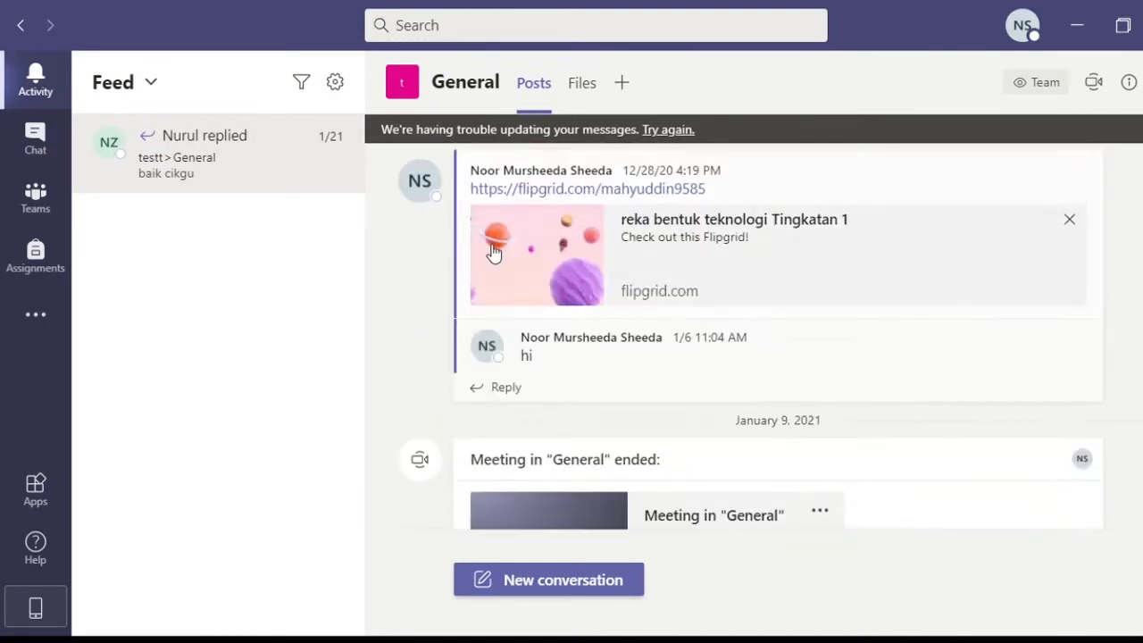
- View the Chat and Assignments sections and the list of additional apps
left_click(36, 139)
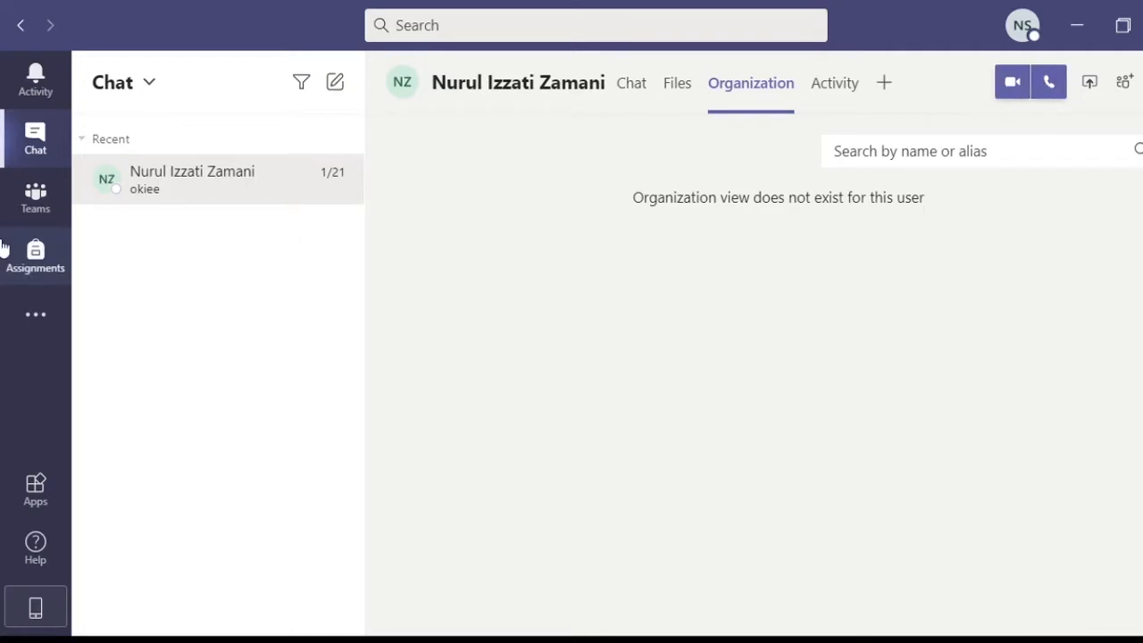
left_click(25, 216)
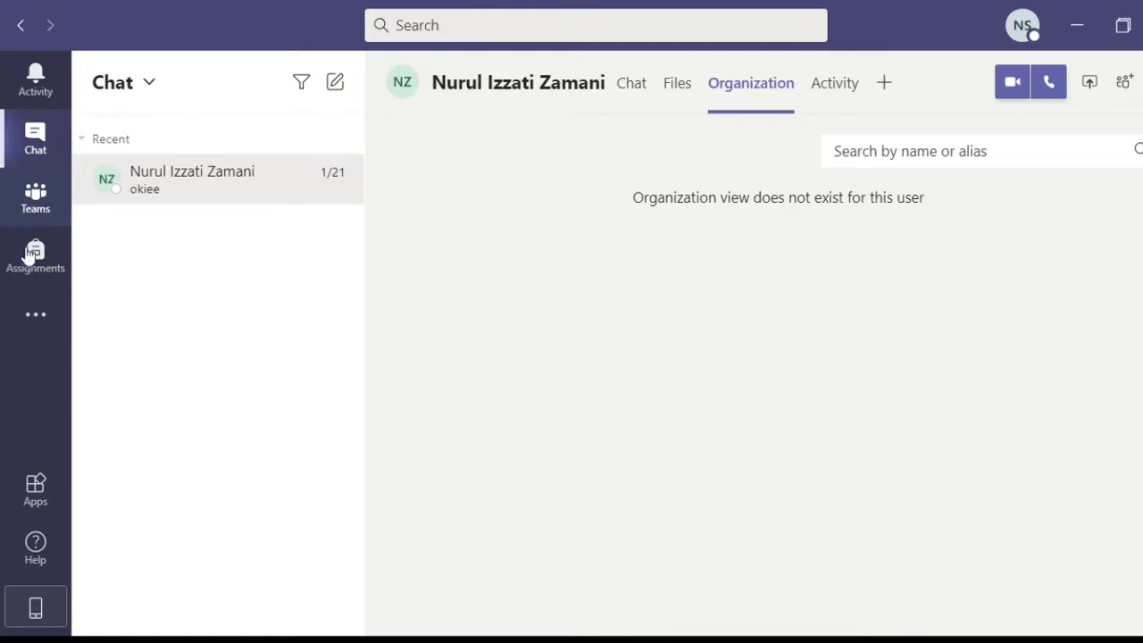
left_click(31, 256)
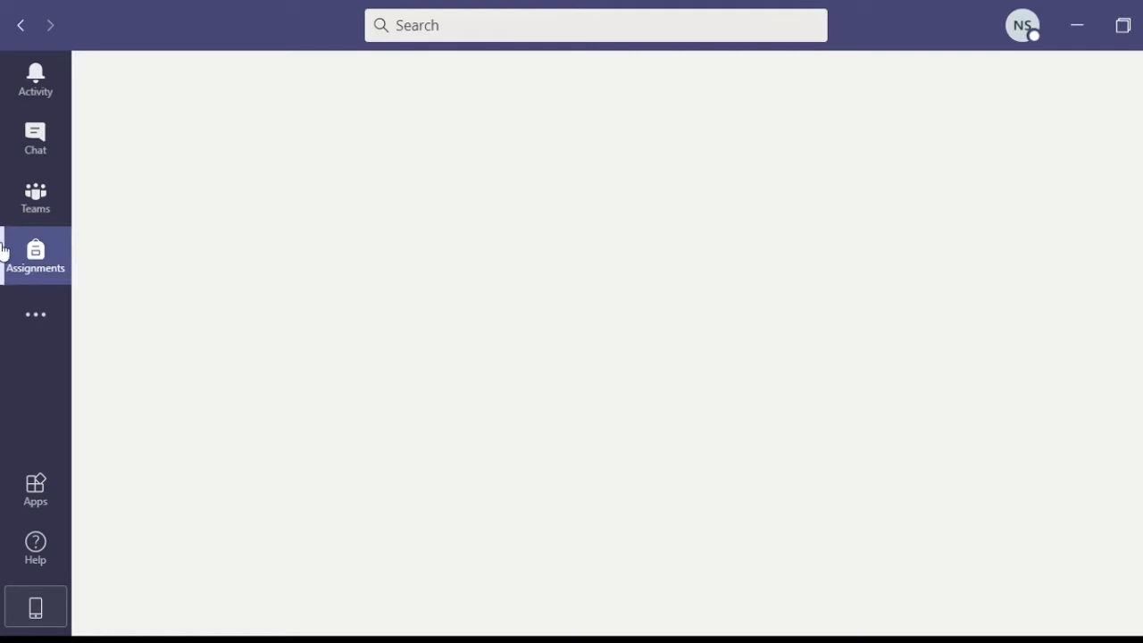
left_click(51, 318)
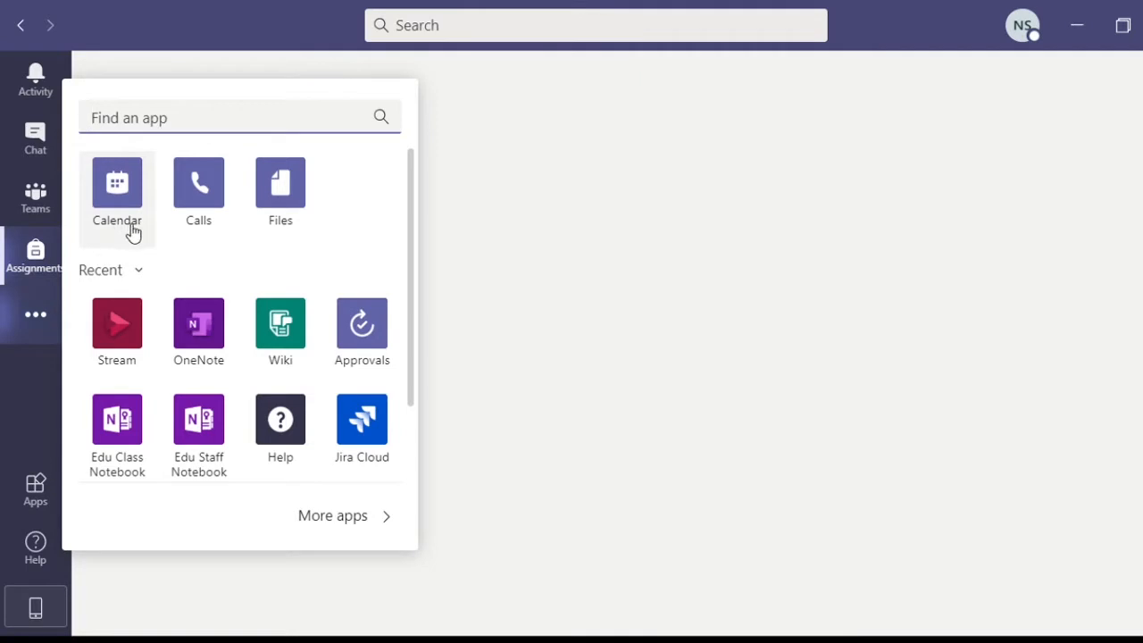
left_click(297, 210)
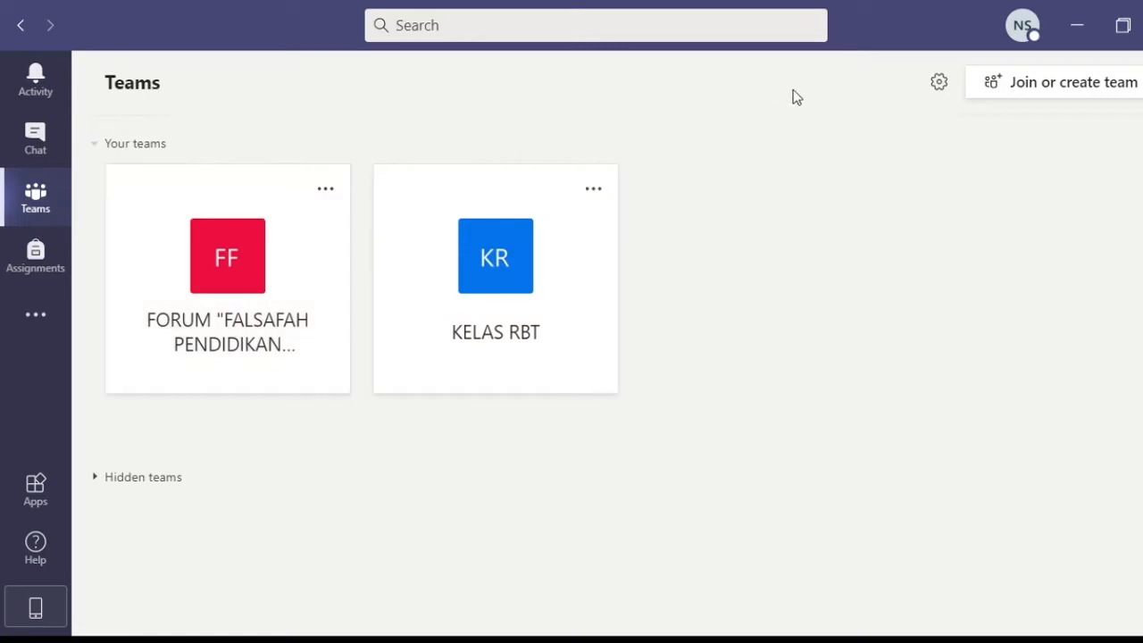
- Open the settings for switching the teams view, try the Dark and High contrast themes, and restore the Default theme
left_click(939, 87)
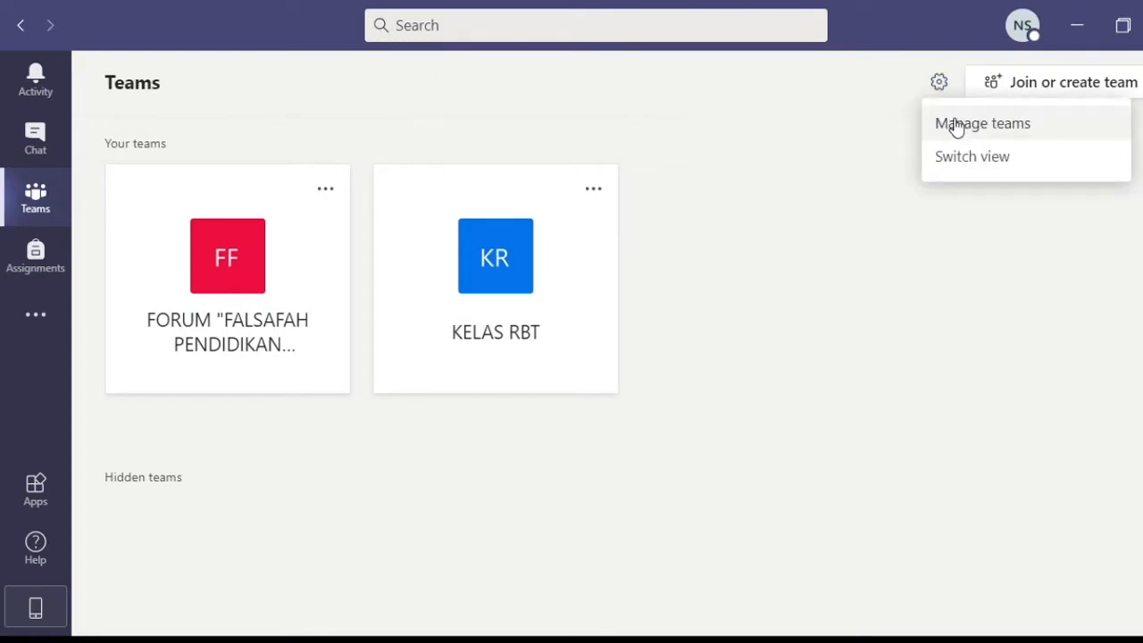
left_click(968, 162)
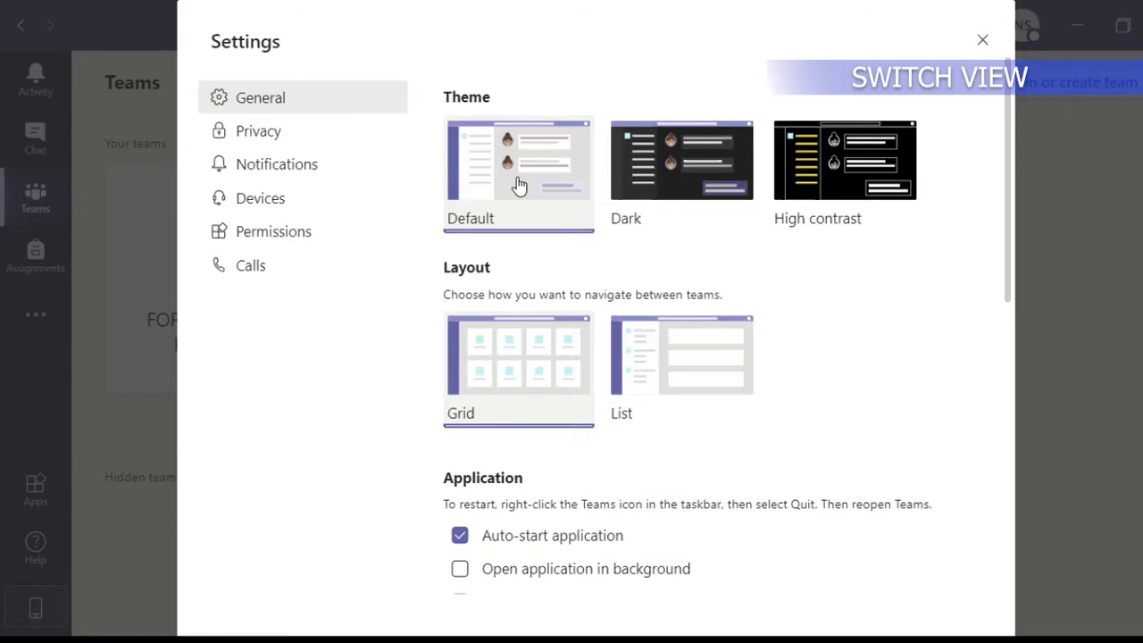
left_click(699, 180)
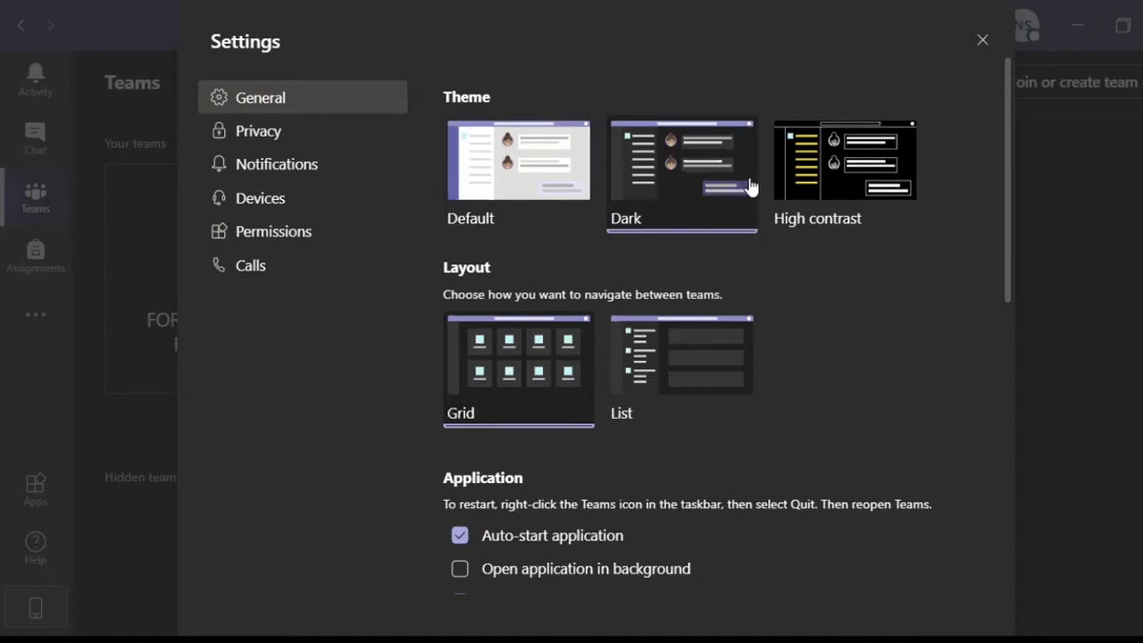
left_click(807, 170)
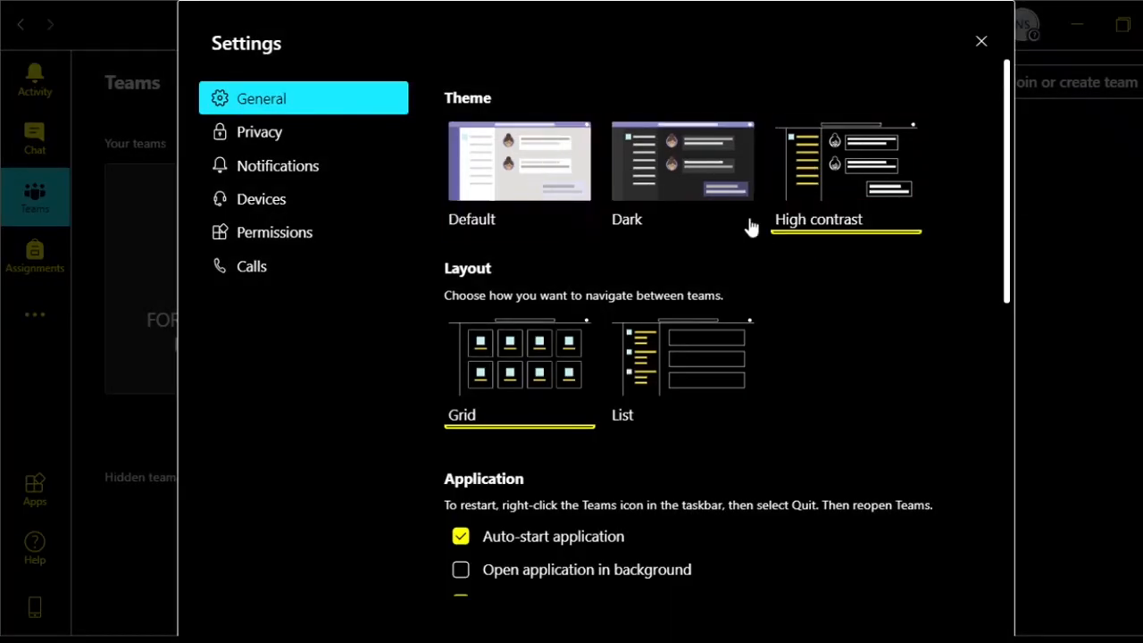
left_click(499, 171)
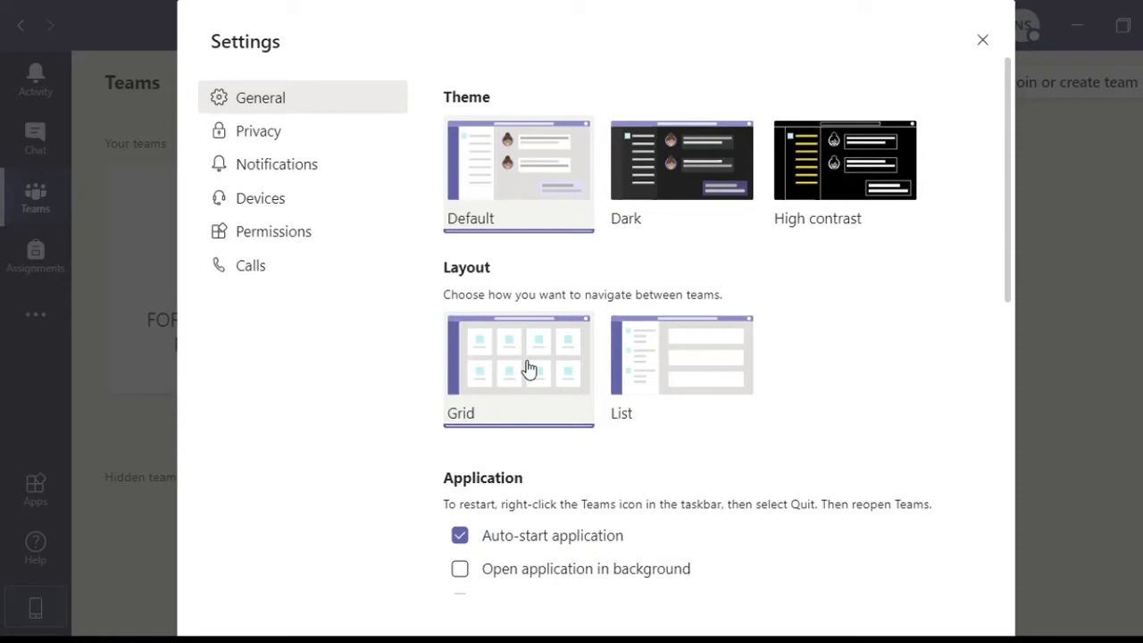
- Switch the teams layout to List, comparing it with Grid, and open the KELAS RBT team's General channel
left_click(665, 375)
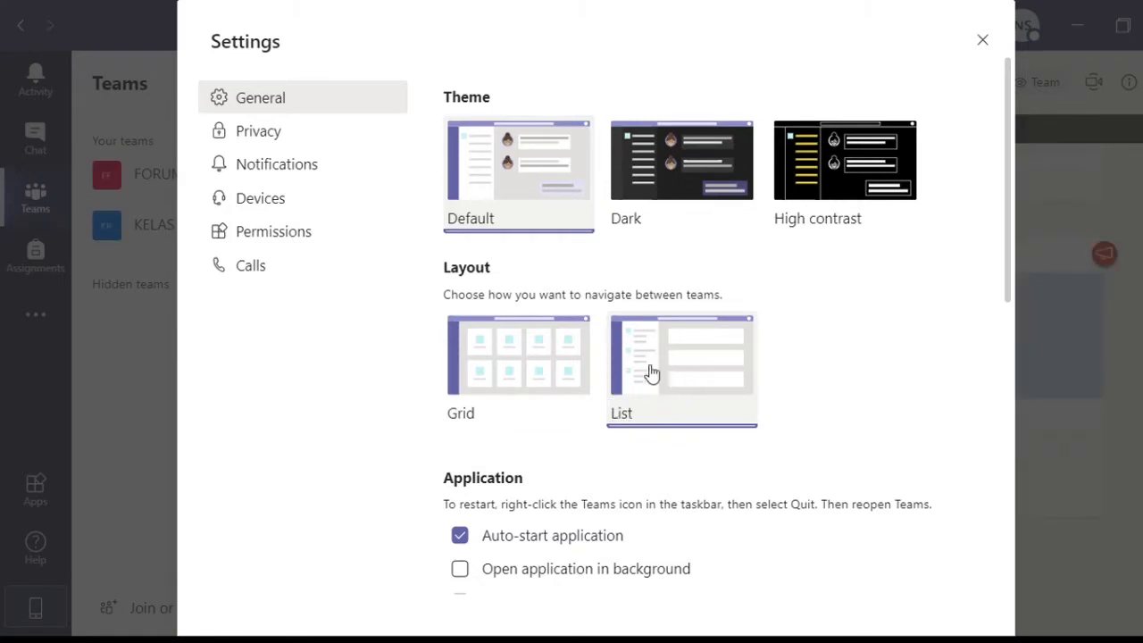
left_click(506, 361)
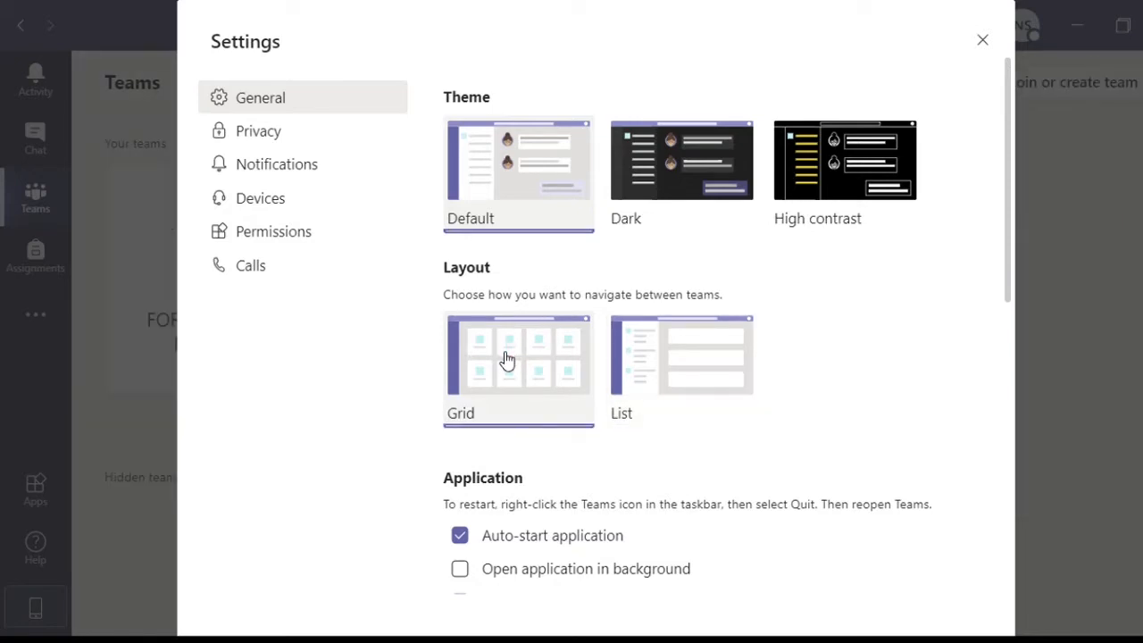
left_click(651, 375)
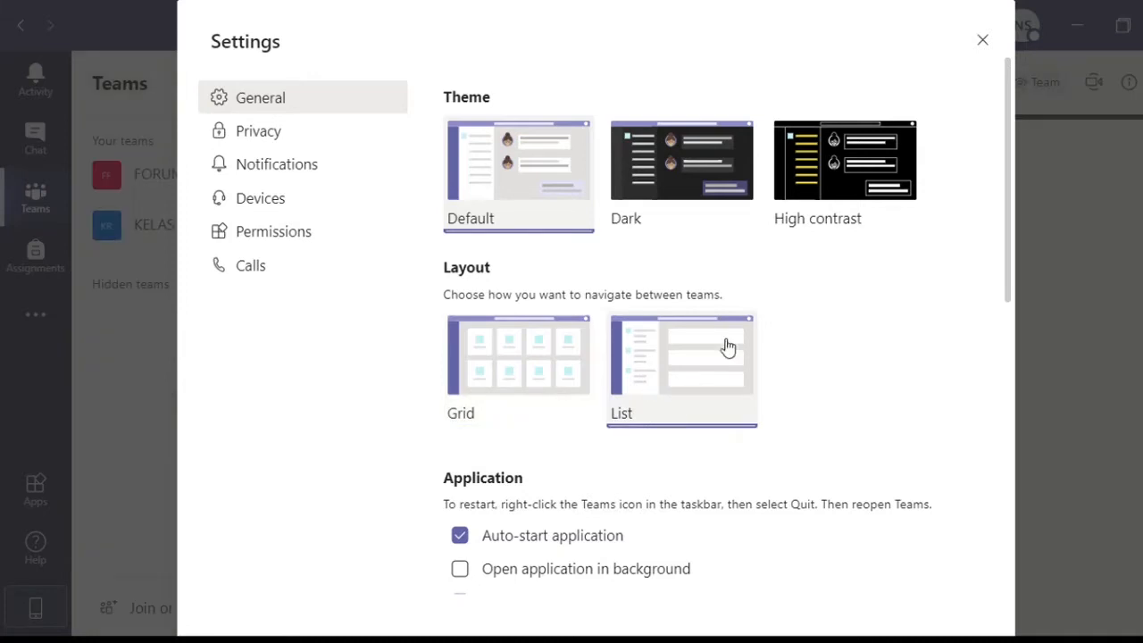
left_click(982, 41)
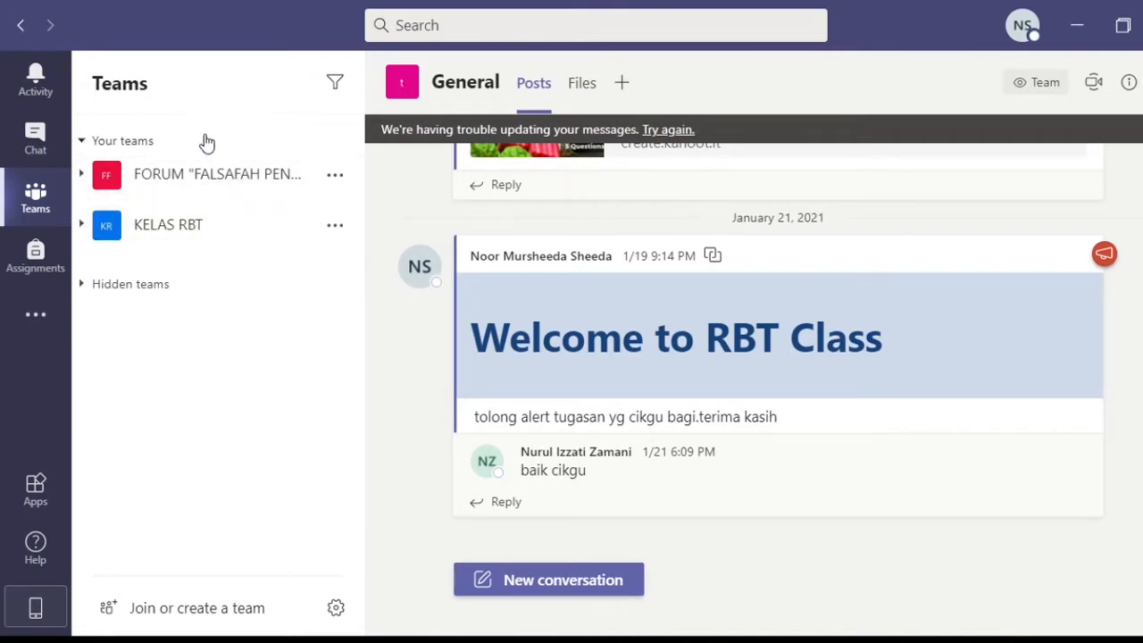
left_click(169, 230)
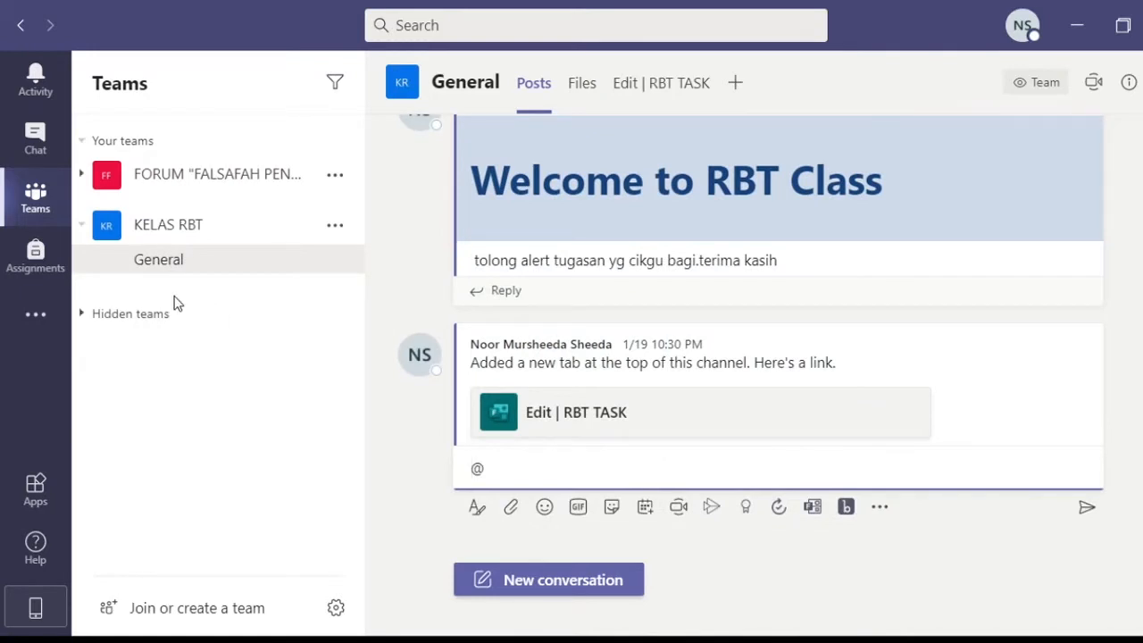
- Examine the options for joining or creating a team and browse the public teams on offer
left_click(149, 615)
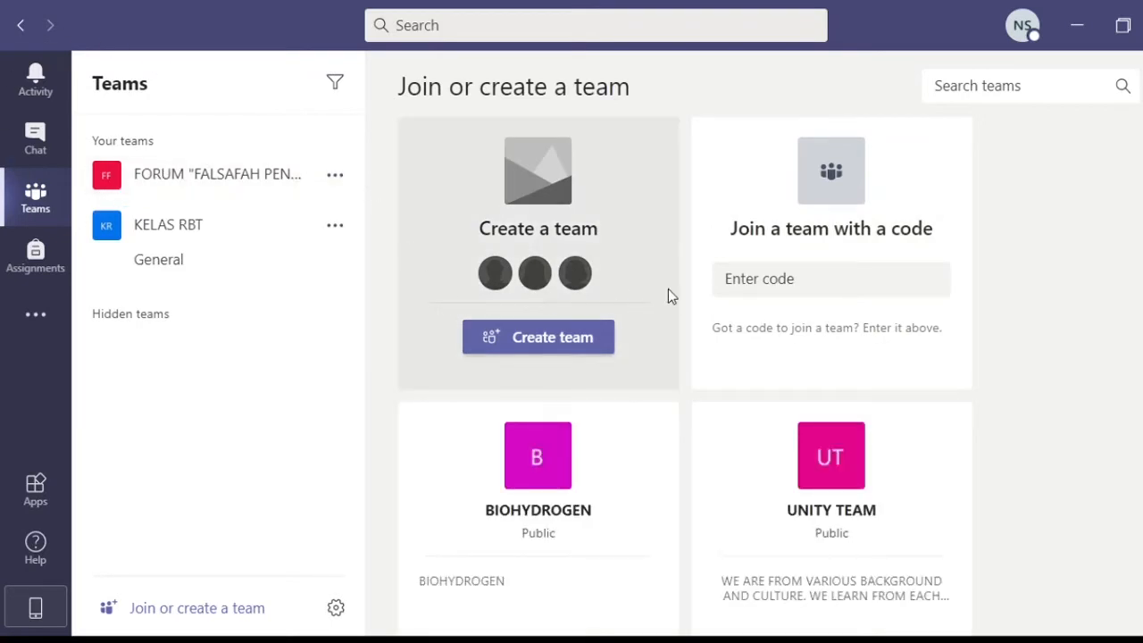
scroll(671, 296, "down", 5)
scroll(667, 289, "down", 3)
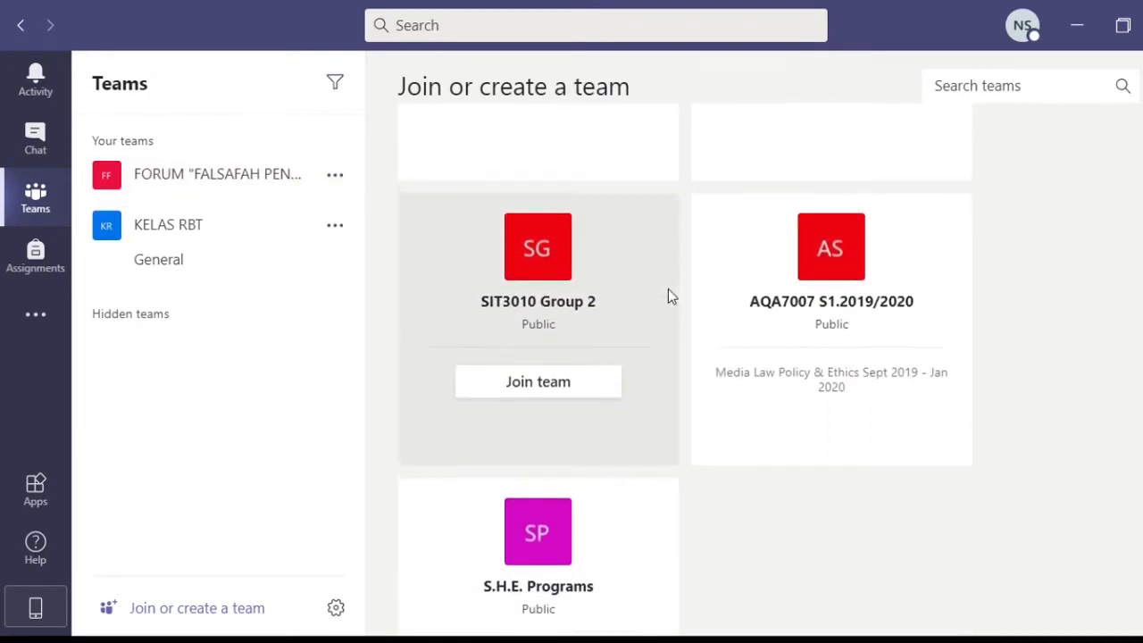
scroll(668, 289, "up", 3)
scroll(652, 295, "down", 3)
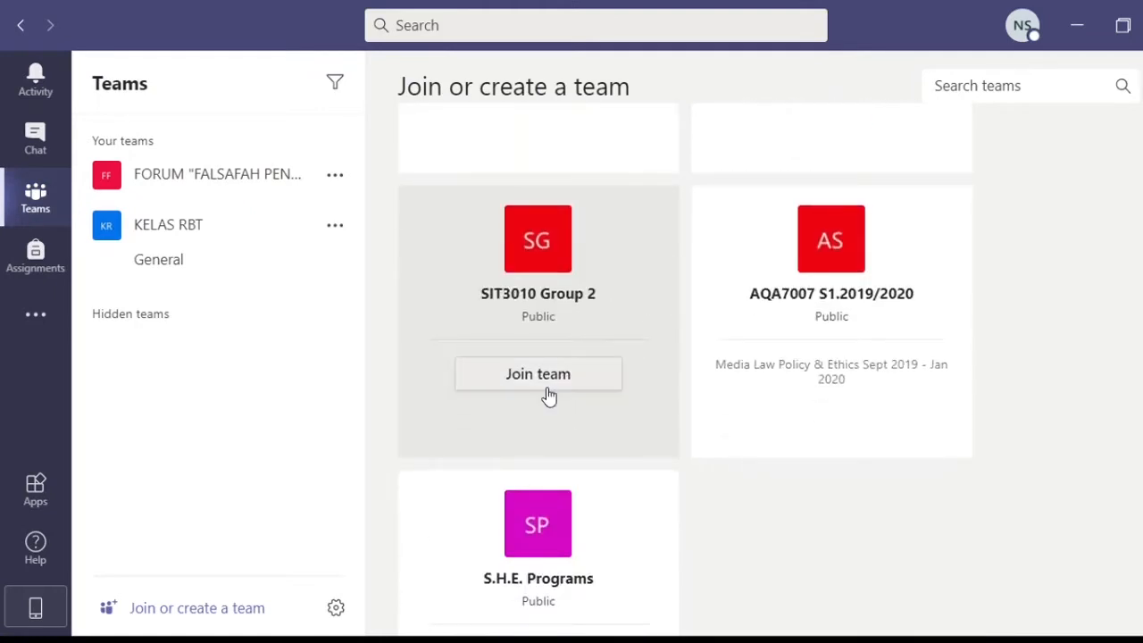
scroll(546, 395, "up", 6)
scroll(549, 396, "up", 3)
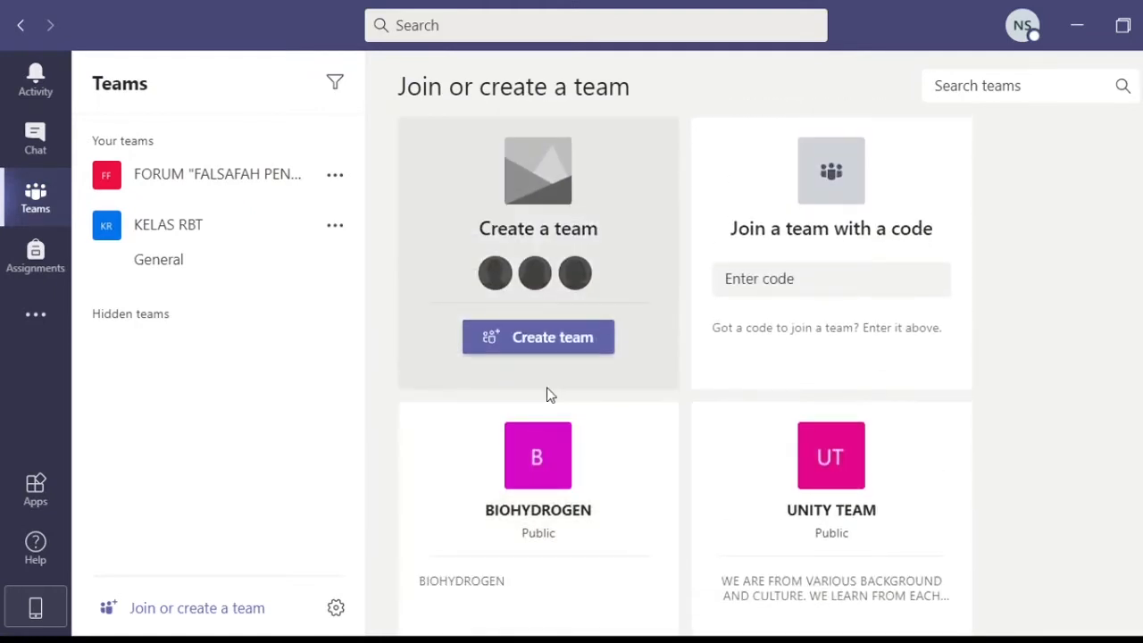
scroll(783, 380, "down", 3)
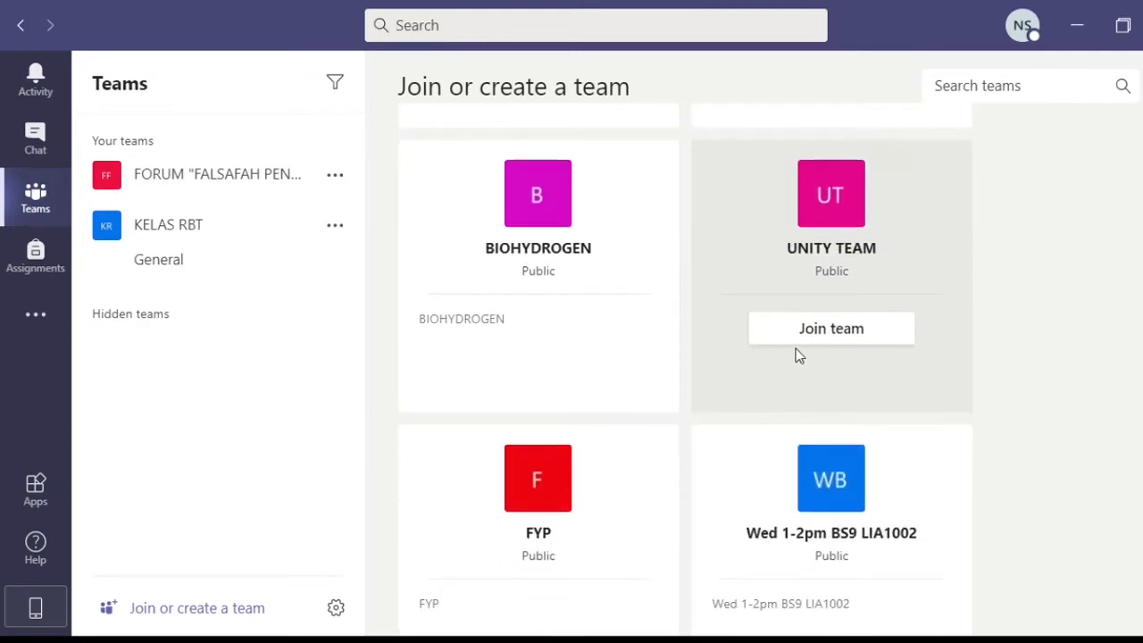
scroll(865, 312, "up", 2)
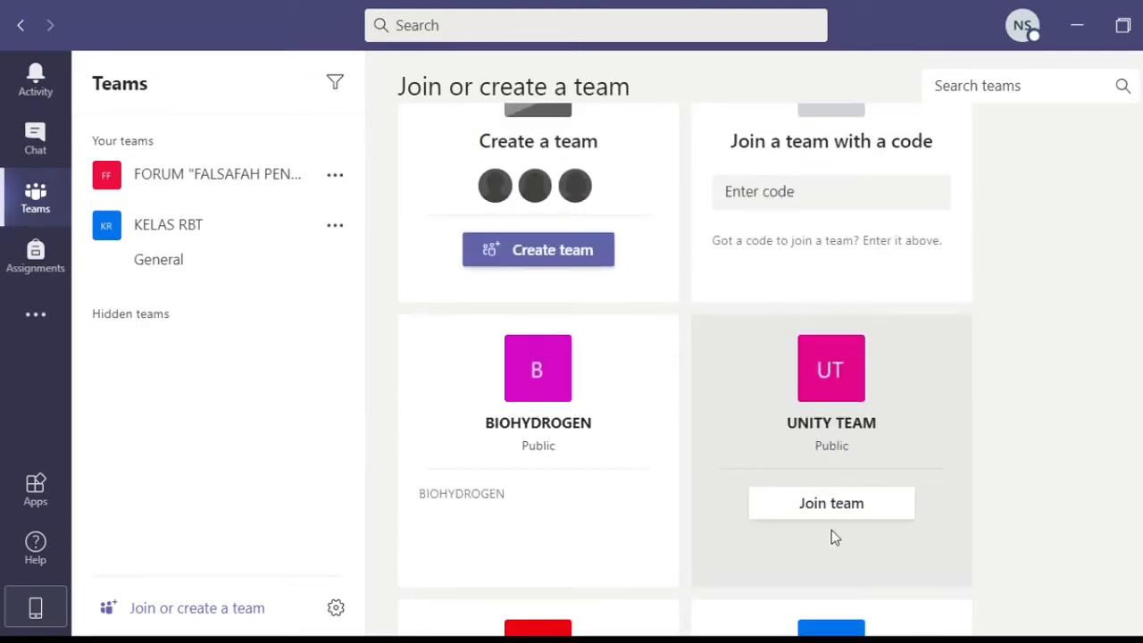
scroll(806, 407, "up", 1)
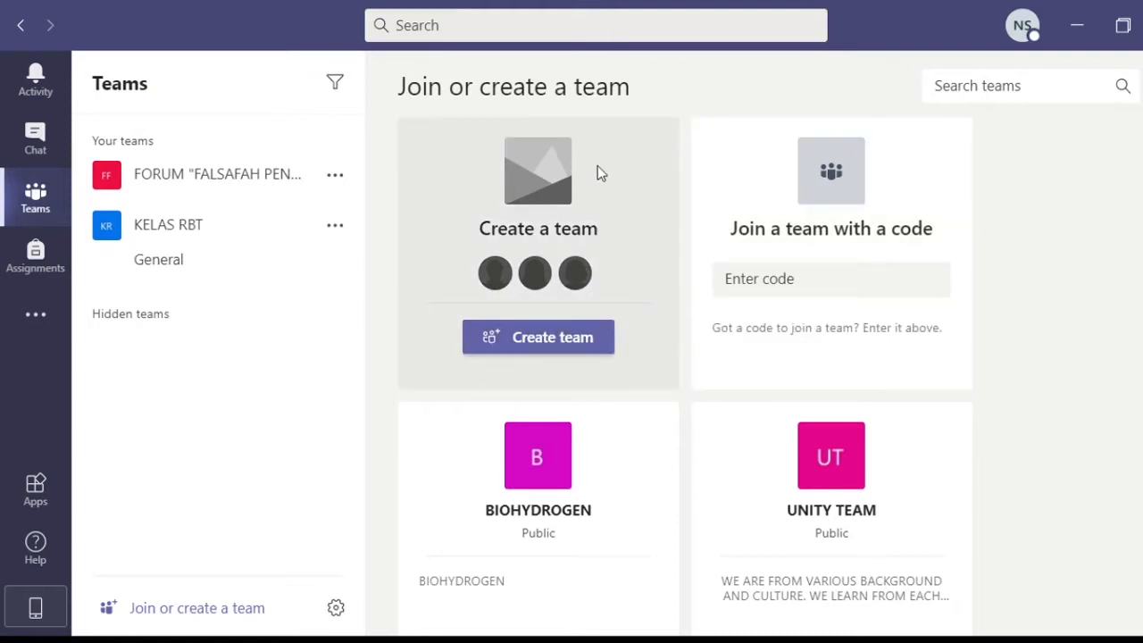
- Start creating a new team and name it "RBT KELAS TINGKATAN 1"
left_click(552, 339)
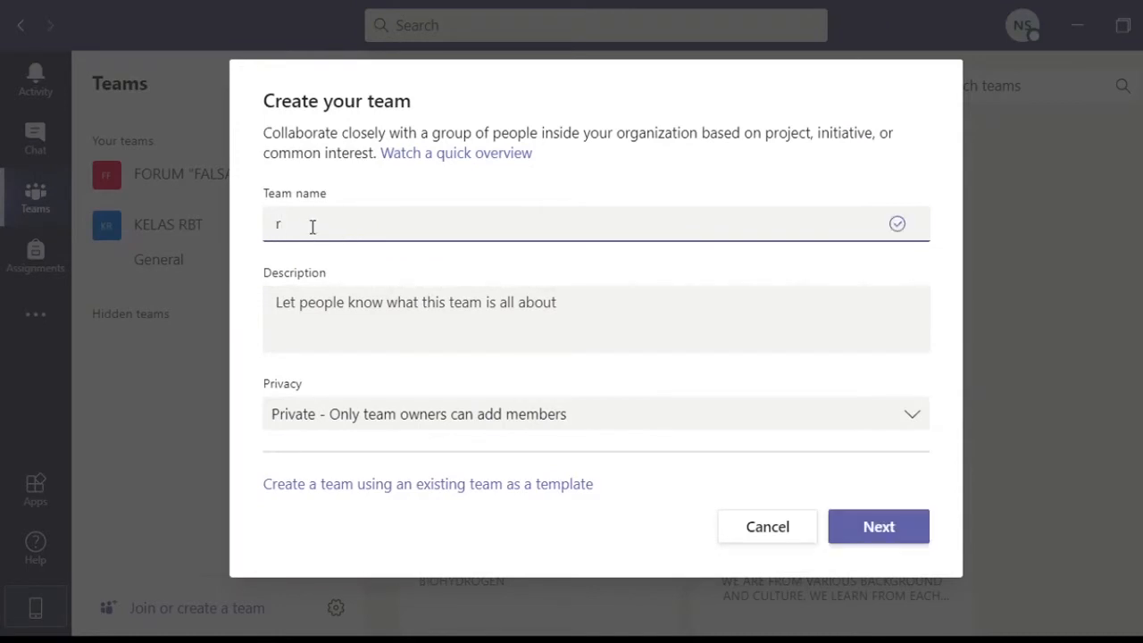
type("RB")
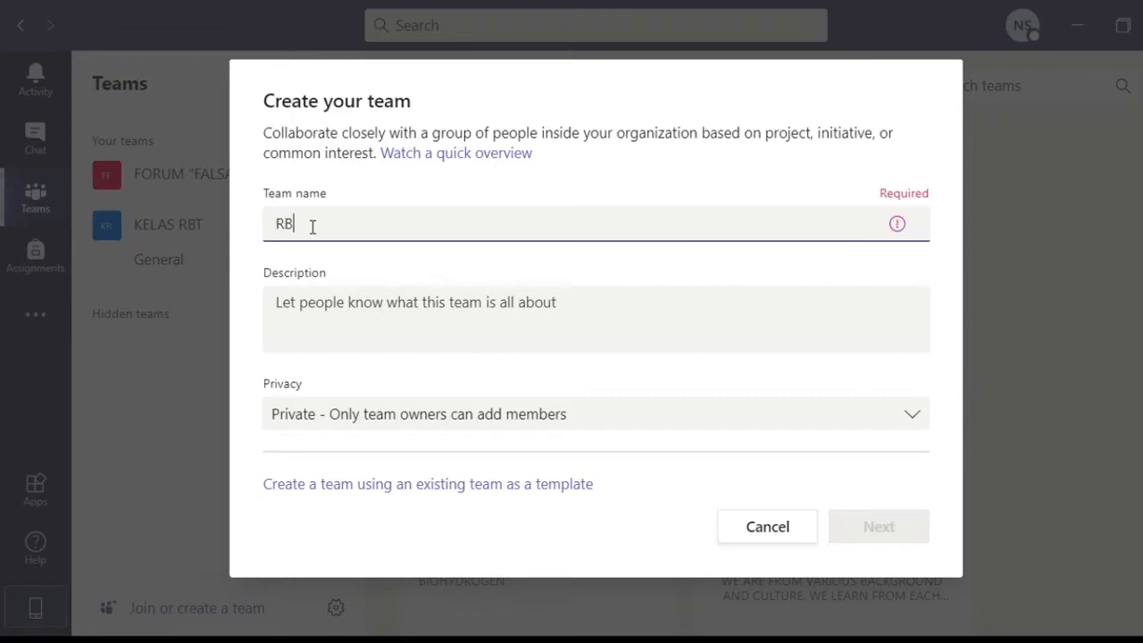
type("T KEL")
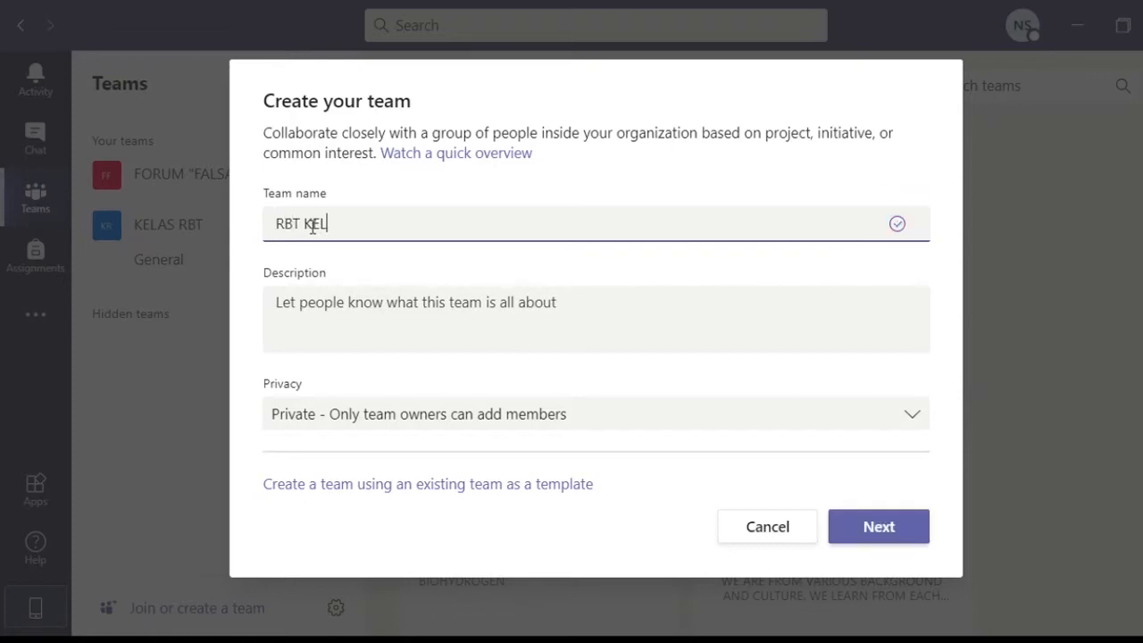
type("AS TINGK")
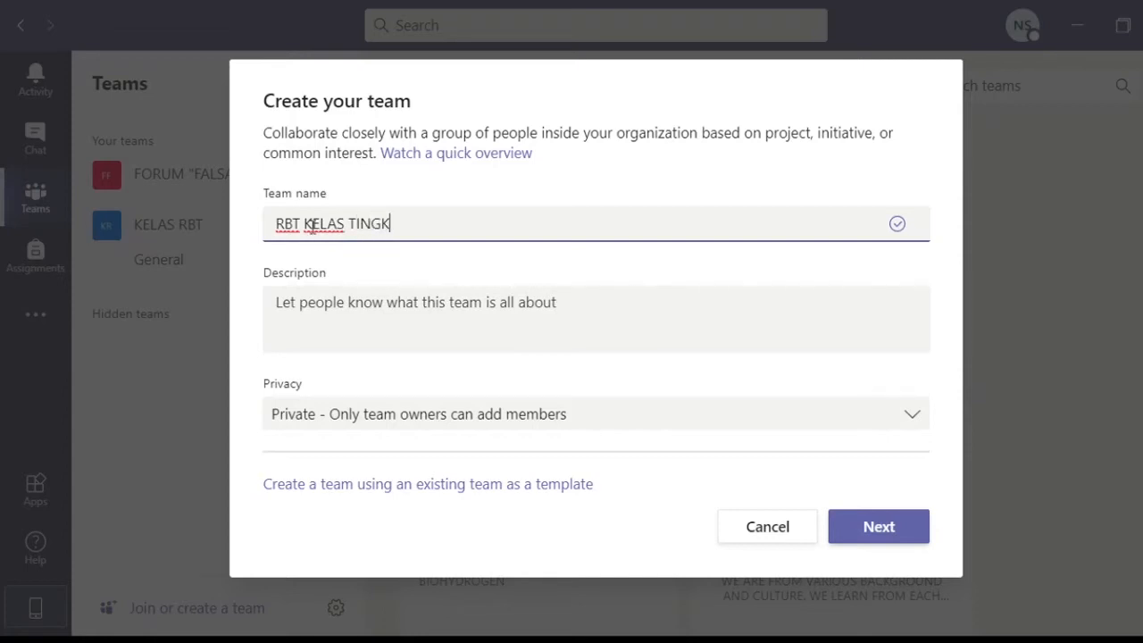
type("ATAN 1")
- Enter the team description "kelas khas untuk pelajar tingkatan 1 UM" and set the privacy to Private - Only team owners can add members
left_click(435, 303)
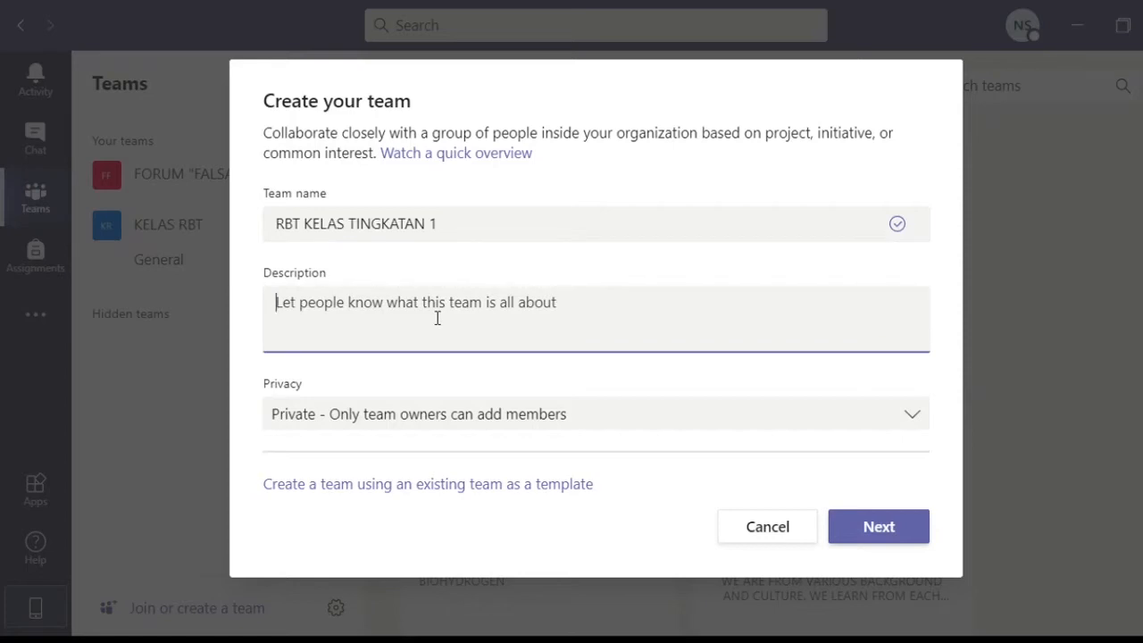
type("kel")
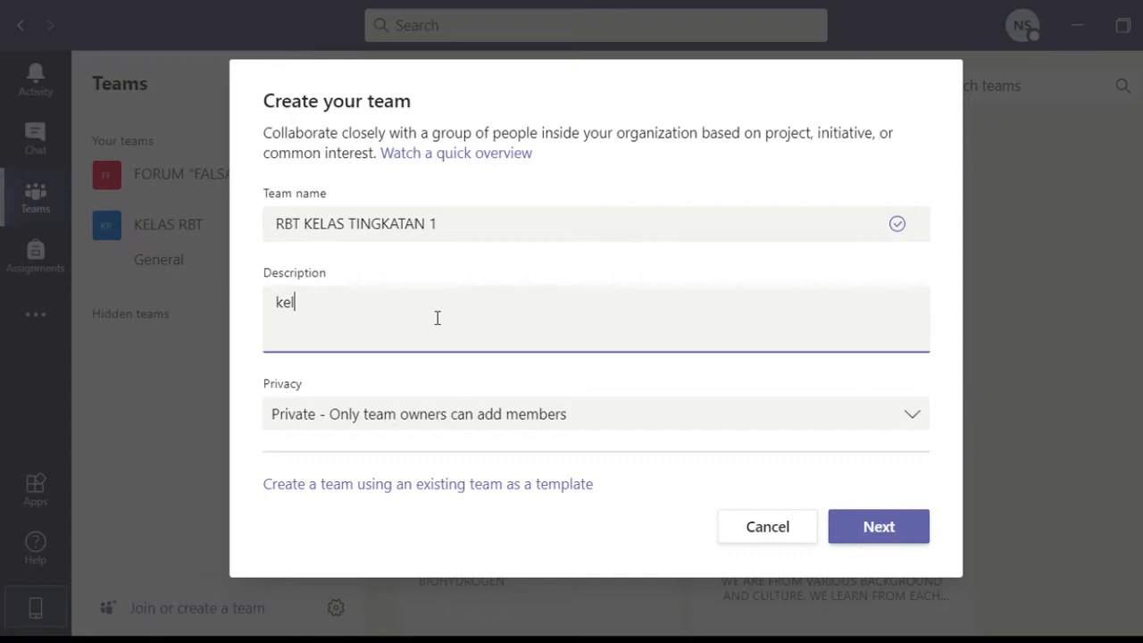
type("as khas unt")
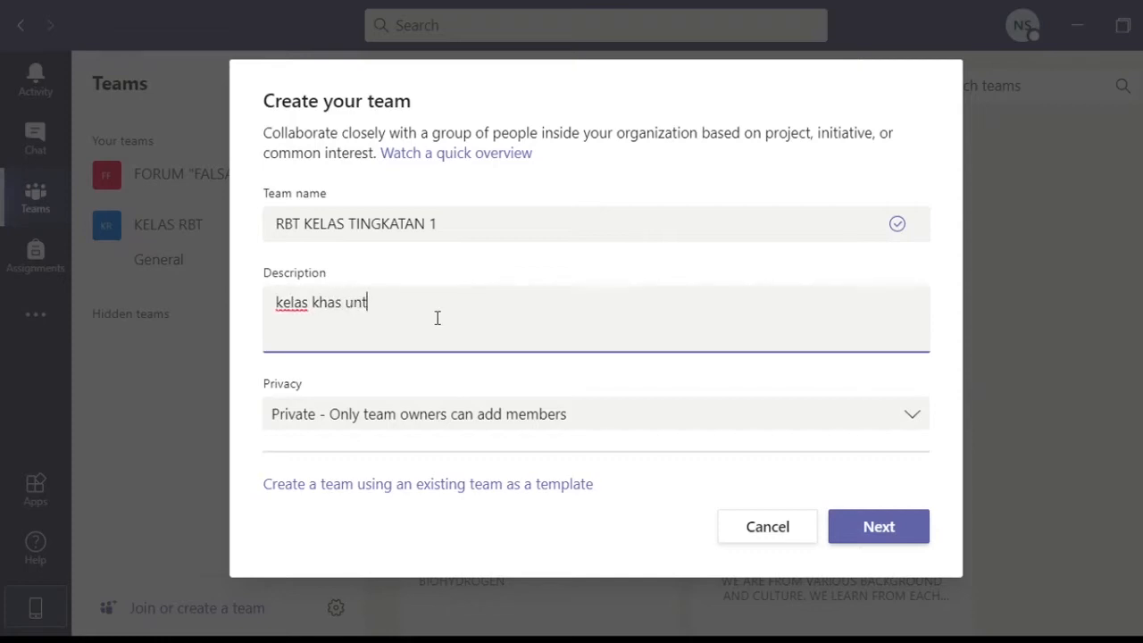
type("uk pelajar ting")
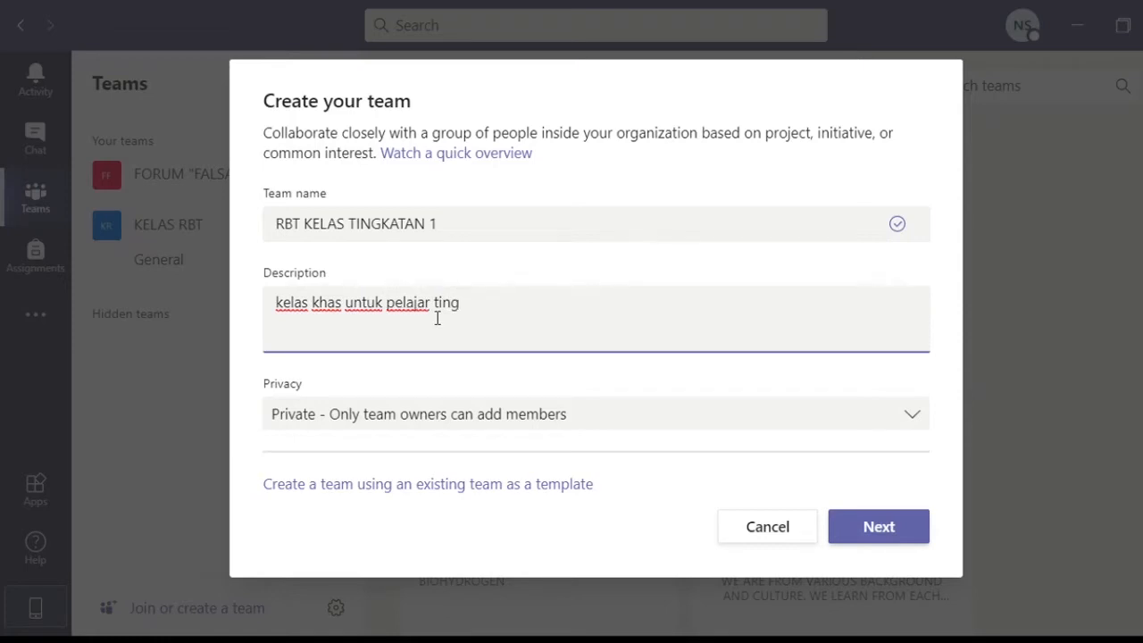
type("kat")
type("an 1 ")
type("murn")
key("BackSpace")
key("BackSpace")
key("BackSpace")
type("UM")
left_click(607, 424)
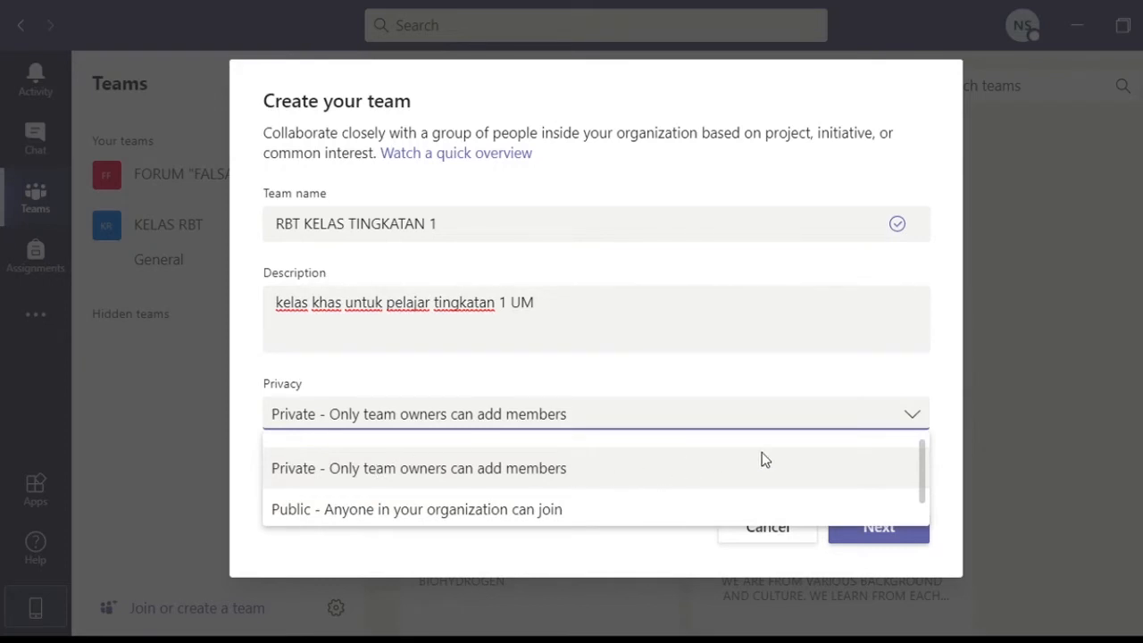
left_click(582, 474)
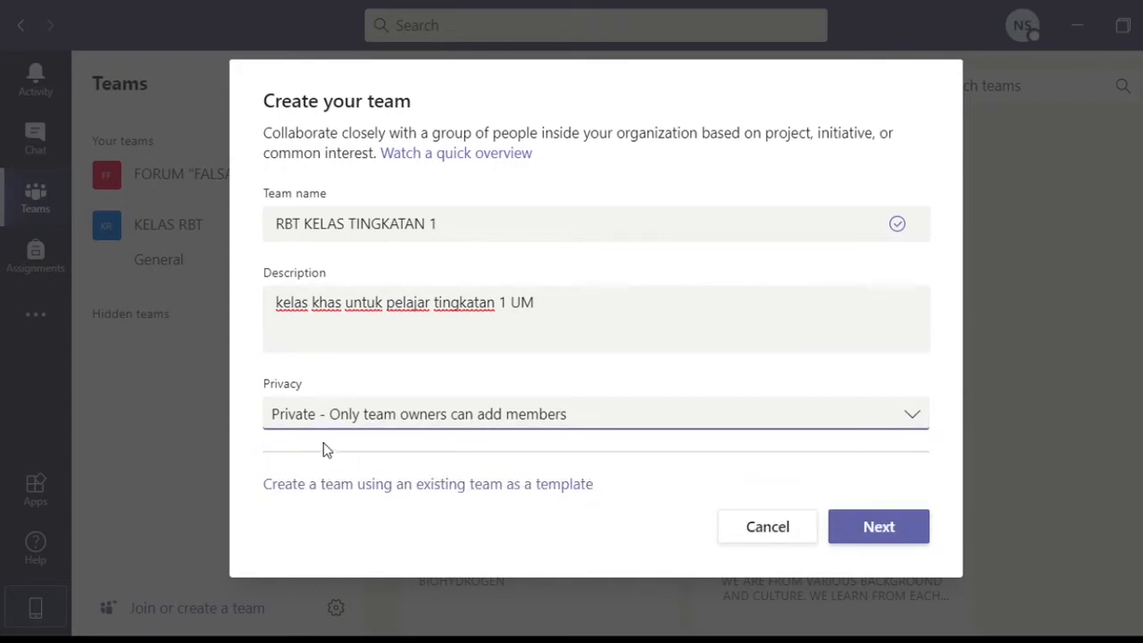
- Keep the privacy as Private - Only team owners can add members, create the team and skip adding members
left_click(409, 417)
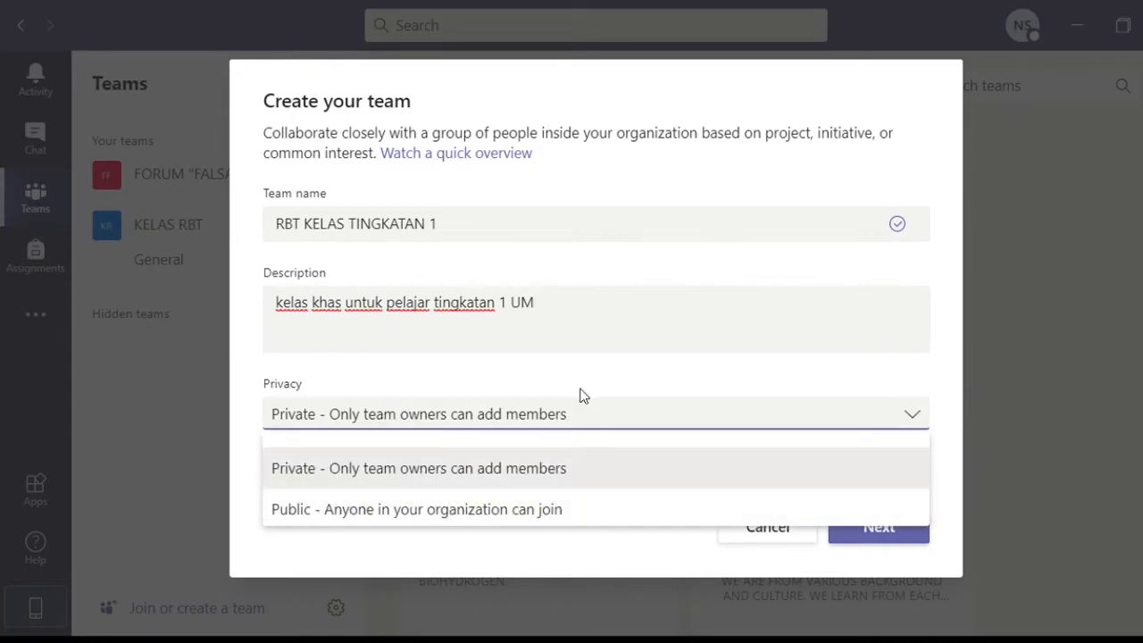
left_click(590, 470)
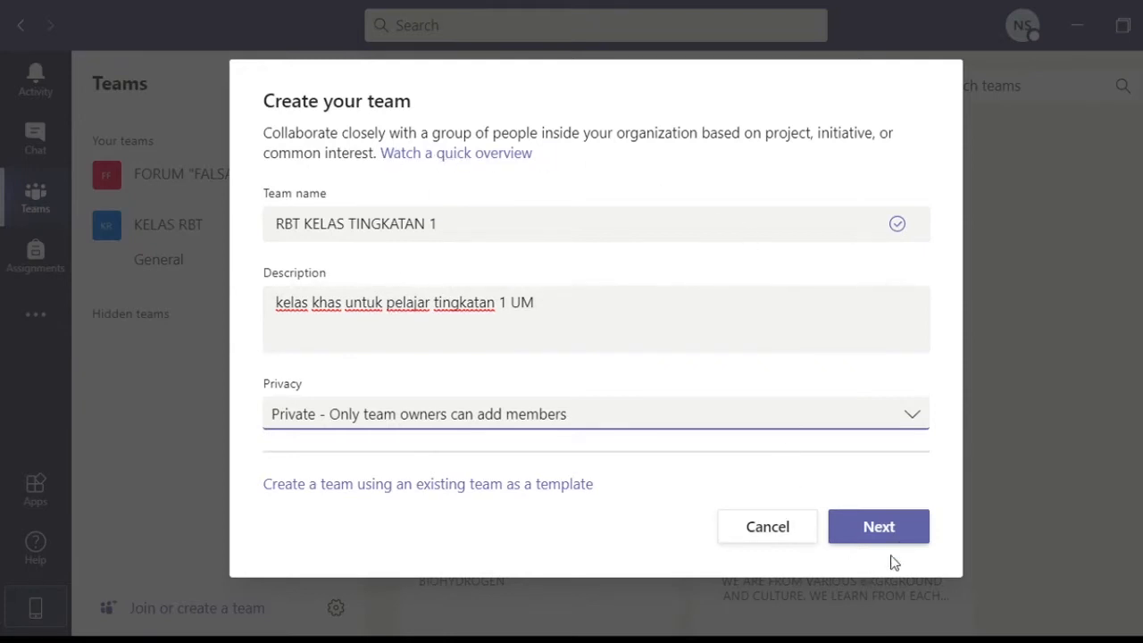
left_click(906, 532)
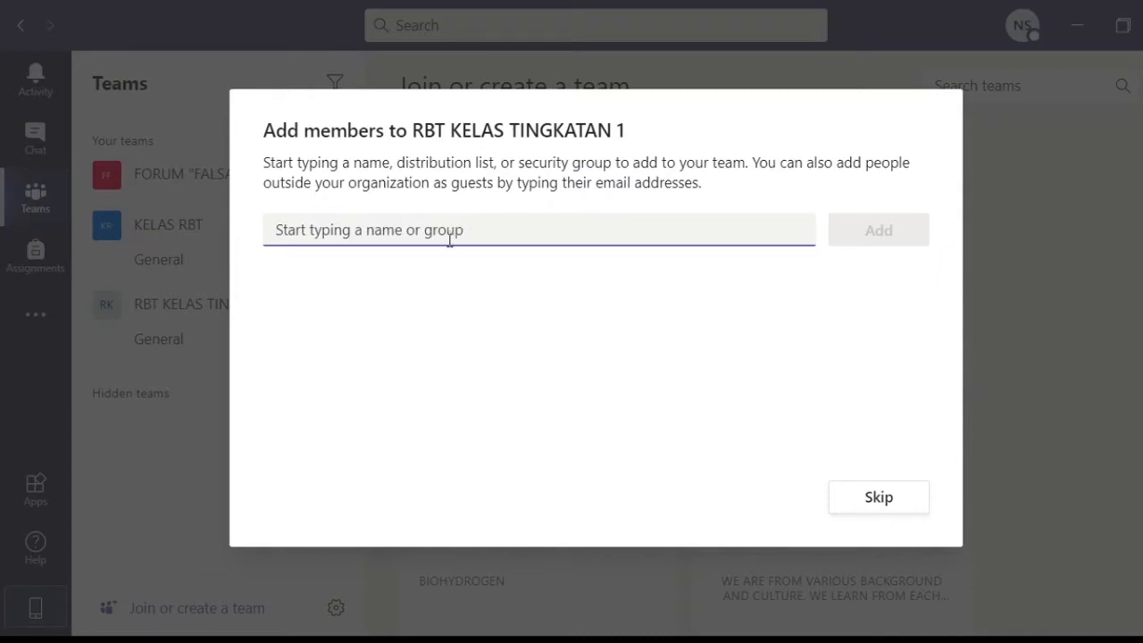
left_click(850, 506)
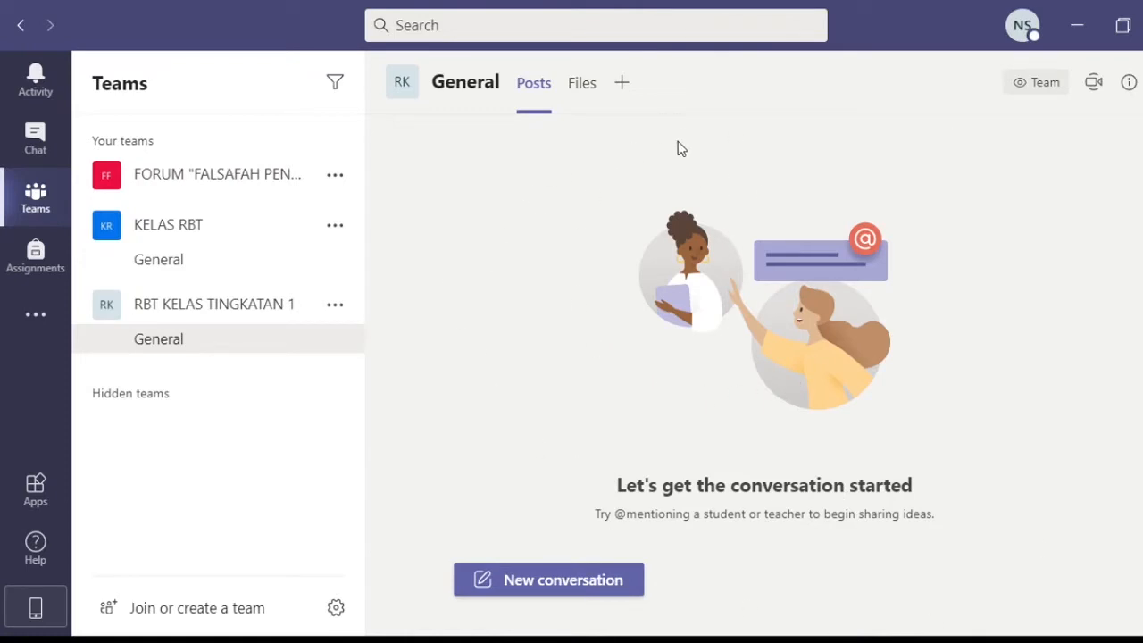
- Look through the new team's Files and Posts pages and its list of team options
left_click(576, 90)
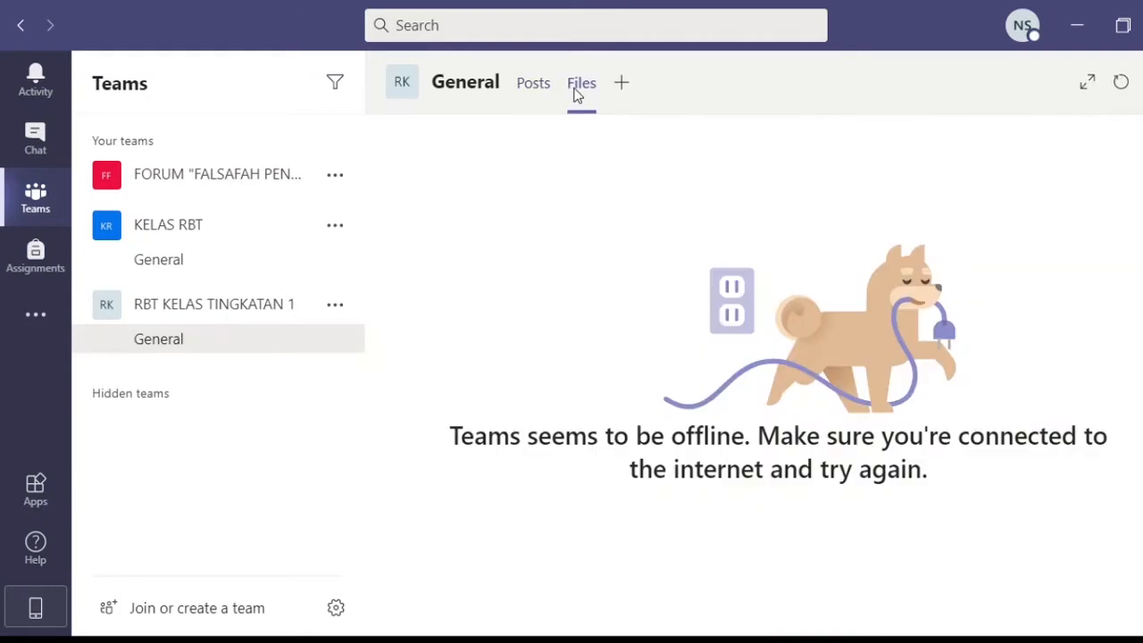
left_click(529, 85)
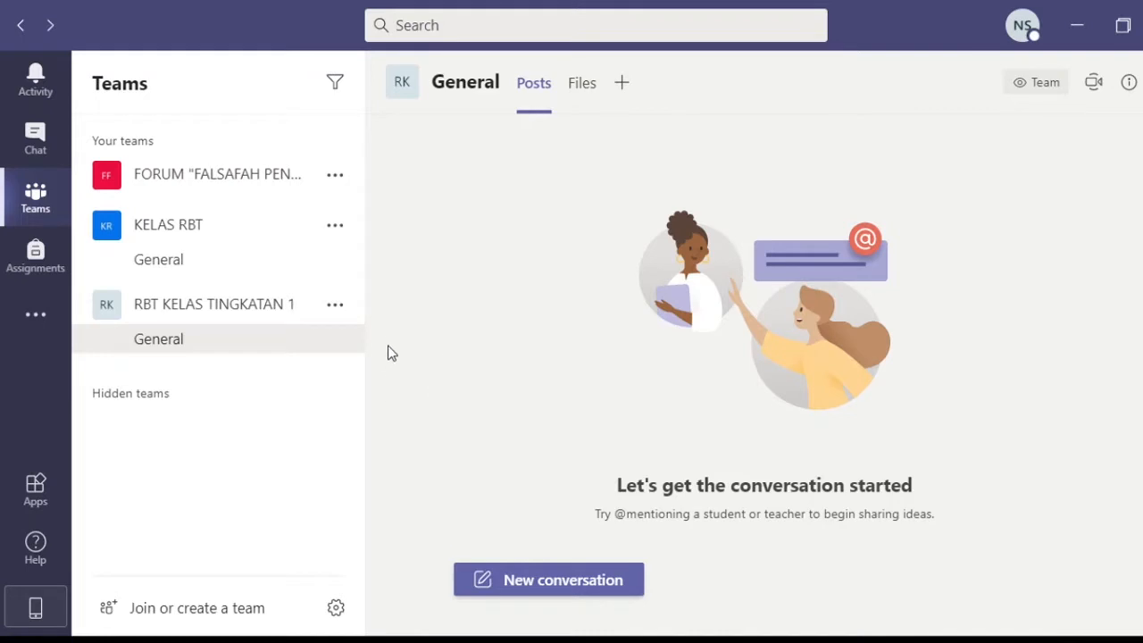
left_click(344, 319)
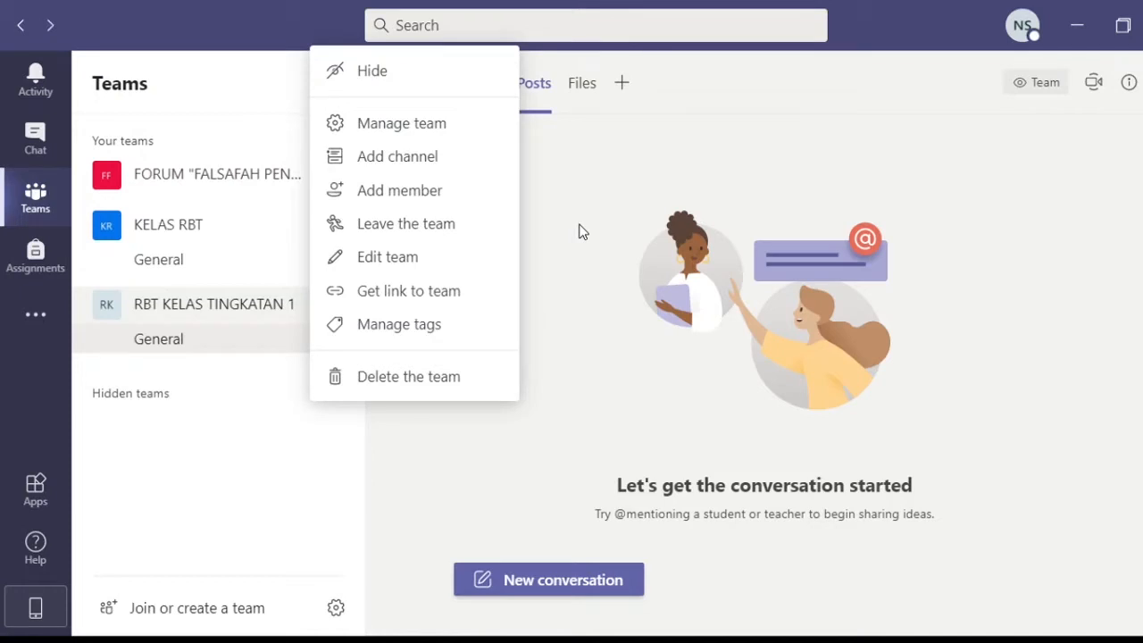
left_click(535, 281)
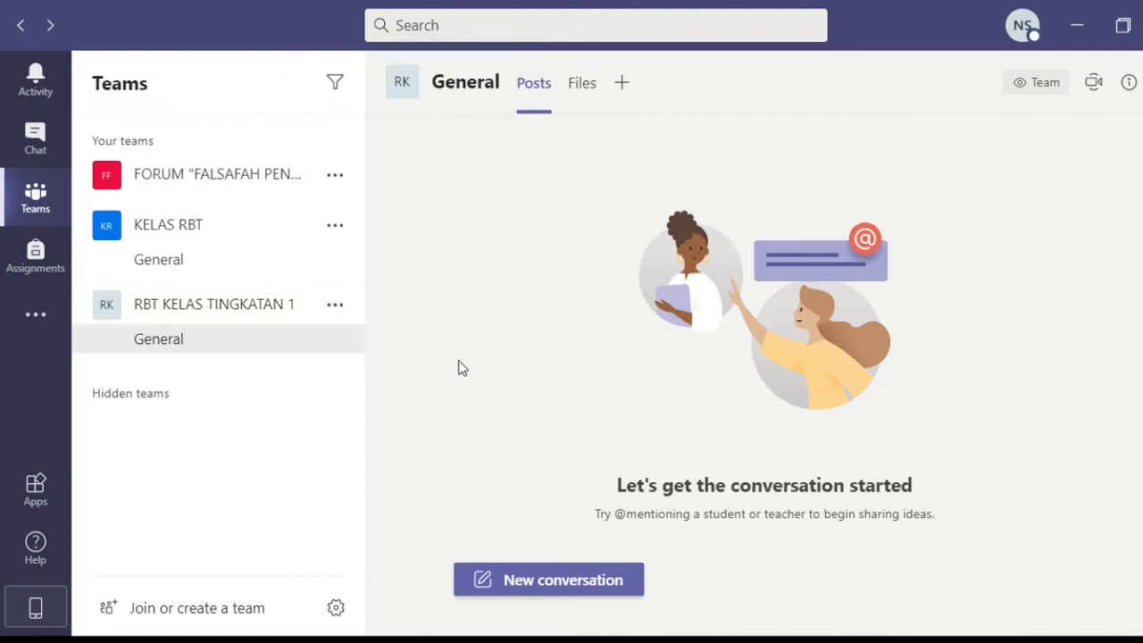
- Open the management page of RBT KELAS TINGKATAN 1 and copy the link to the team
left_click(335, 306)
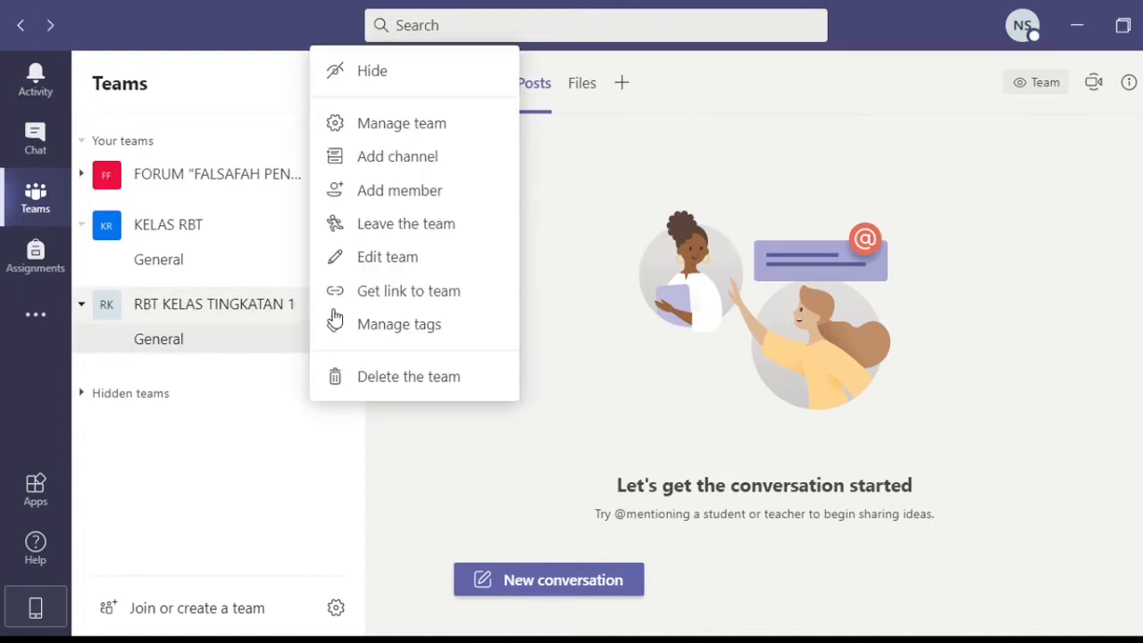
left_click(392, 130)
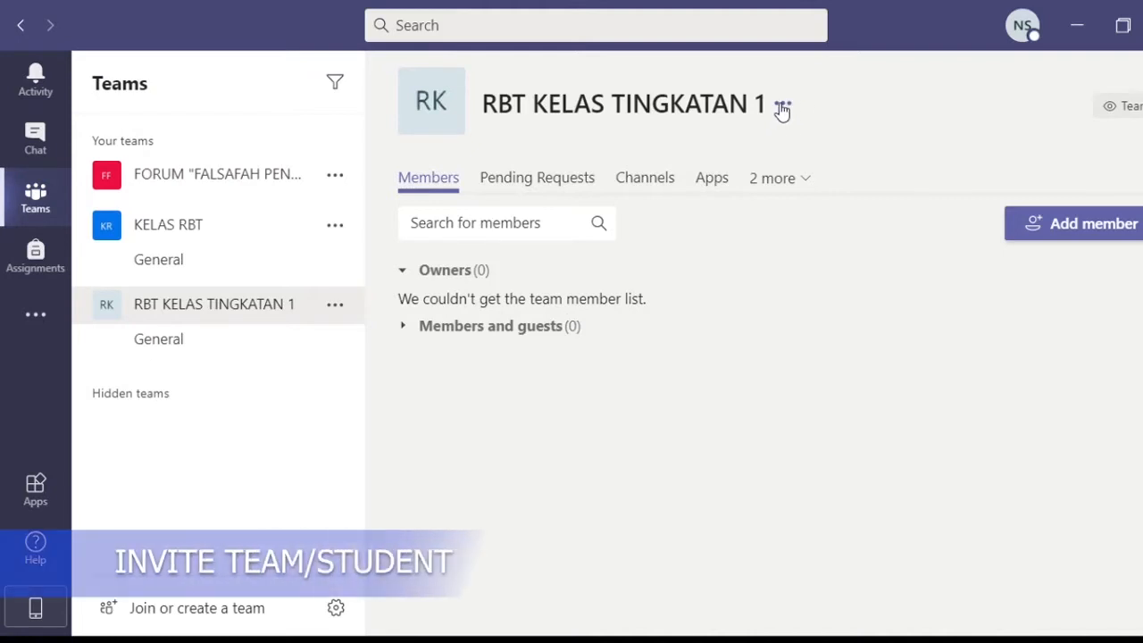
left_click(335, 306)
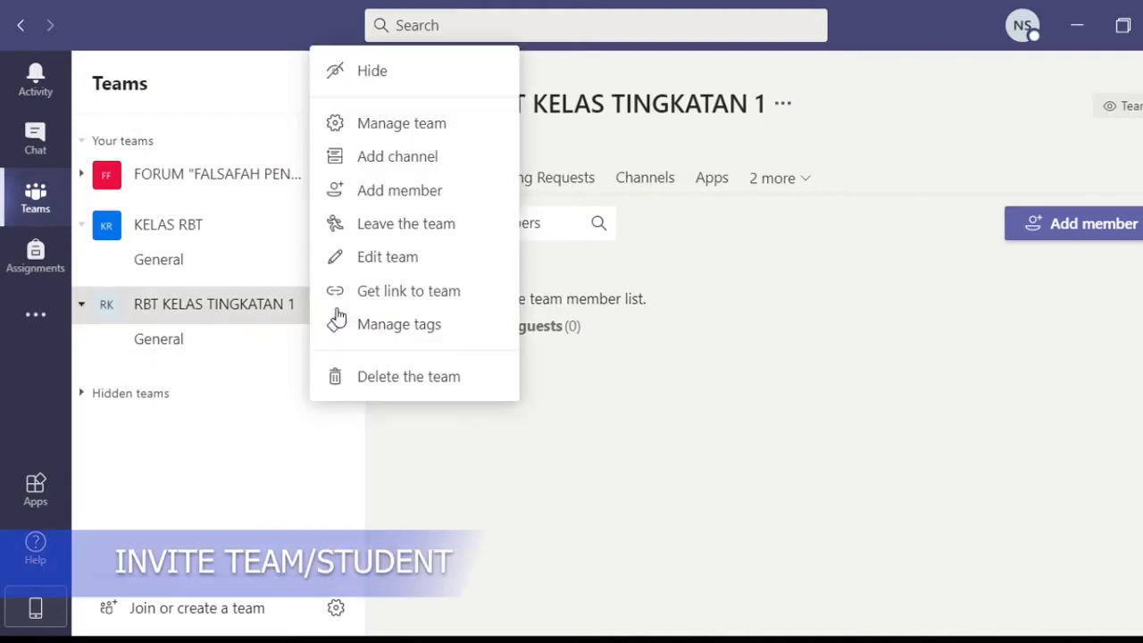
left_click(783, 105)
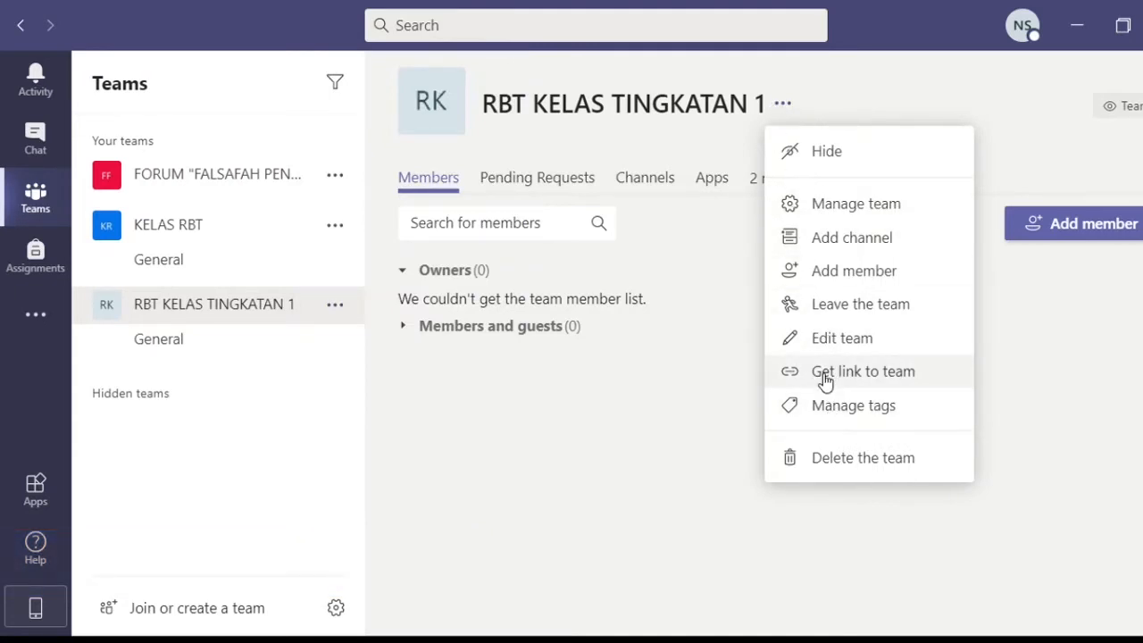
left_click(825, 379)
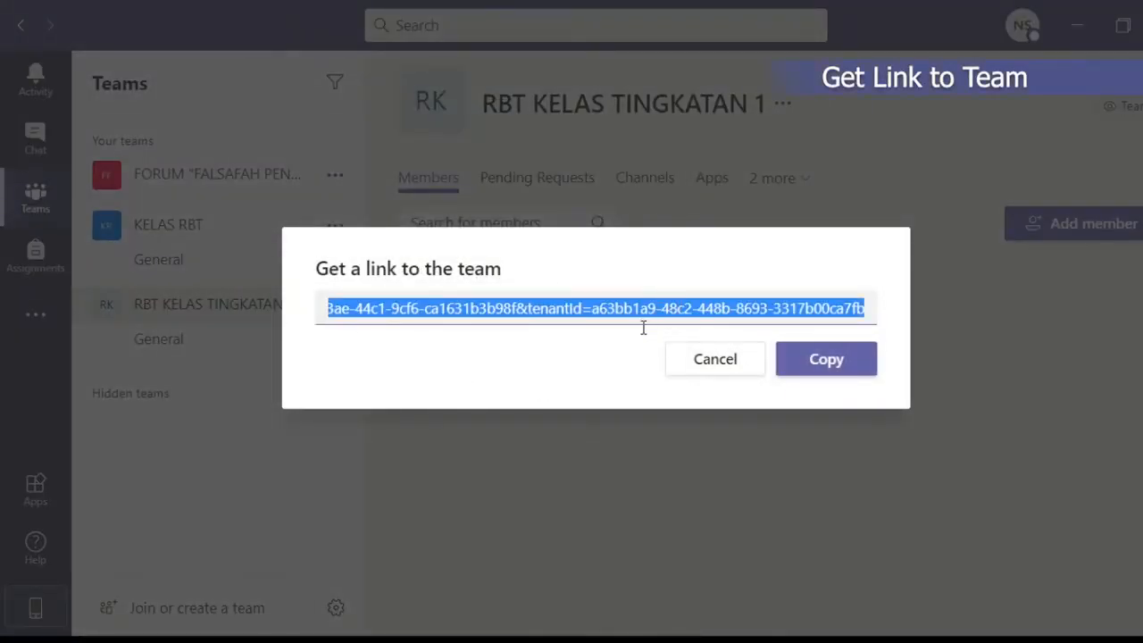
left_click(849, 359)
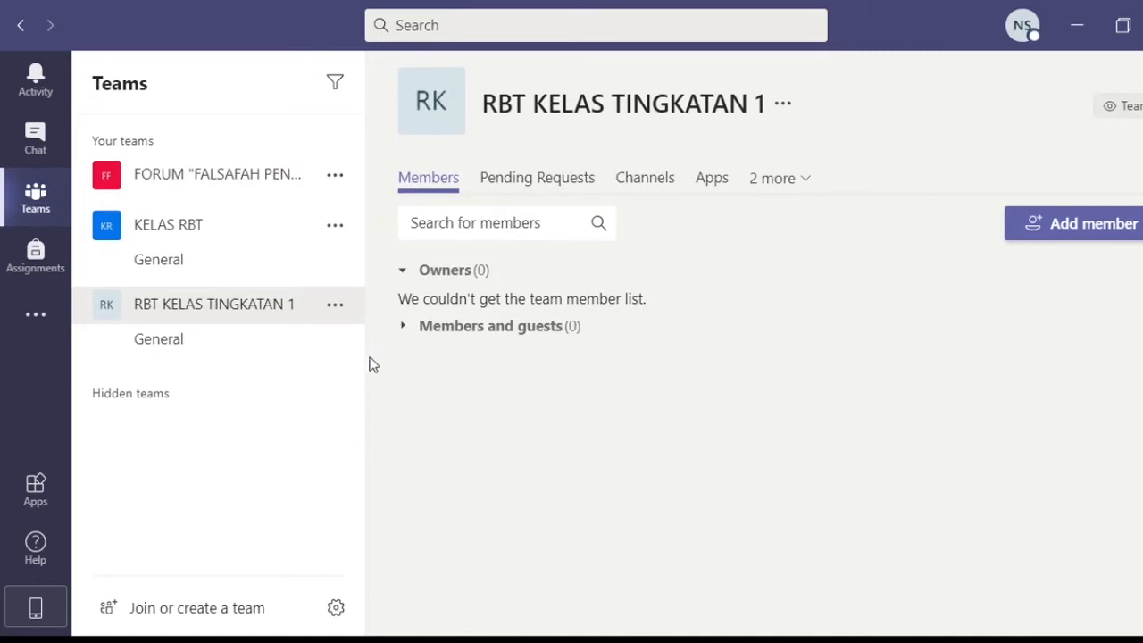
- Open the Settings page in the team management of RBT KELAS TINGKATAN 1
left_click(335, 305)
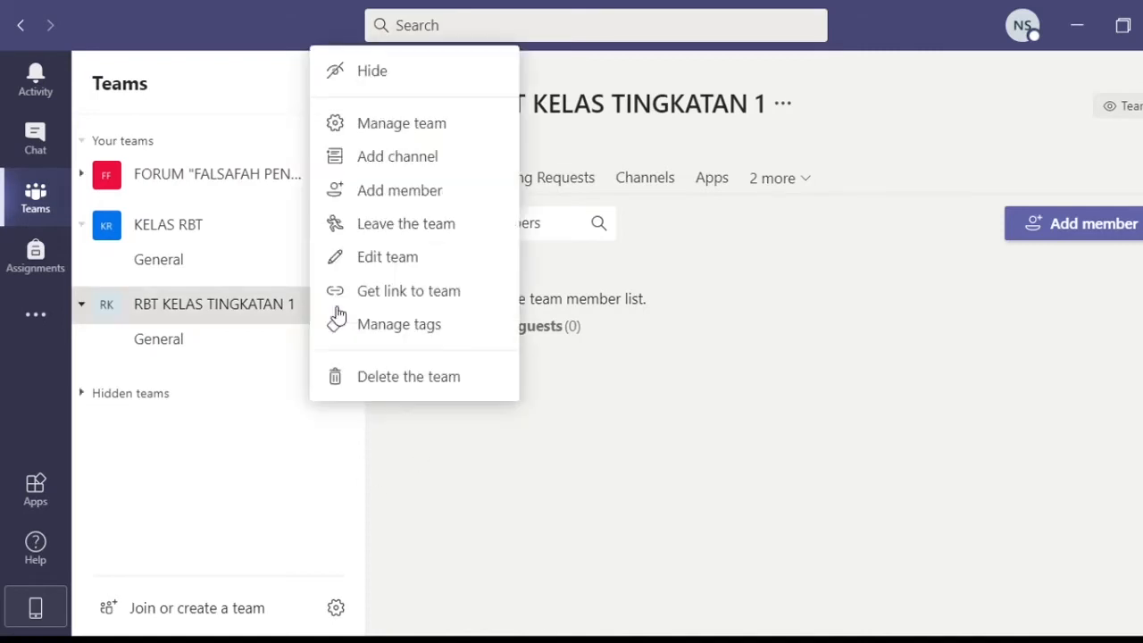
left_click(376, 134)
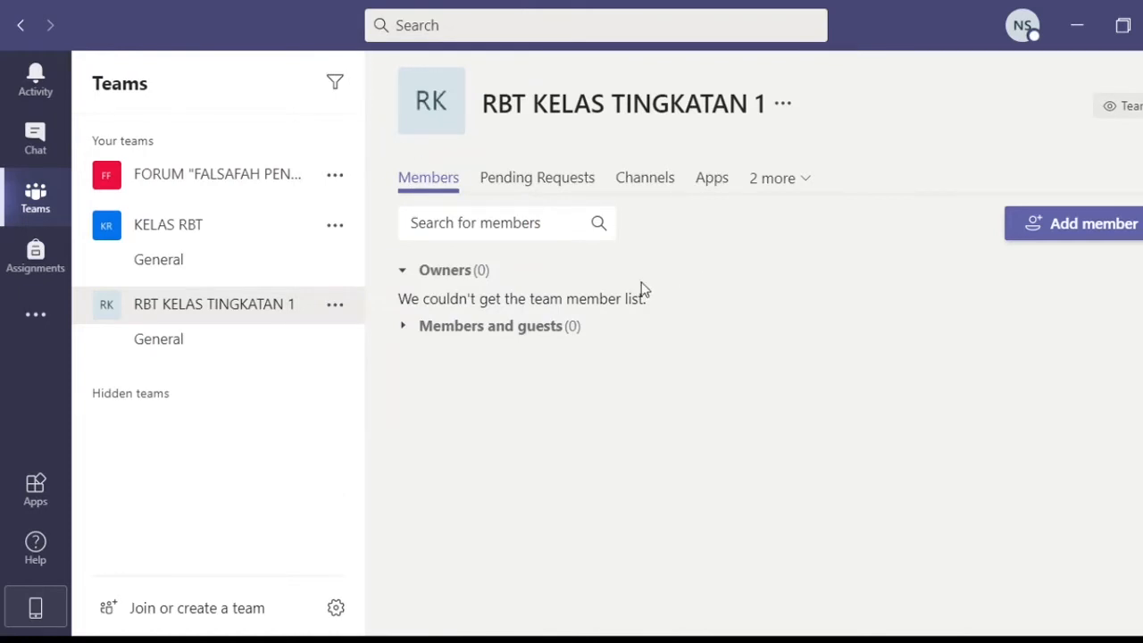
left_click(336, 307)
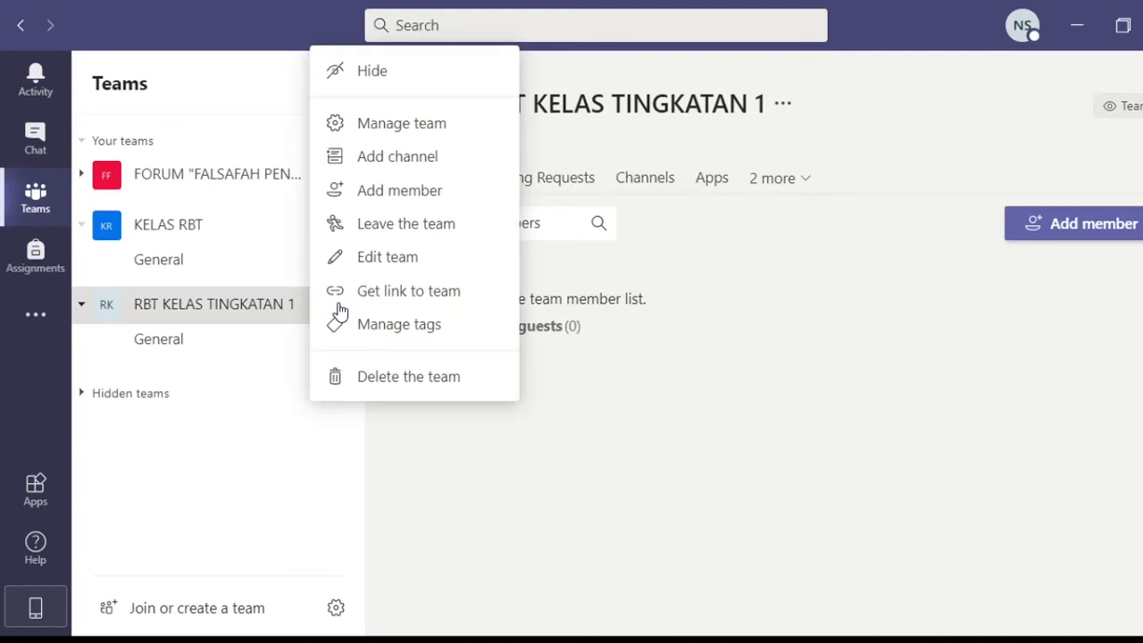
left_click(383, 132)
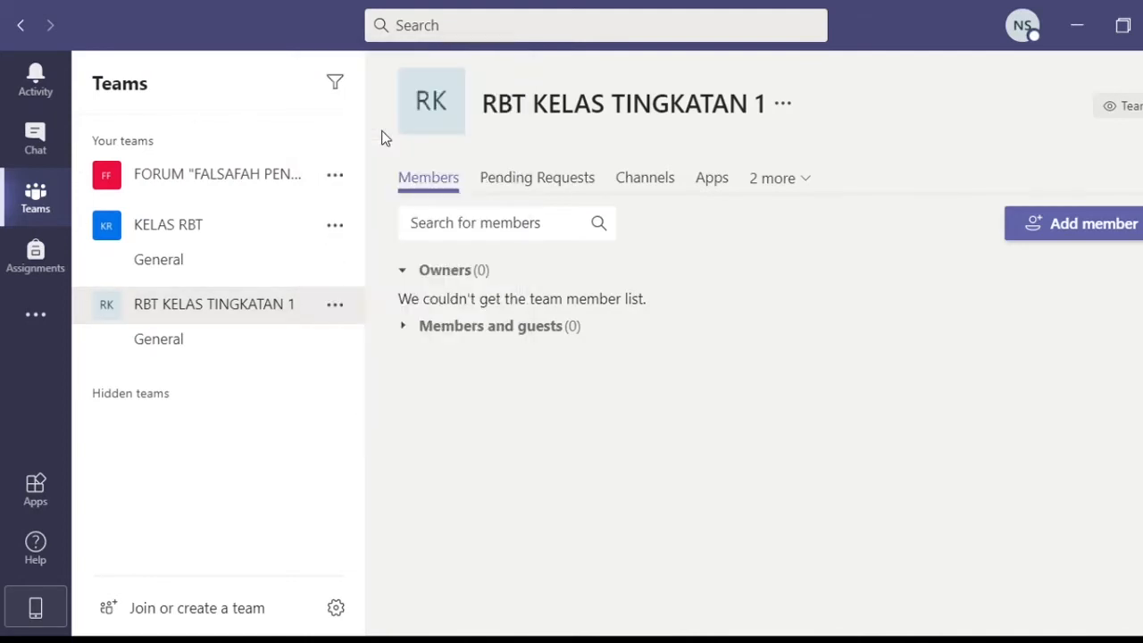
left_click(809, 182)
left_click(706, 399)
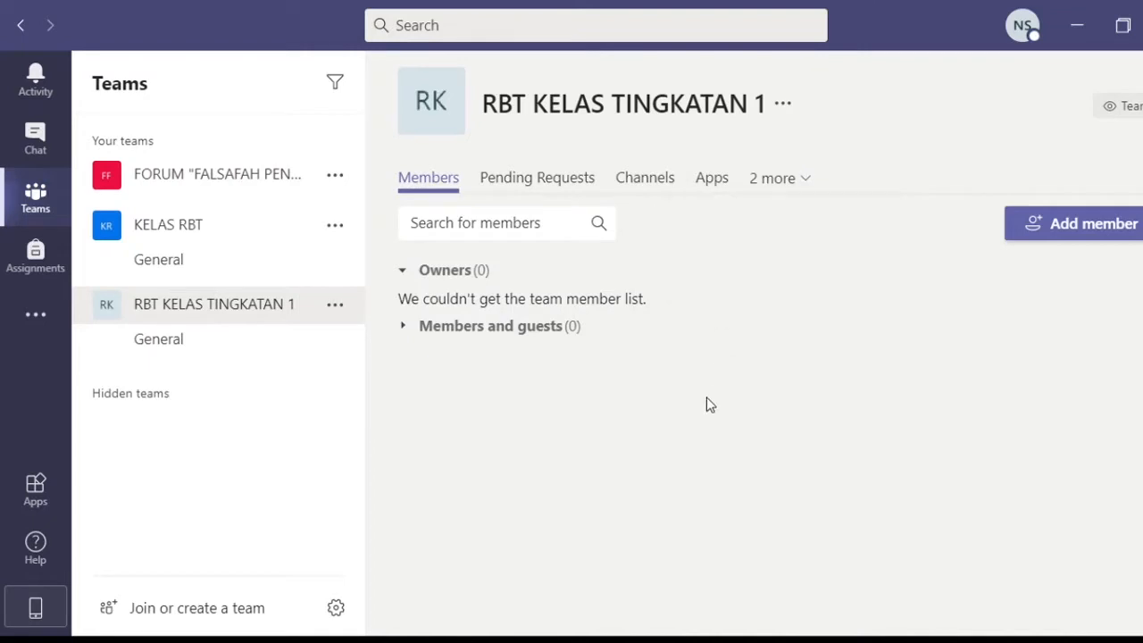
left_click(338, 311)
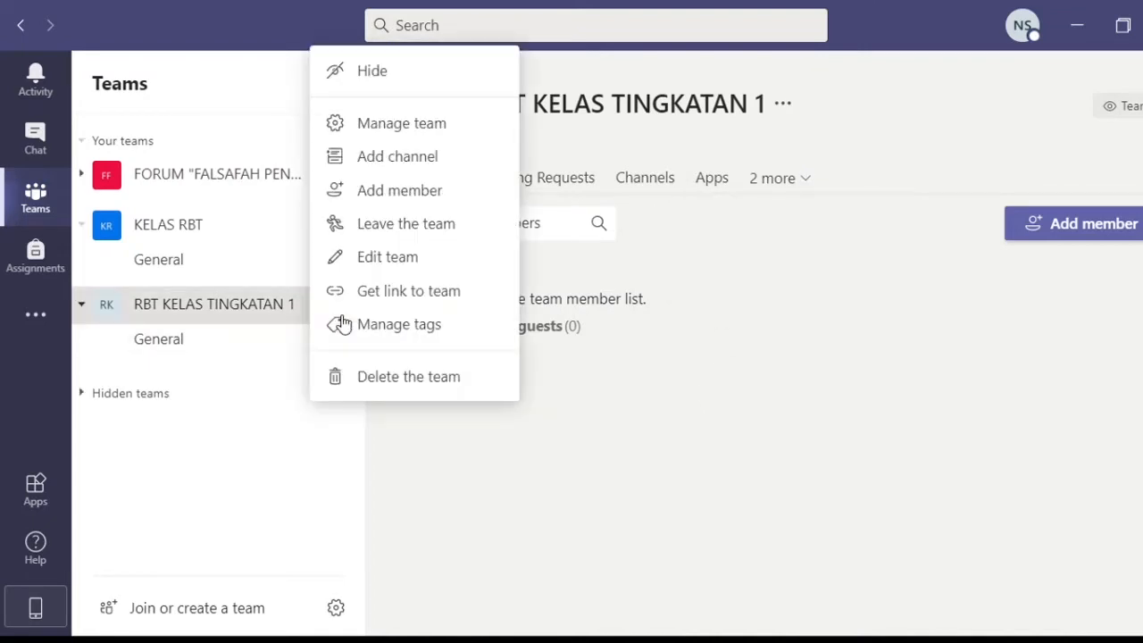
left_click(397, 123)
left_click(770, 181)
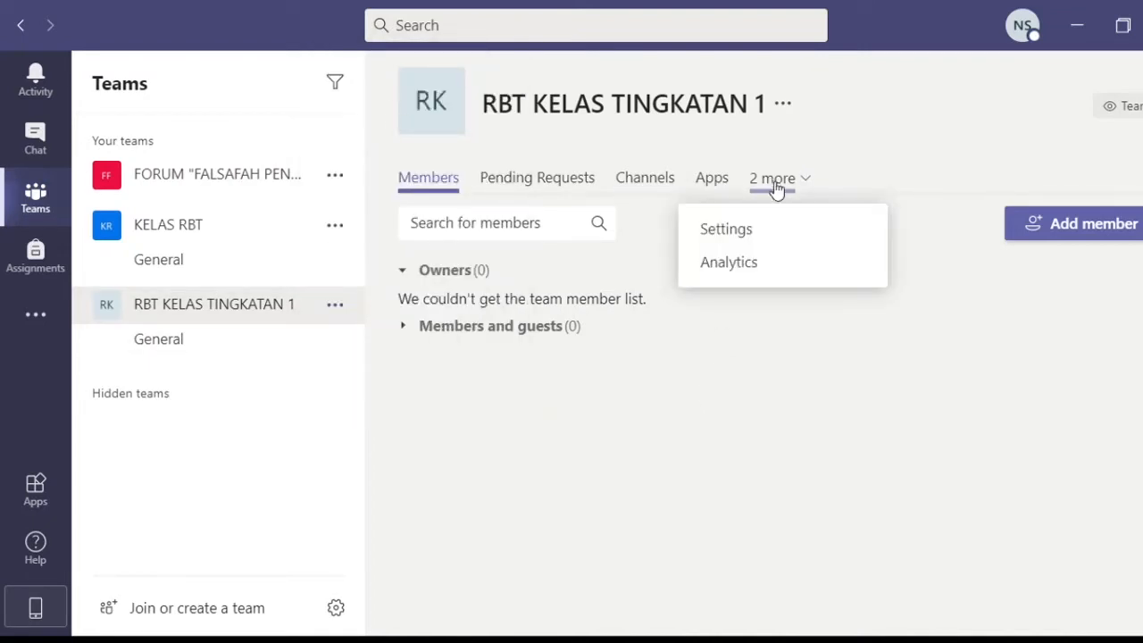
left_click(765, 228)
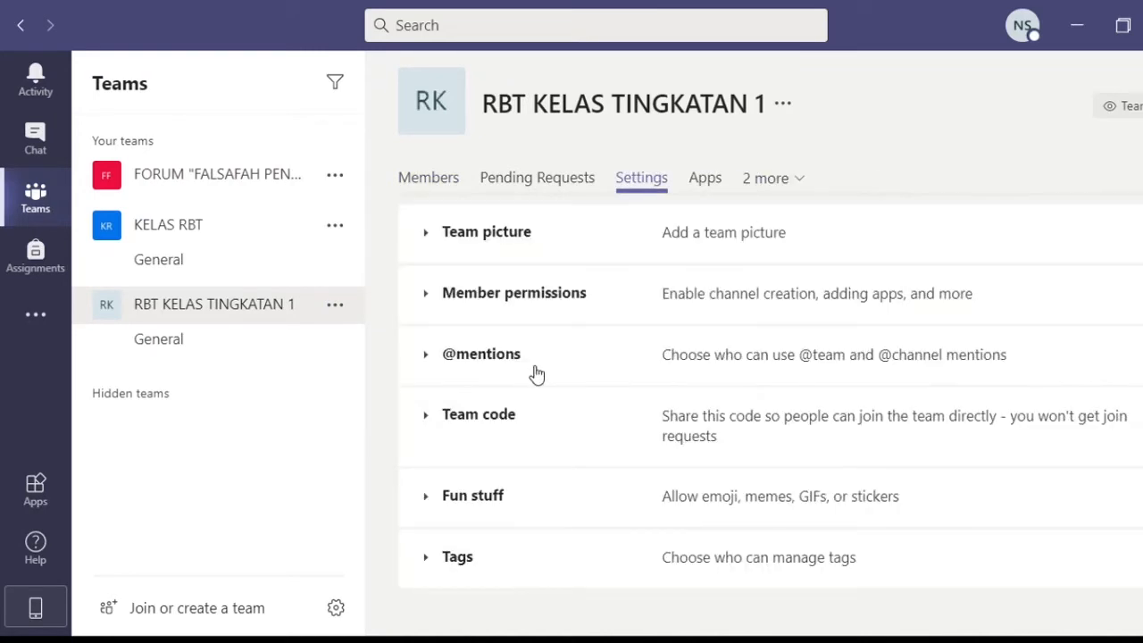
- Generate a team code for RBT KELAS TINGKATAN 1 and copy it to the clipboard
left_click(497, 425)
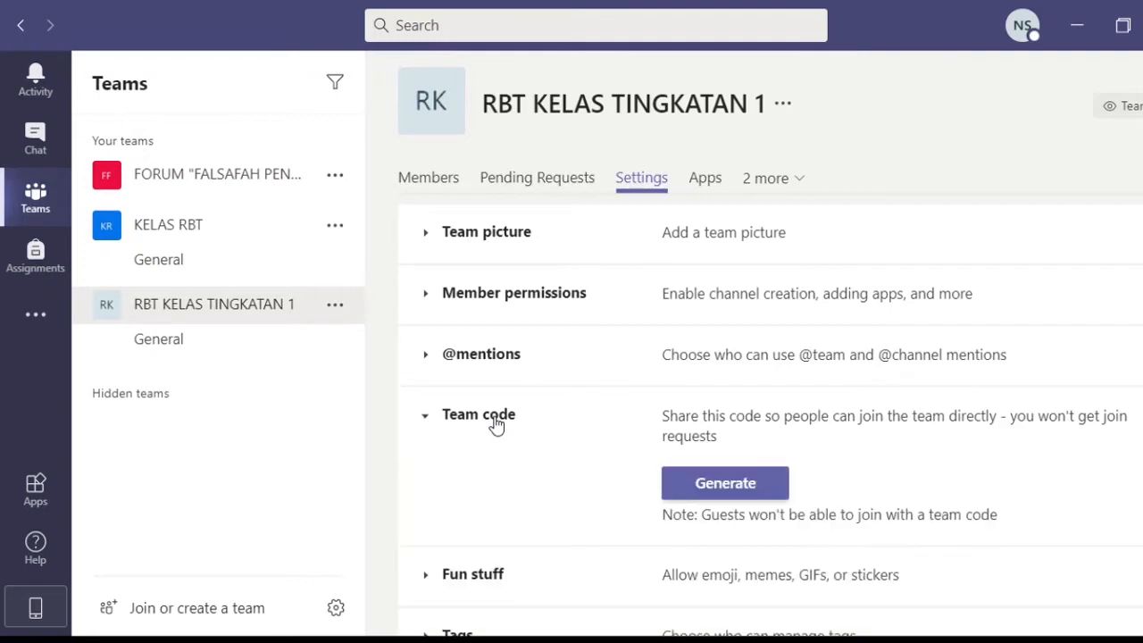
left_click(767, 489)
scroll(769, 496, "down", 2)
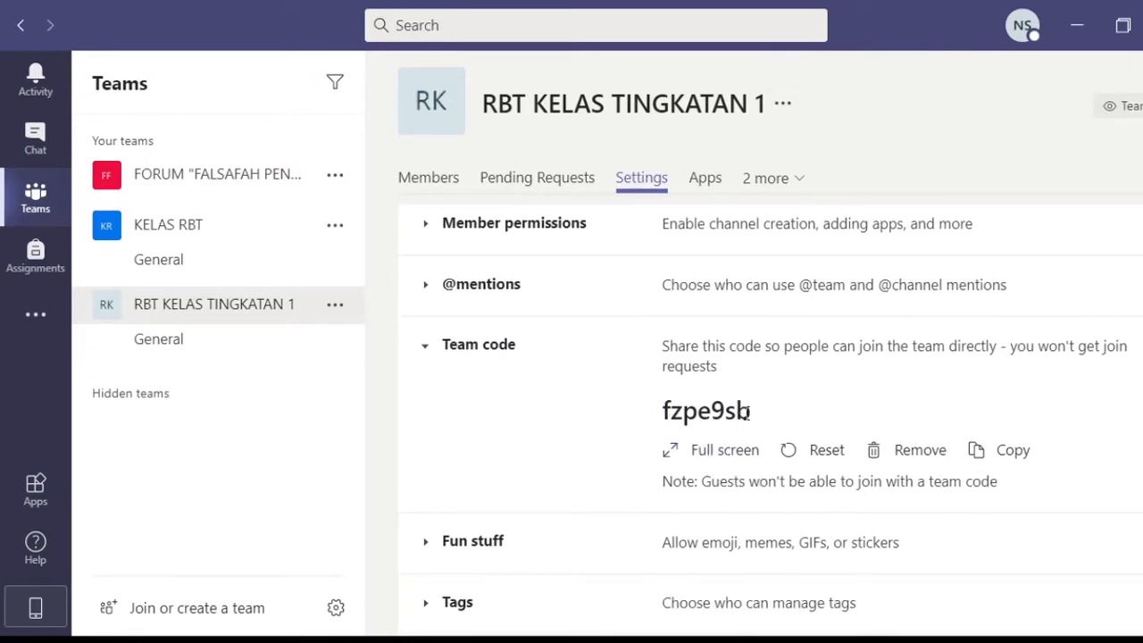
left_click_drag(765, 412, 623, 405)
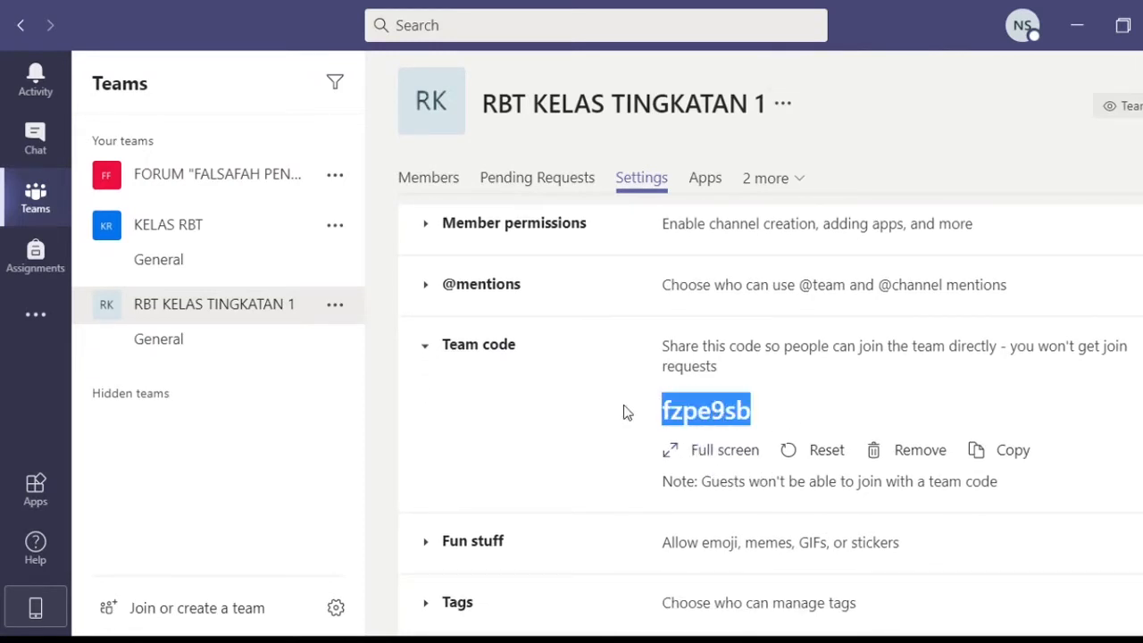
left_click(1014, 454)
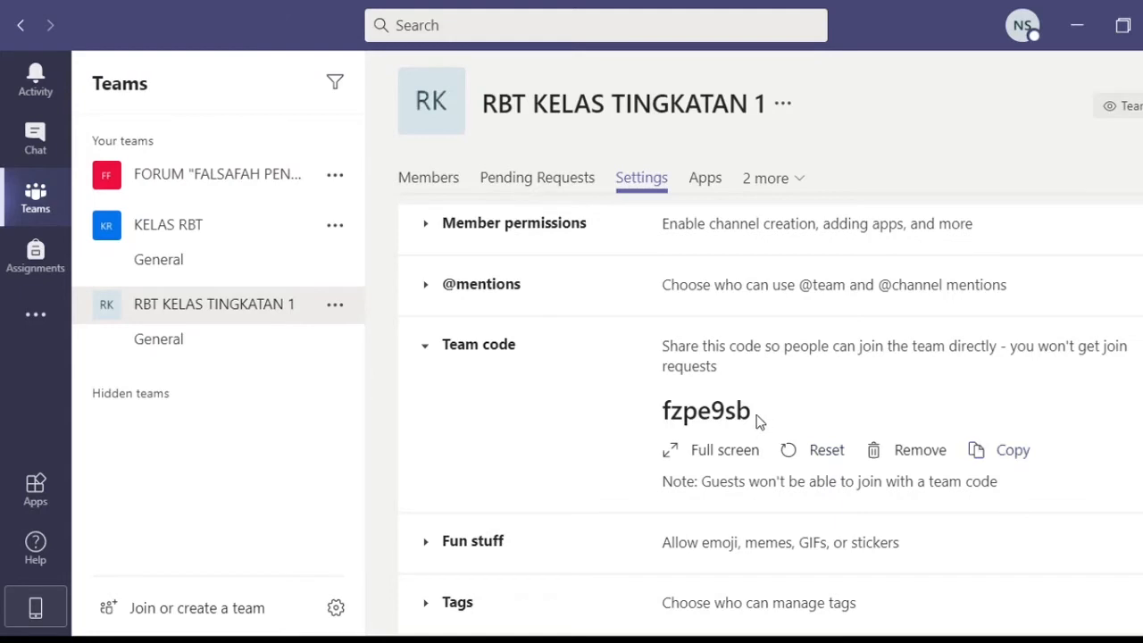
left_click_drag(757, 421, 665, 411)
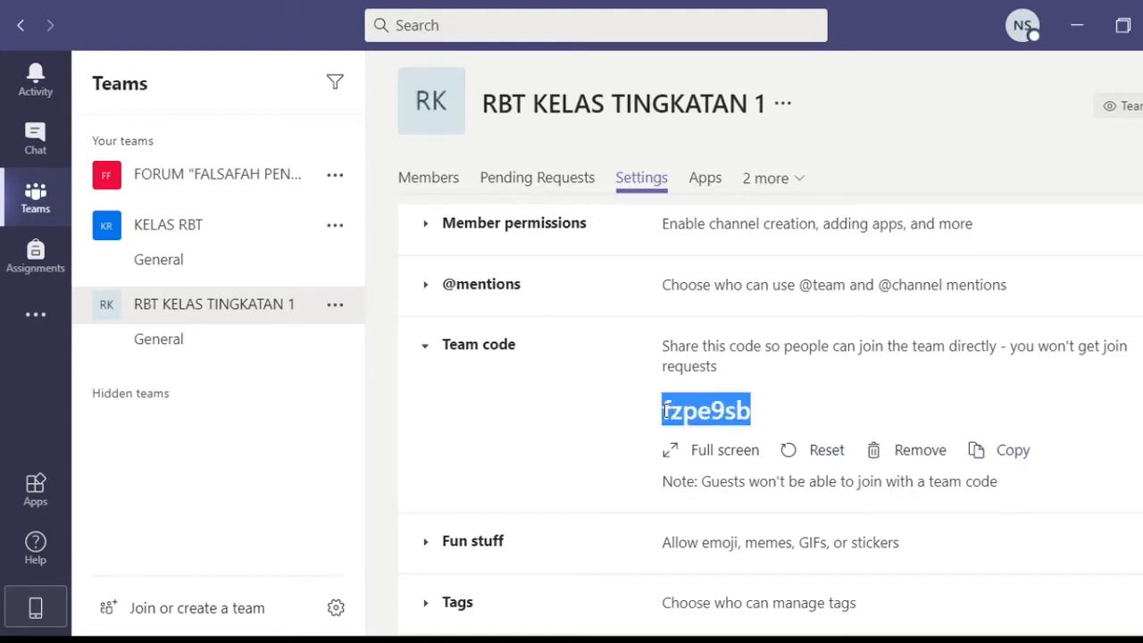
left_click(1007, 453)
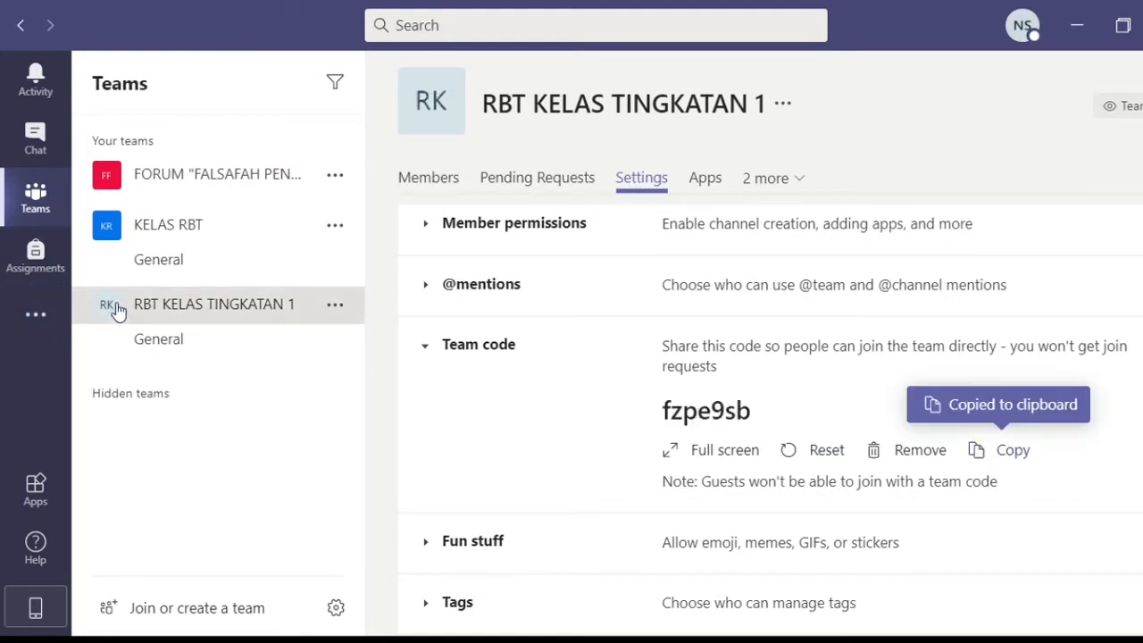
- Go to the join or create a team page and paste the copied team code into the join code field
left_click(38, 206)
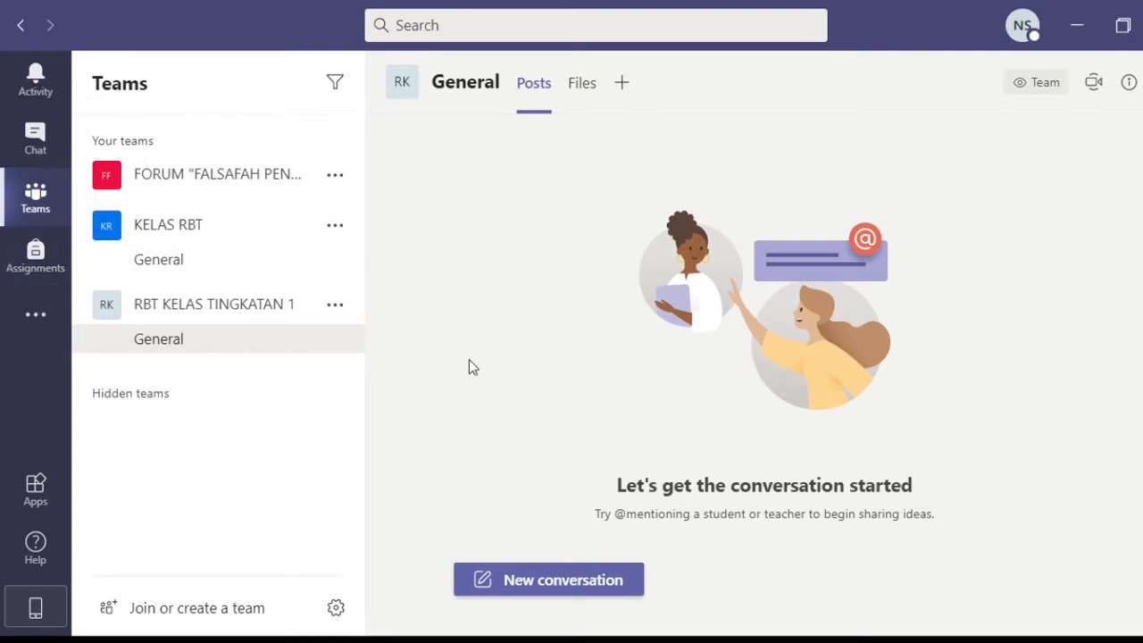
left_click(152, 610)
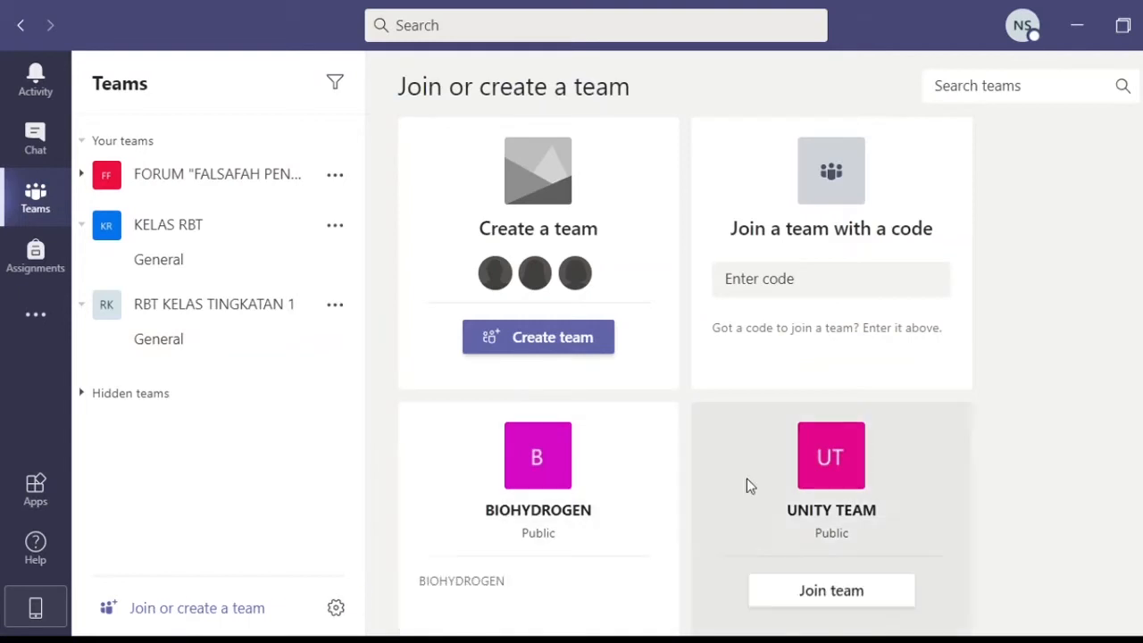
left_click(778, 284)
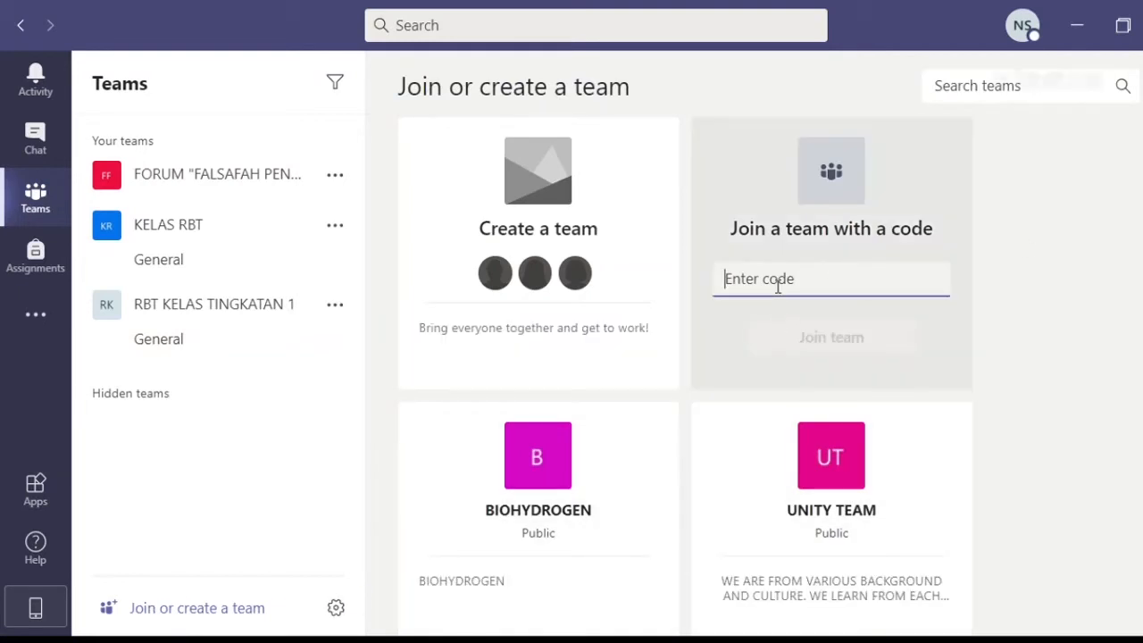
key("ctrl+v")
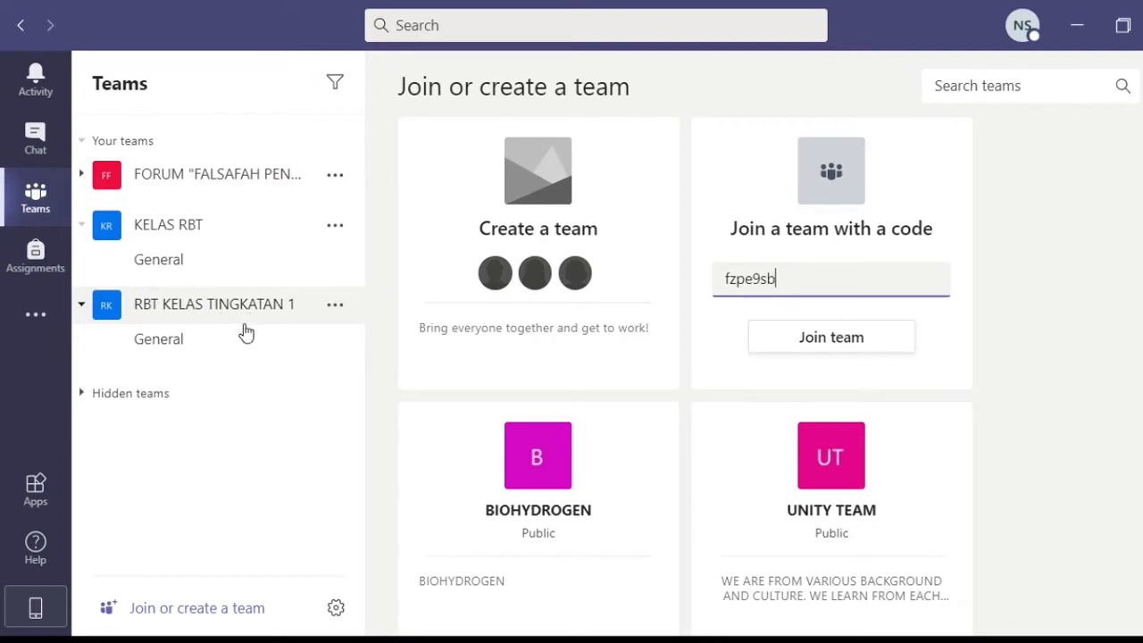
- Open the General channel of RBT KELAS TINGKATAN 1 and view the options available for the team
left_click(178, 343)
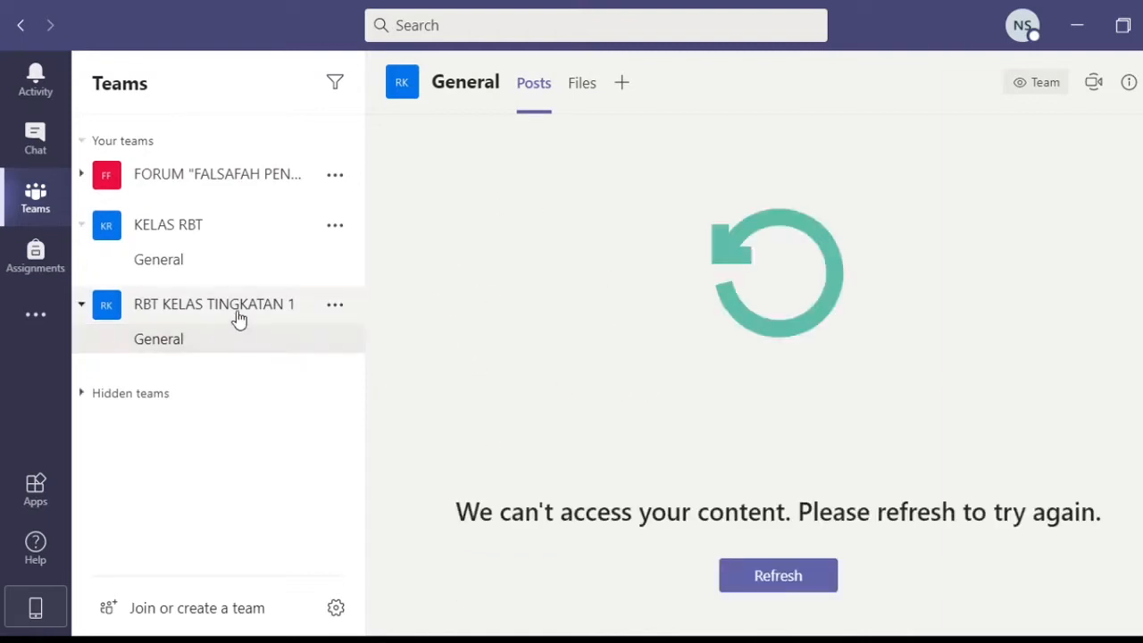
left_click(332, 312)
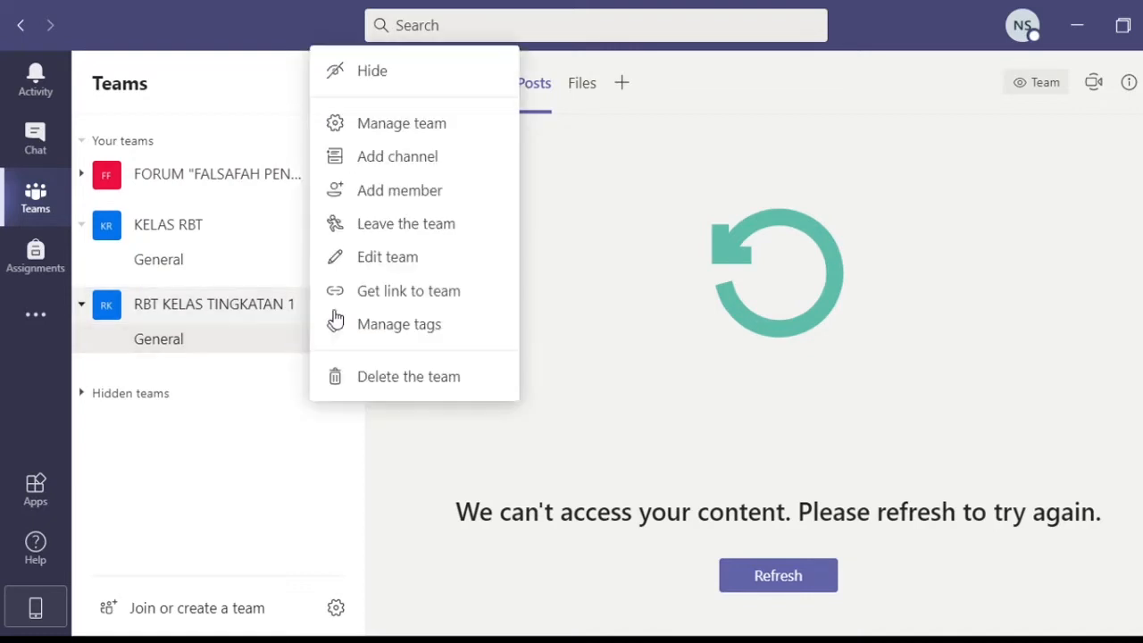
left_click(274, 370)
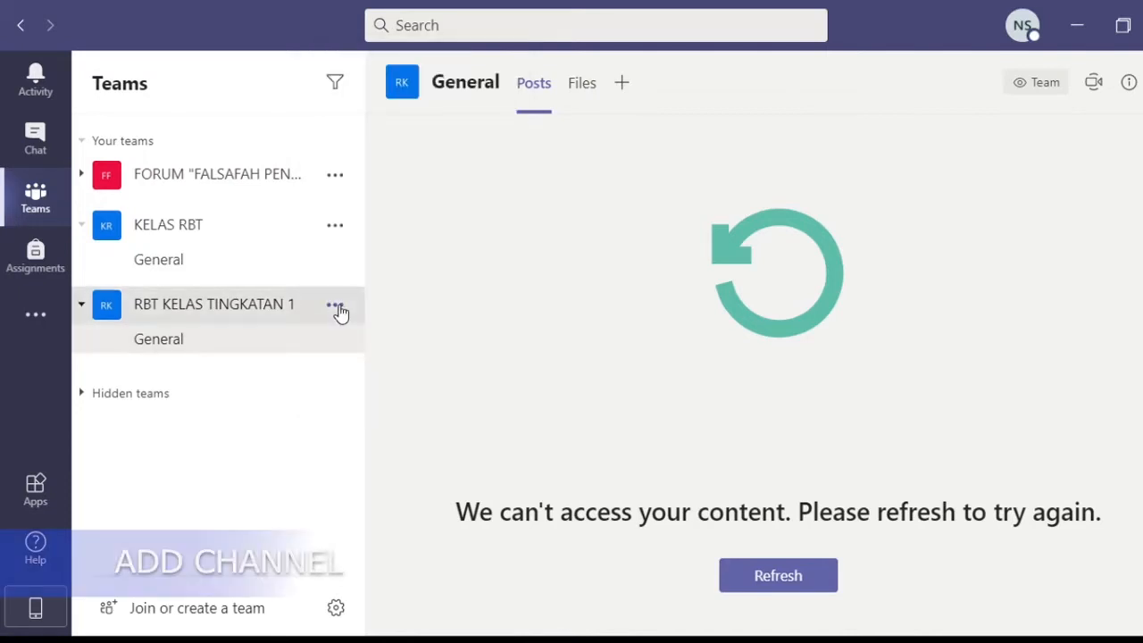
- Start a new channel for the RBT KELAS TINGKATAN 1 team and name it BAB 2 TEKNOLOGI MAKANAN
left_click(340, 310)
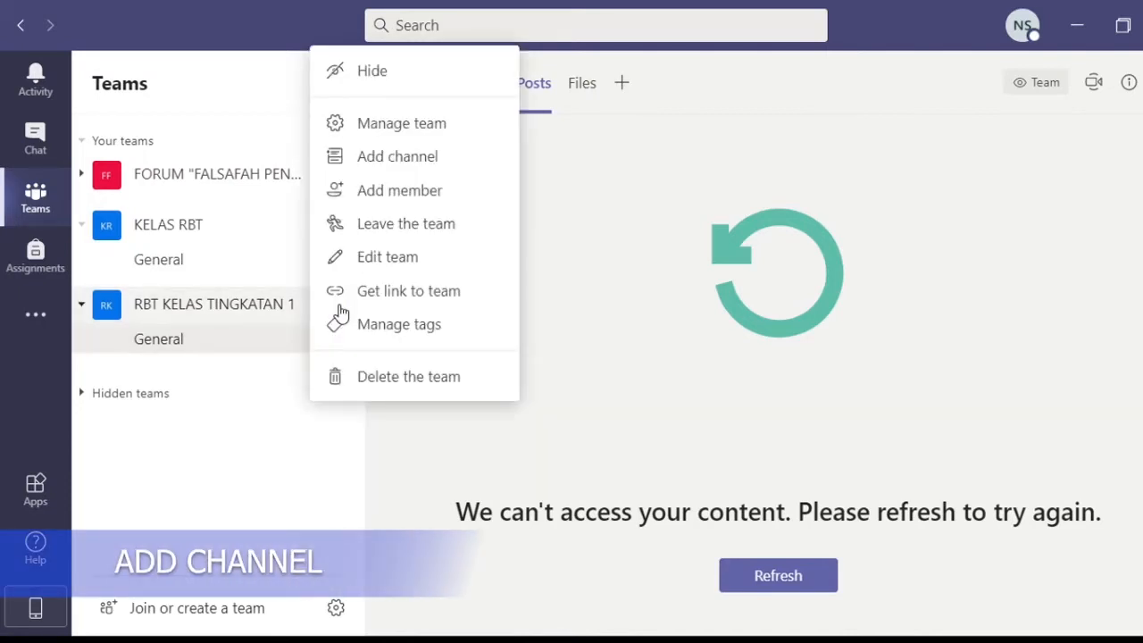
left_click(379, 161)
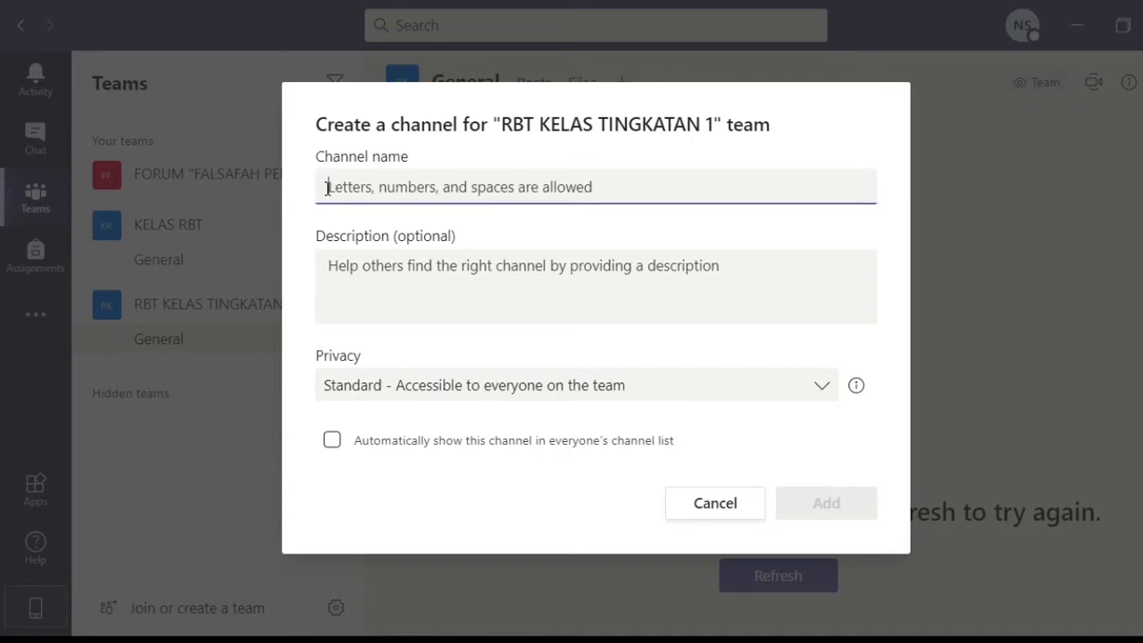
type("NOTA")
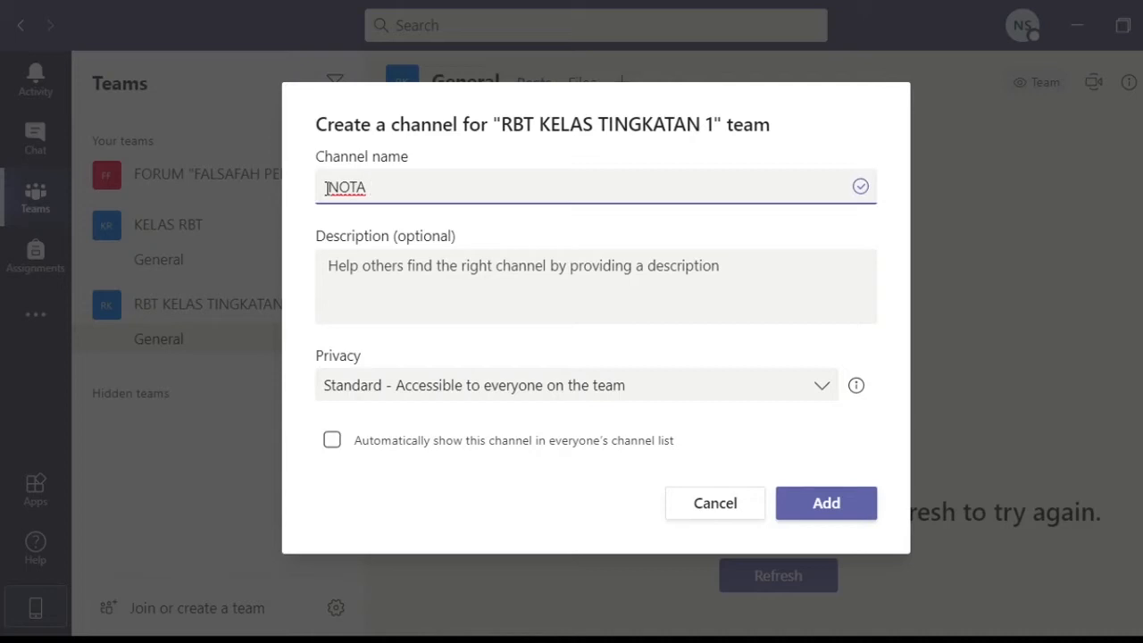
type(" TEKNOLOGI MAK")
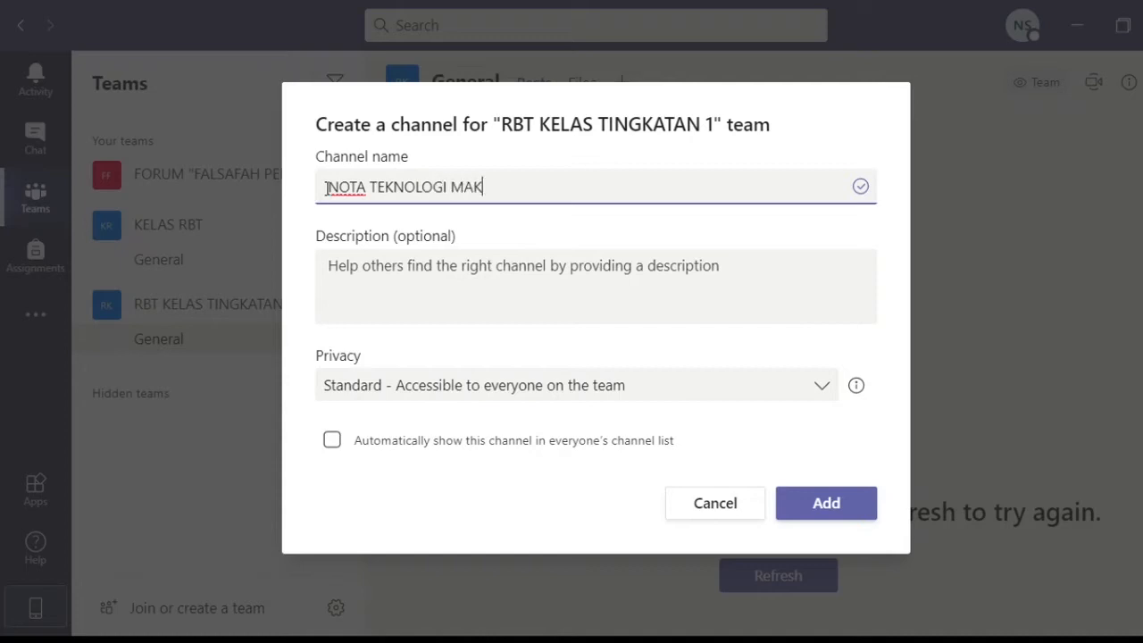
type("ANAN")
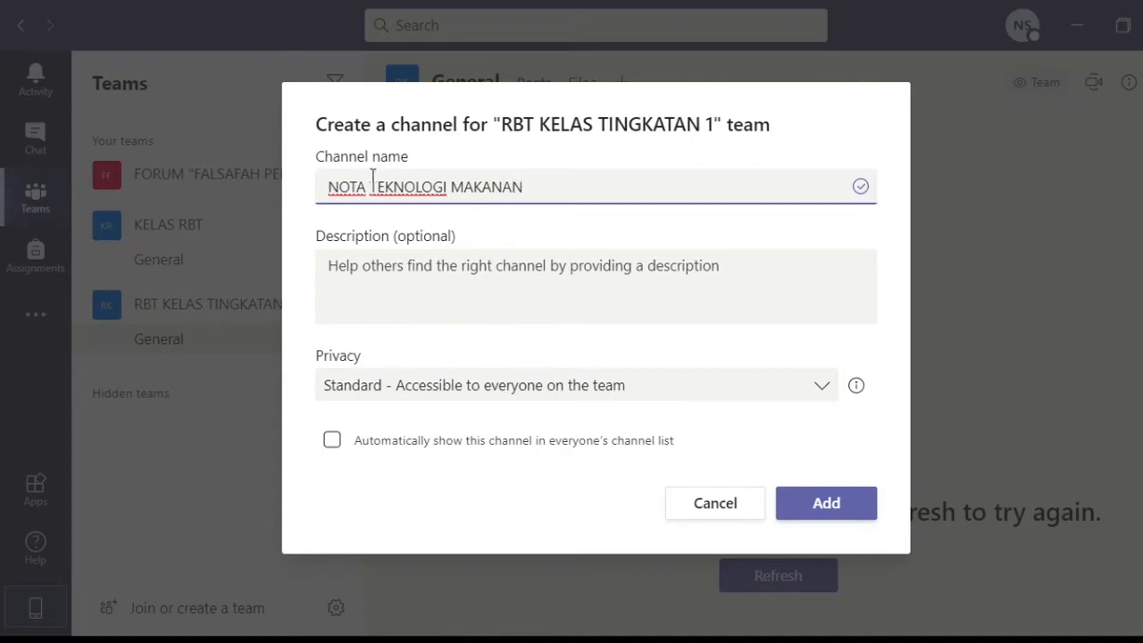
left_click(365, 186)
key("BackSpace")
key("BackSpace")
key("BackSpace")
key("BackSpace")
type("BAB ")
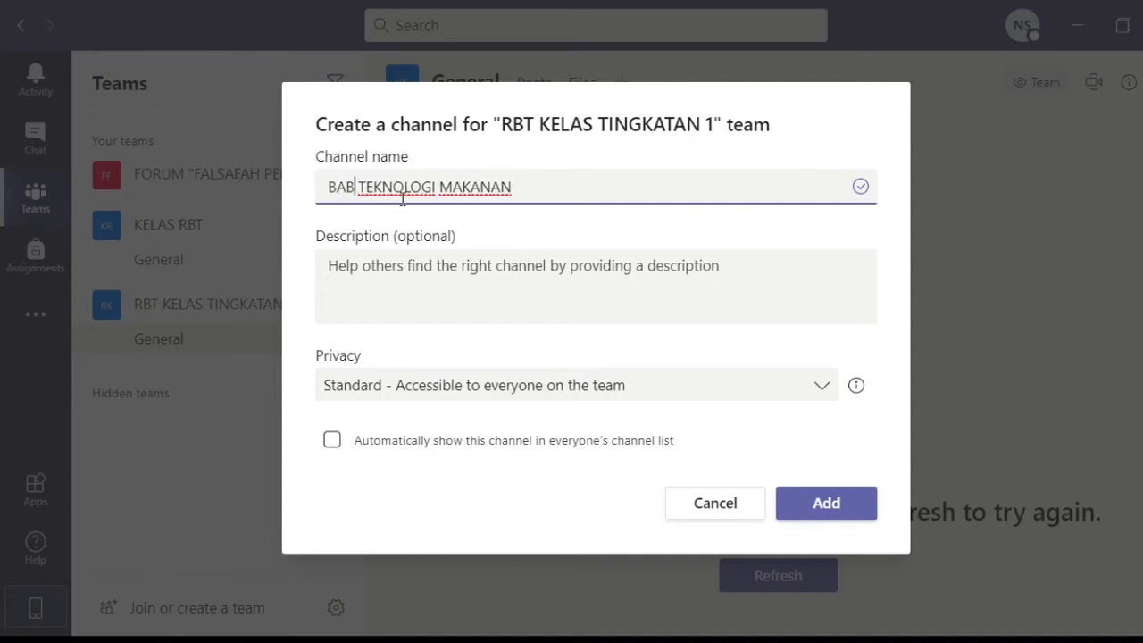
type("2")
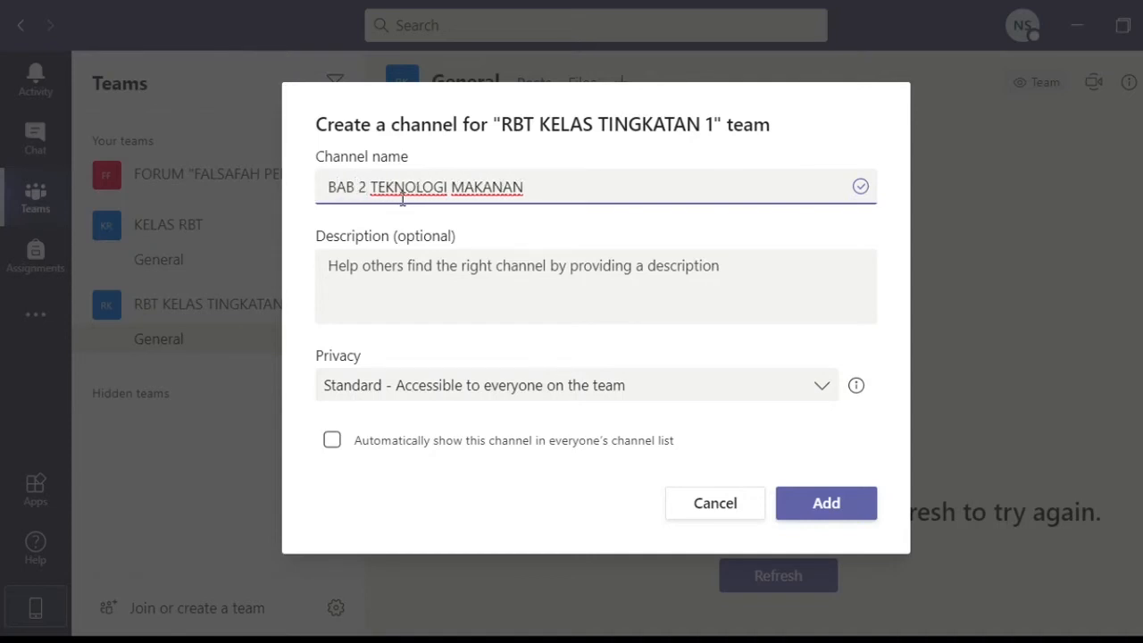
- Enter "Nota yang boleh dirujuk" as the description of the new channel
left_click(390, 291)
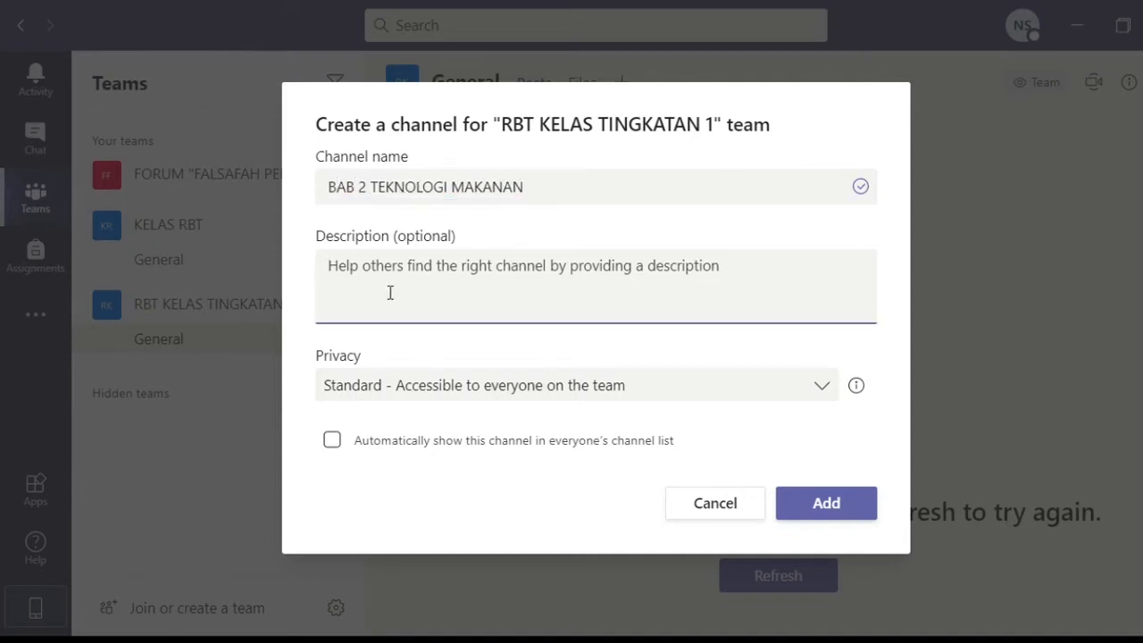
type("NOTA")
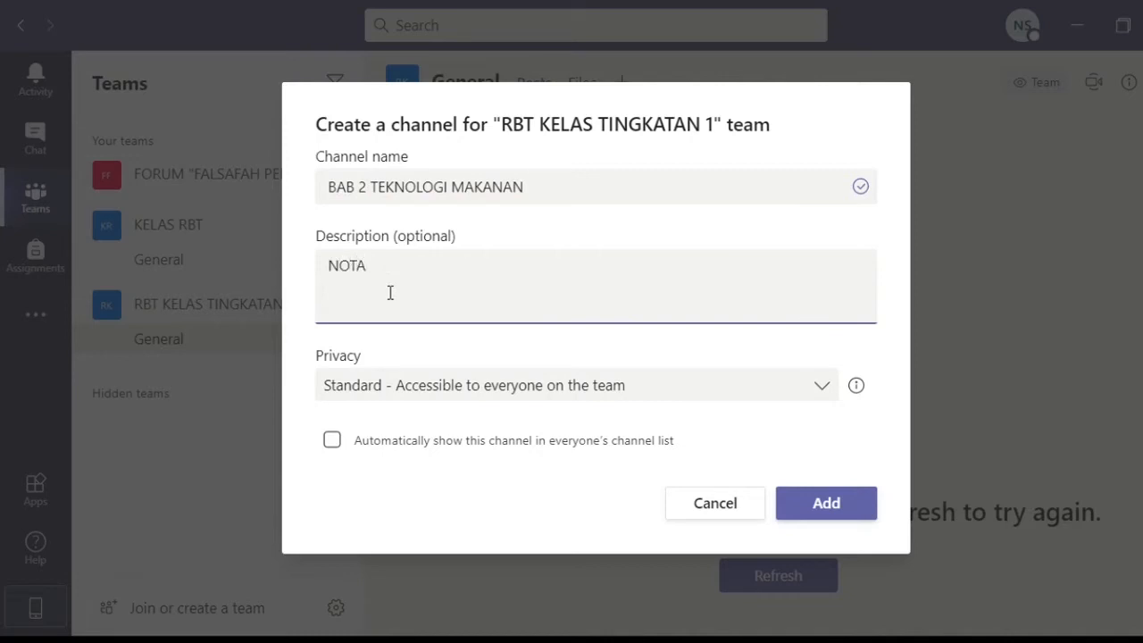
key("BackSpace")
key("BackSpace")
key("BackSpace")
key("BackSpace")
type("ota yang bol")
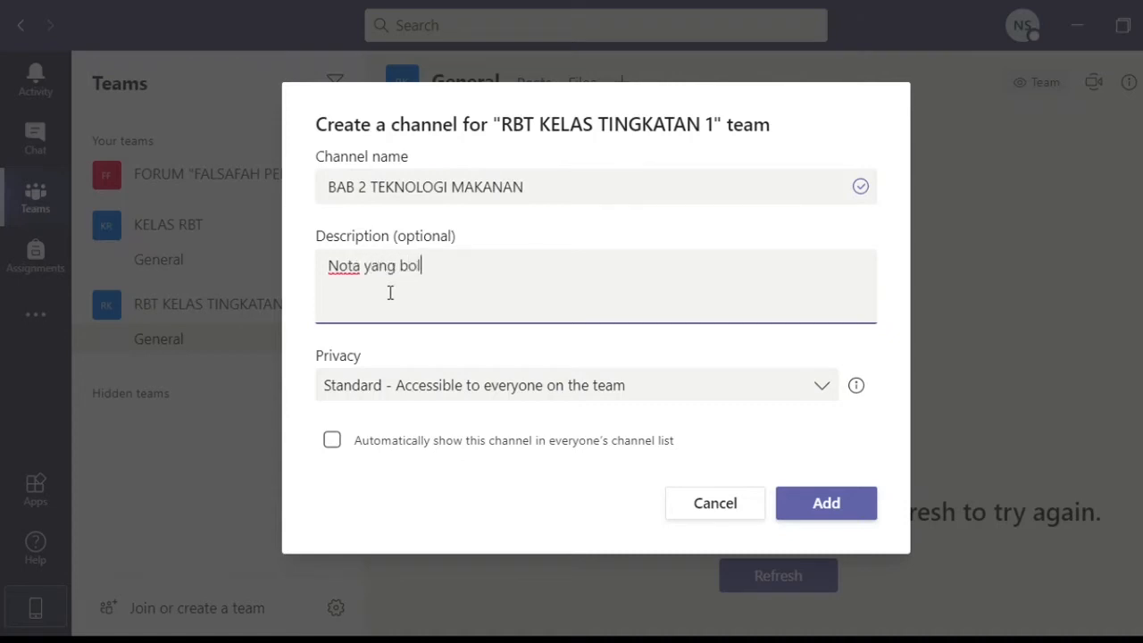
type("eh dirujuk")
- Set the channel's privacy to Private and create it without adding any members
left_click(672, 393)
left_click(672, 394)
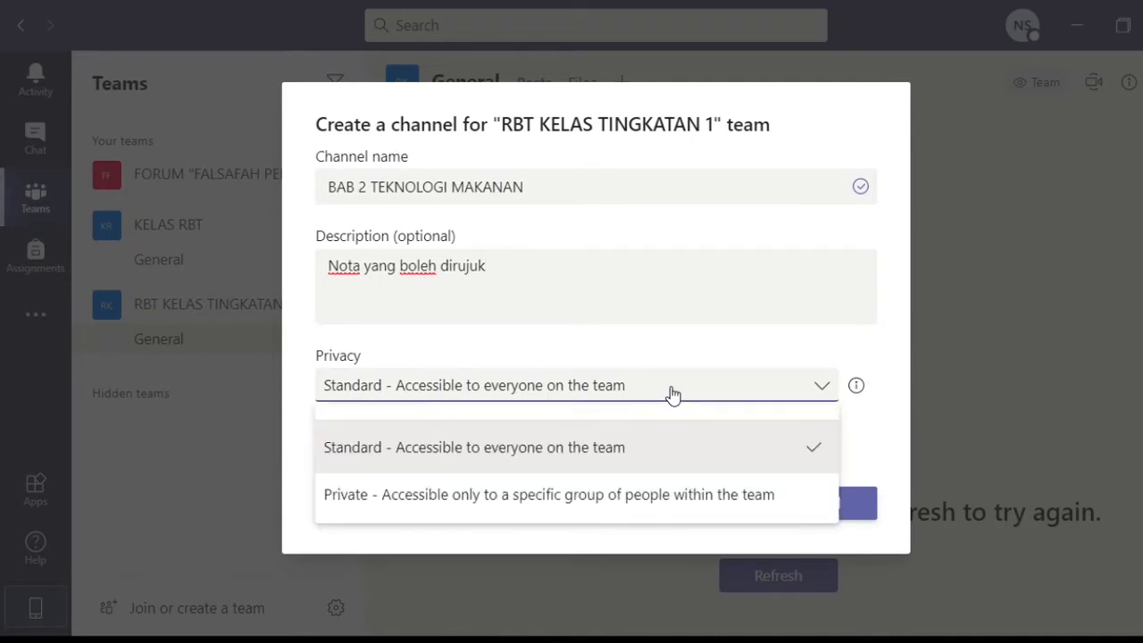
left_click(652, 509)
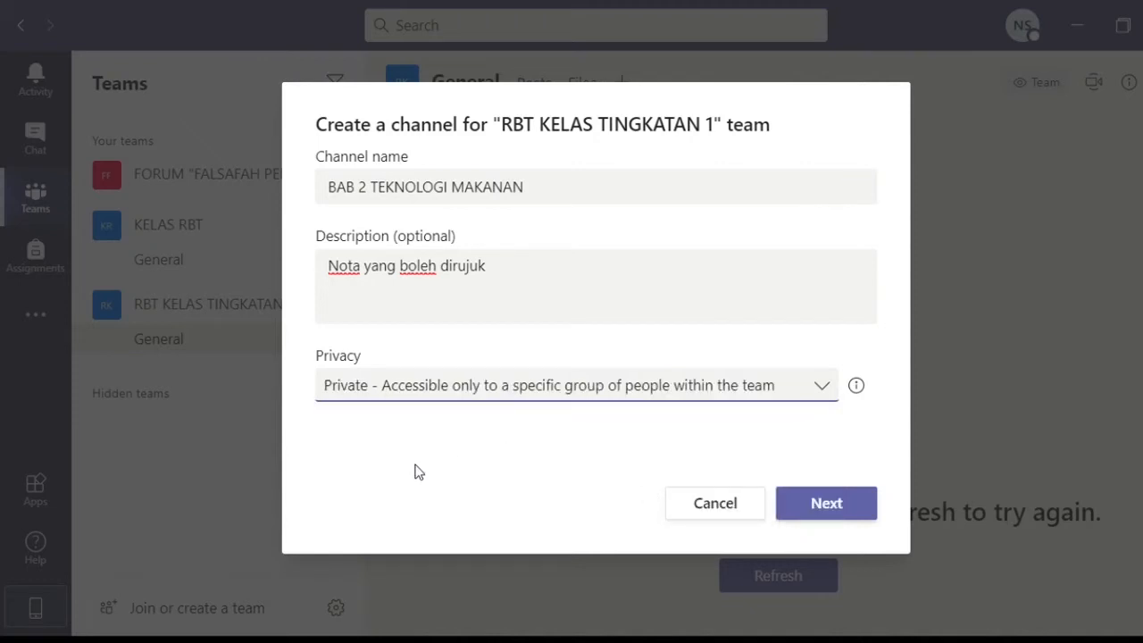
left_click(831, 505)
left_click(808, 513)
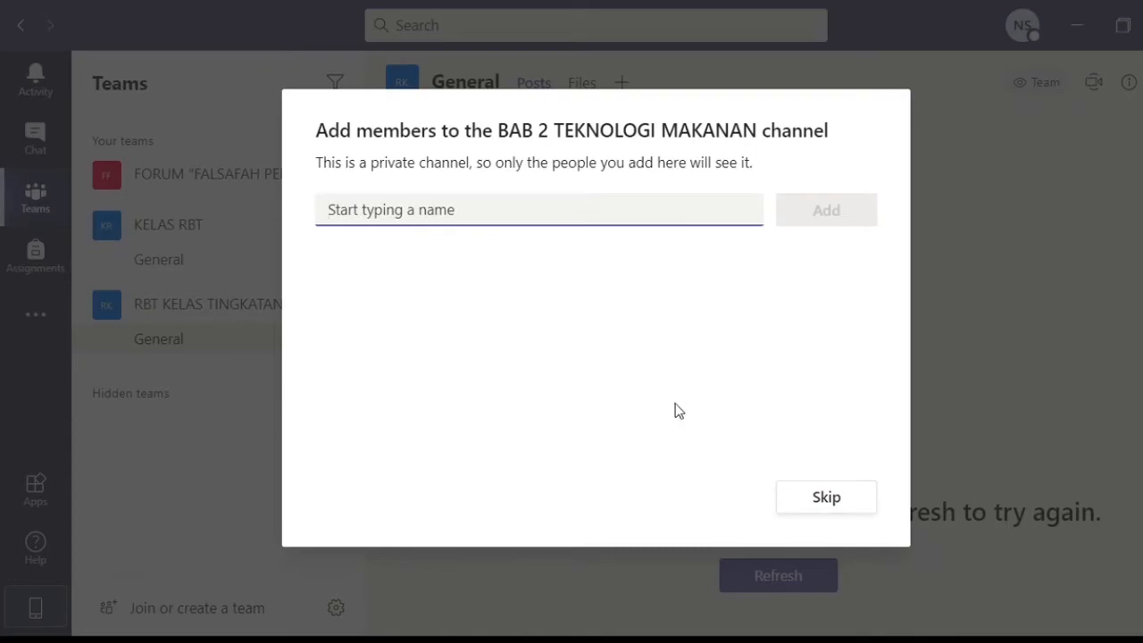
left_click(807, 505)
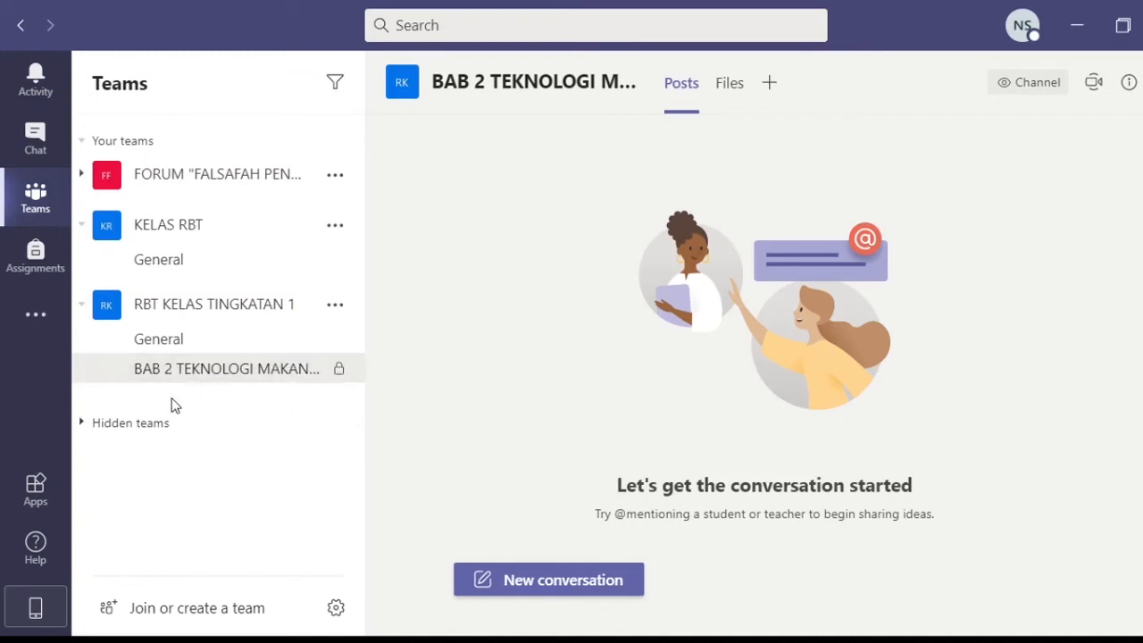
- View the options available for the RBT KELAS TINGKATAN 1 team with the new channel in place
left_click(343, 308)
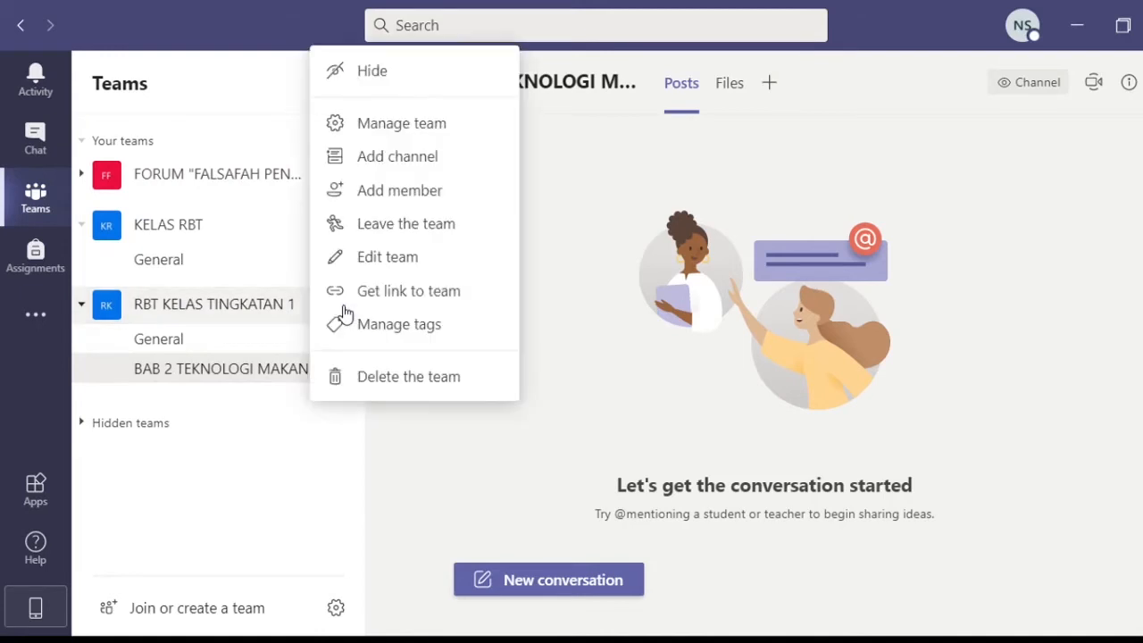
left_click(475, 491)
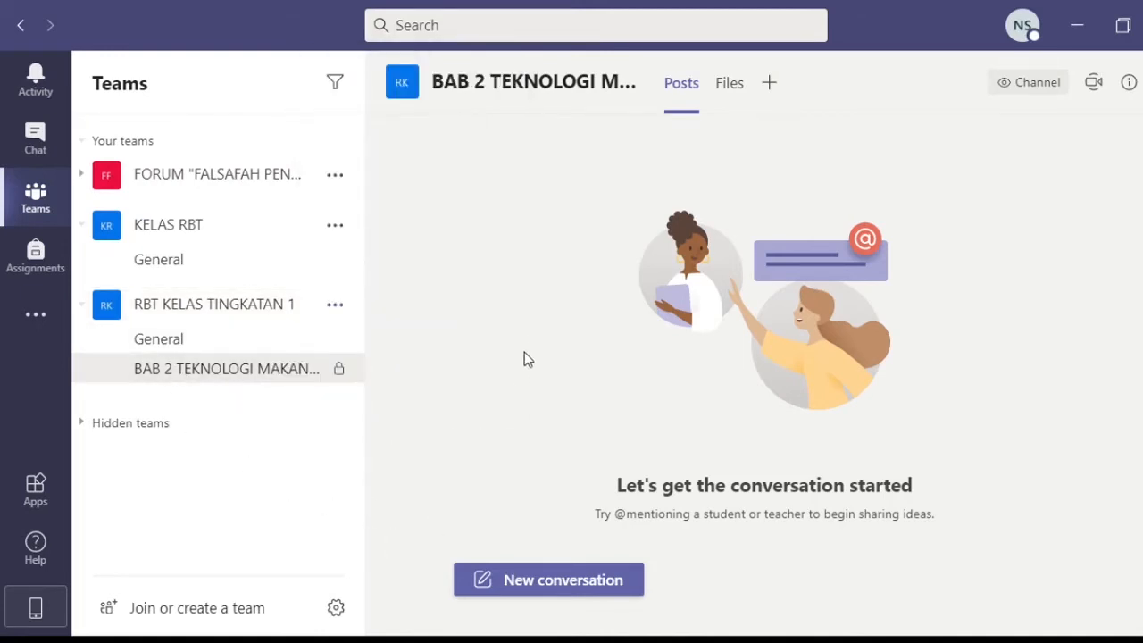
left_click(351, 319)
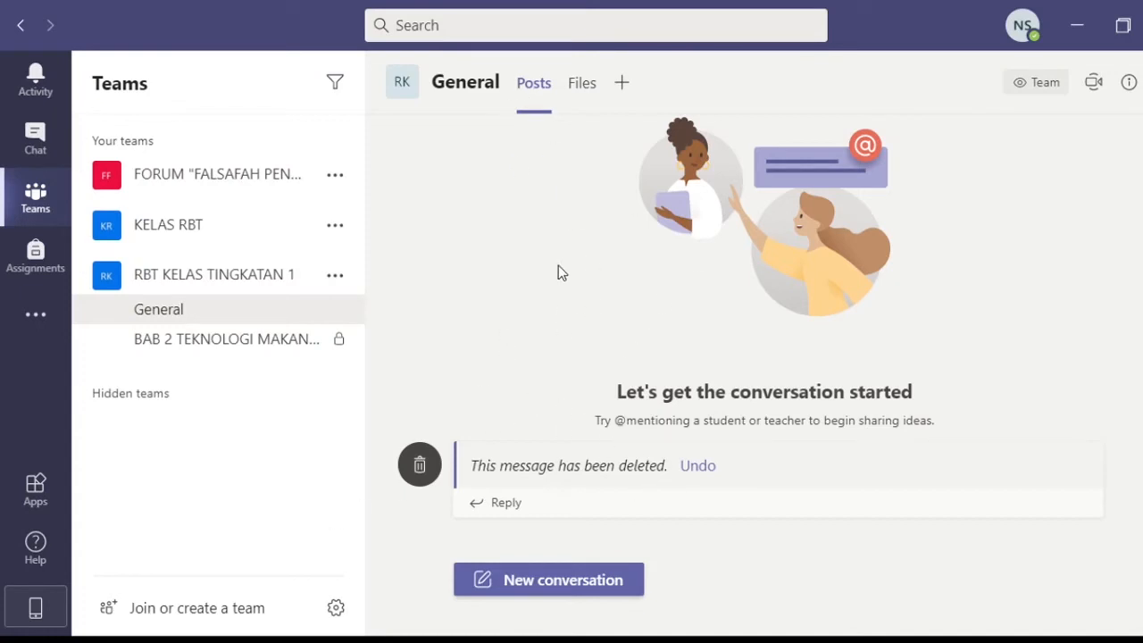
- Add a OneNote tab to the General channel using the default team notebook, RBT KELAS TINGKATAN 1 Notebook
left_click(576, 93)
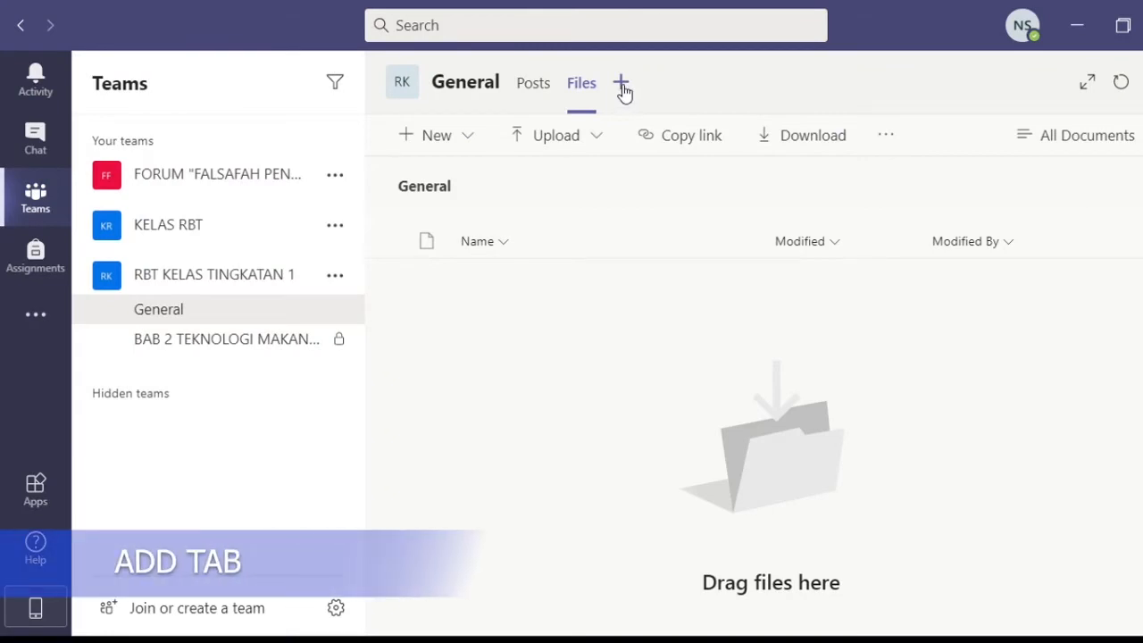
left_click(623, 86)
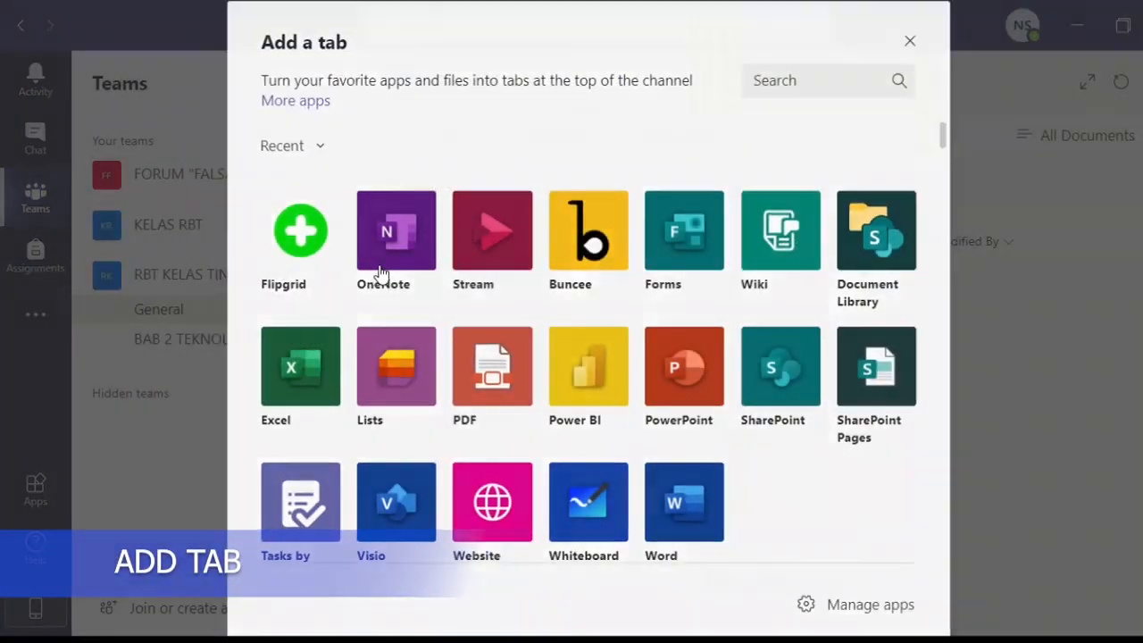
left_click(380, 271)
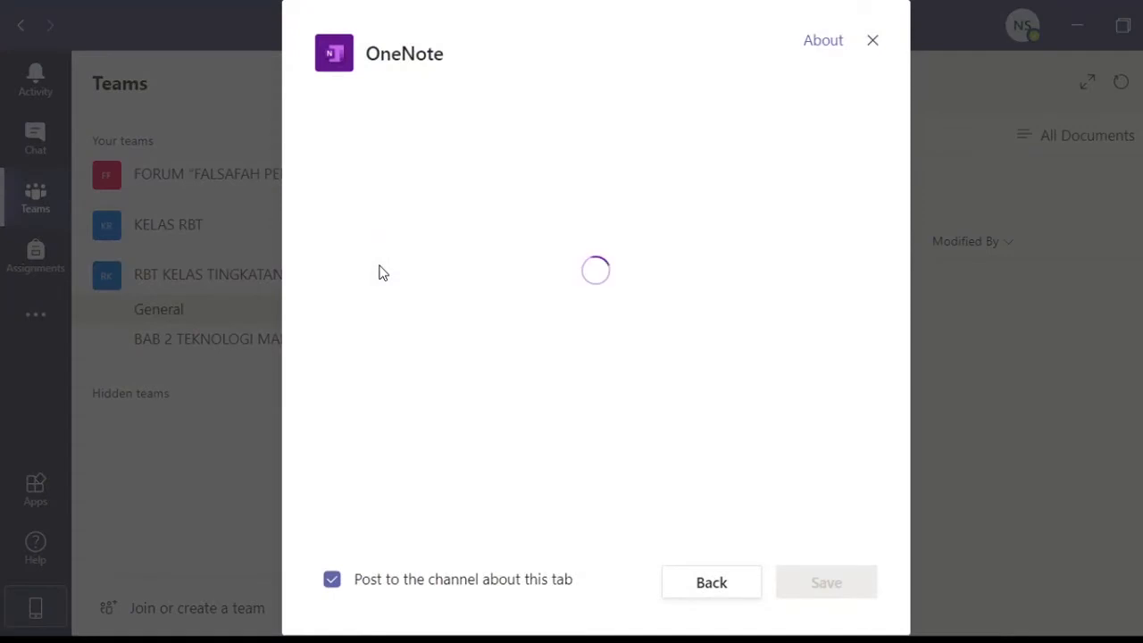
left_click(420, 198)
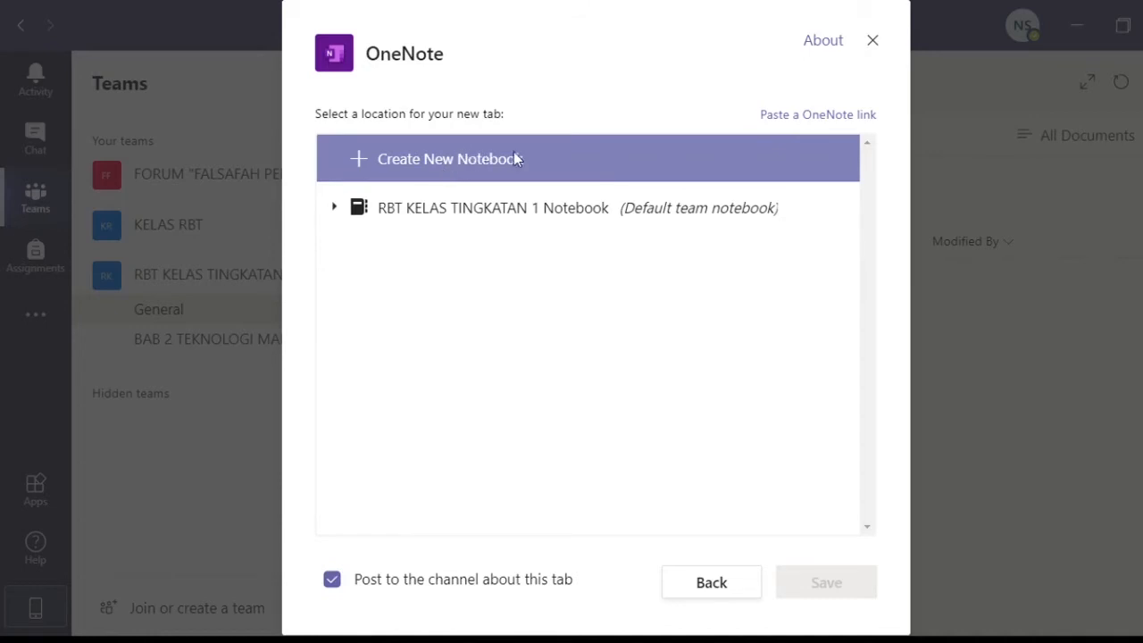
left_click(568, 221)
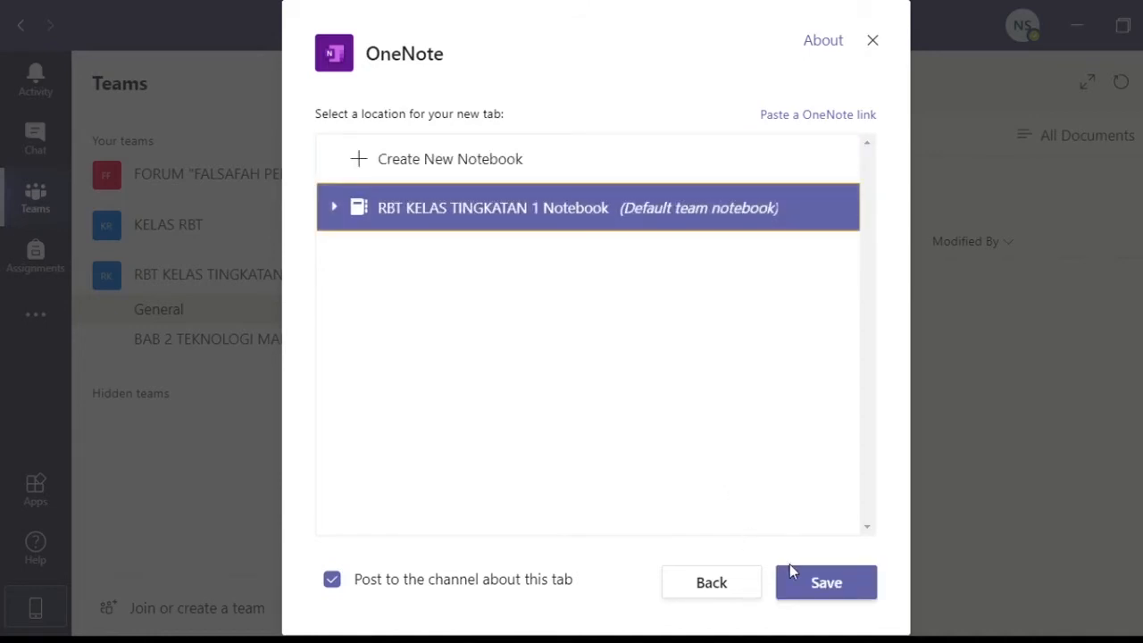
left_click(814, 584)
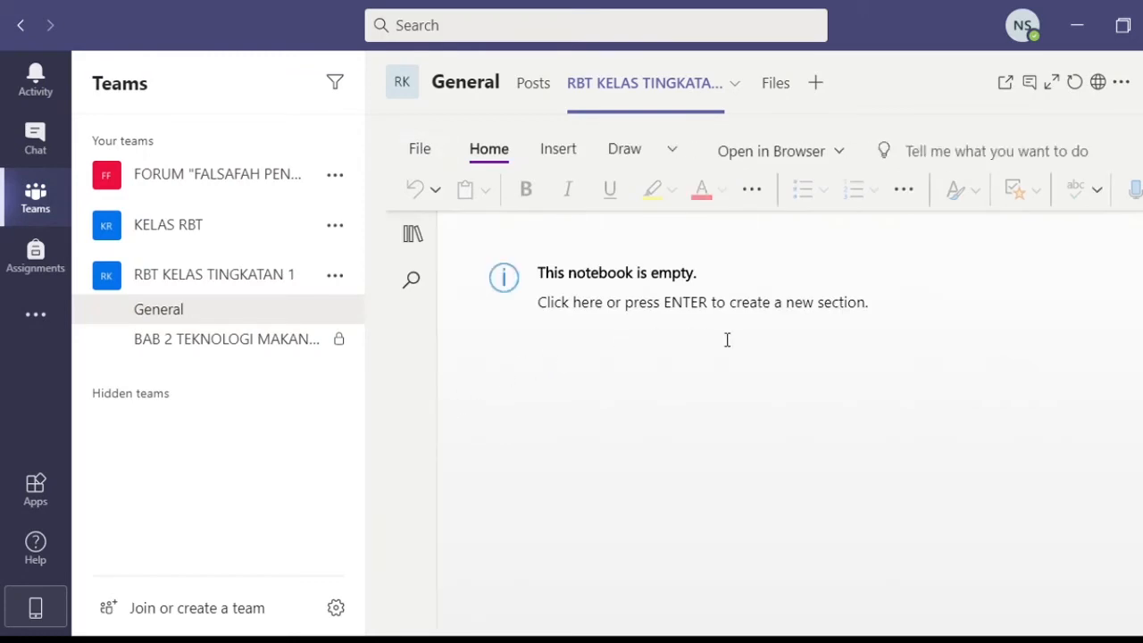
- Add a Forms tab to the General channel with a new shared form named LATIHAN RBT 1
left_click(773, 85)
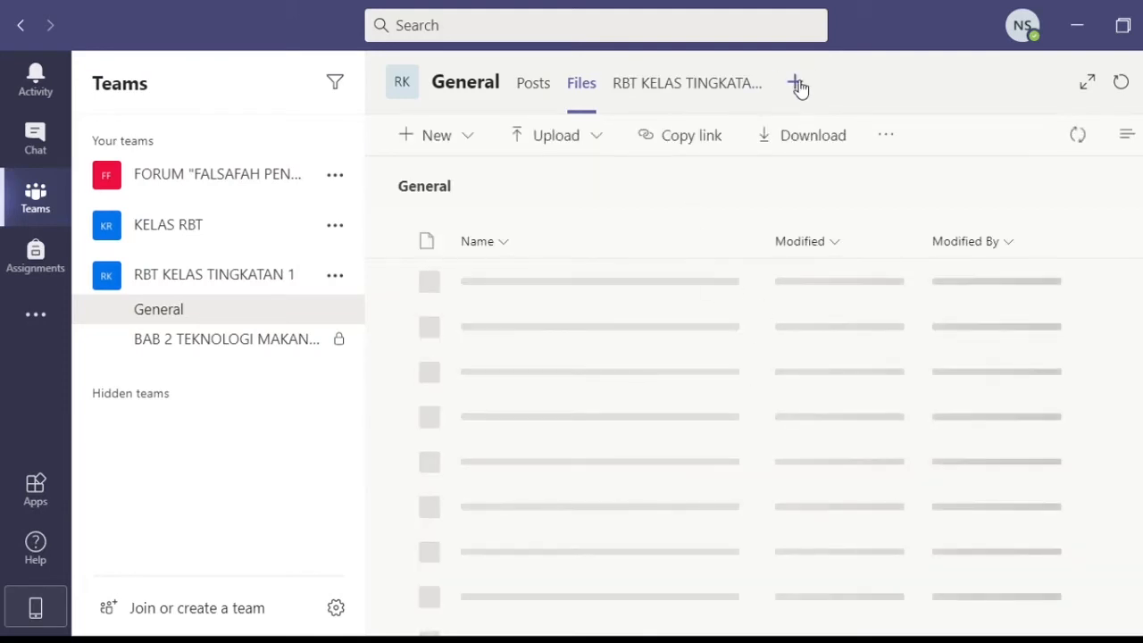
left_click(798, 85)
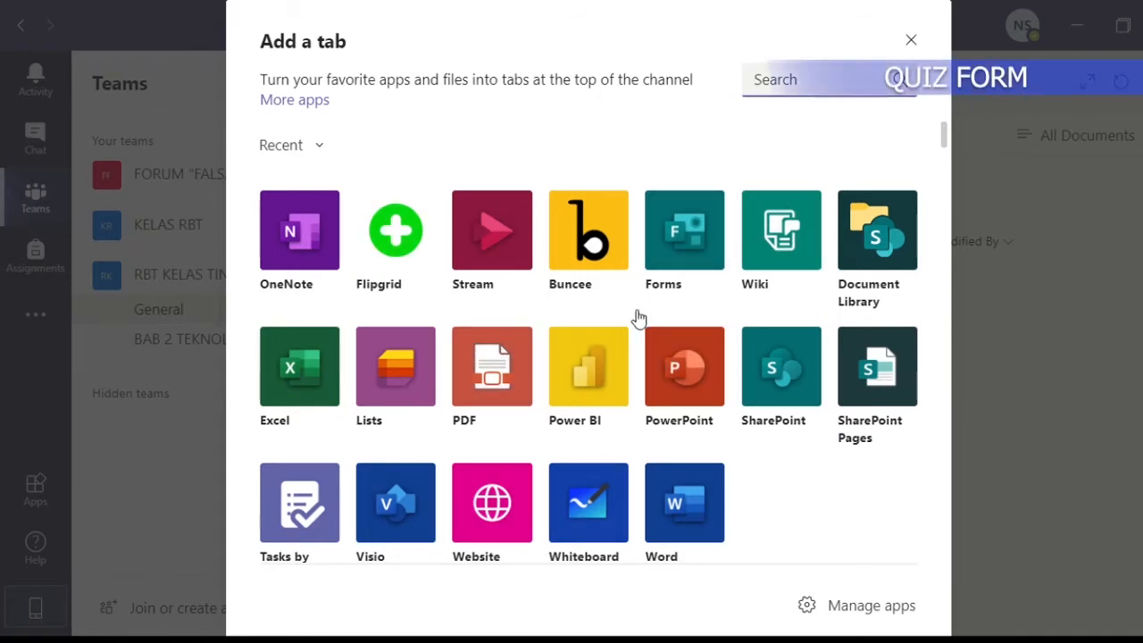
left_click(688, 247)
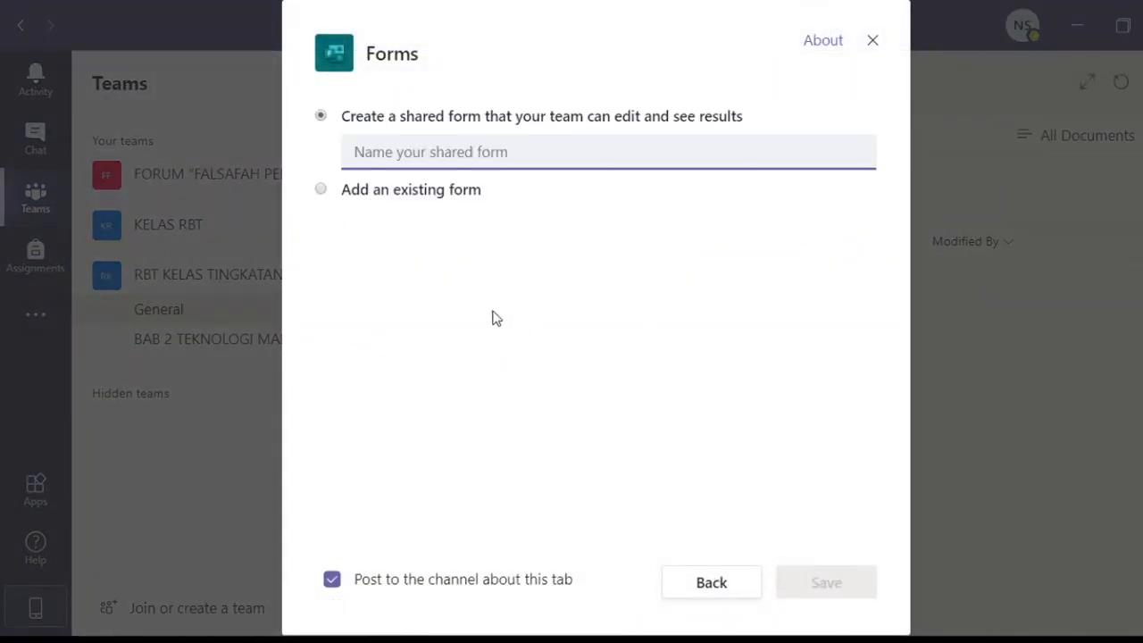
left_click(473, 156)
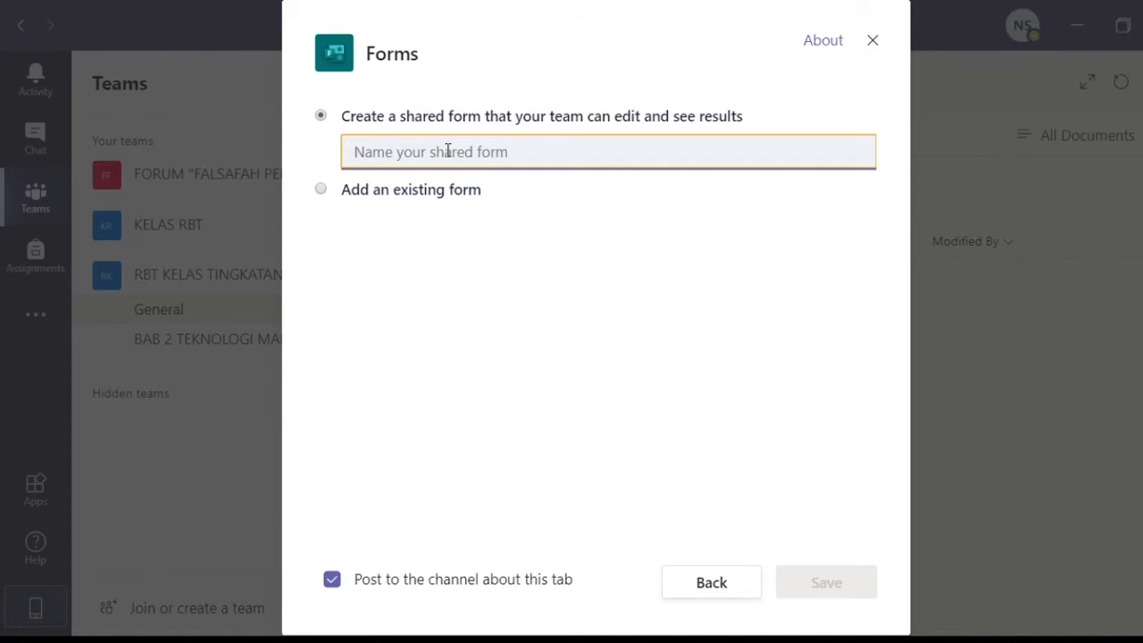
type("s")
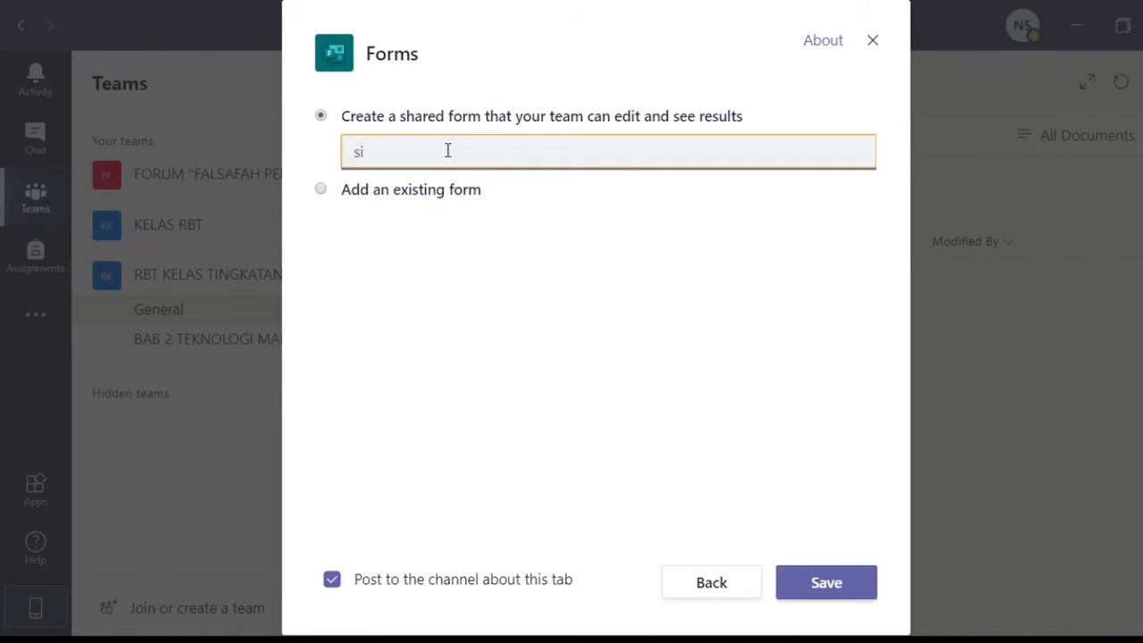
type("i")
key("BackSpace")
key("BackSpace")
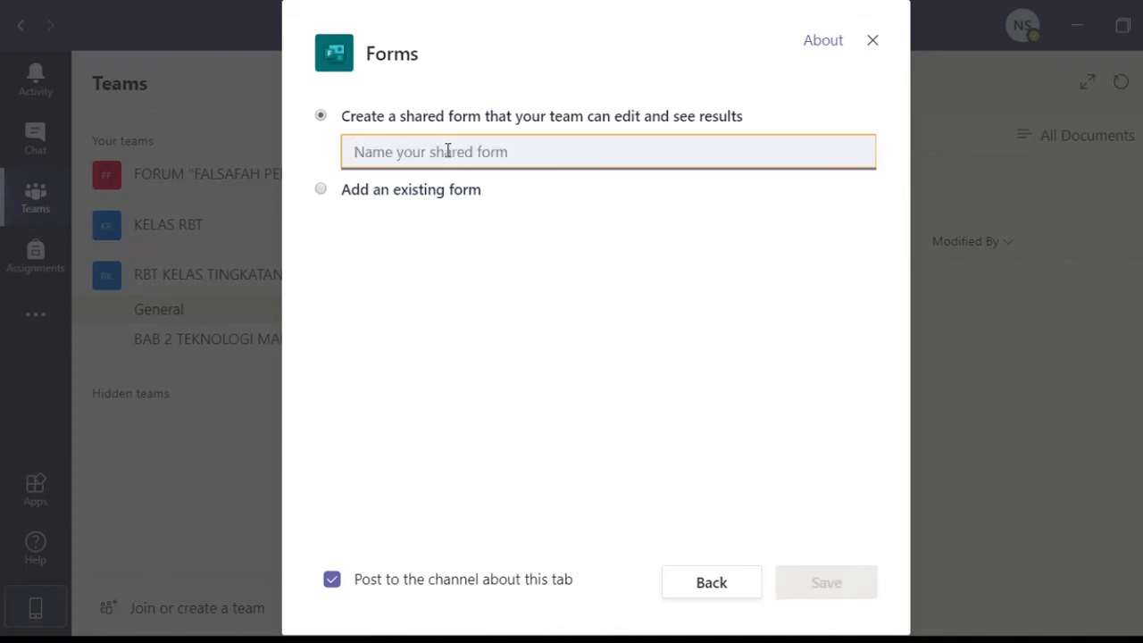
type("l")
key("BackSpace")
type("LATI")
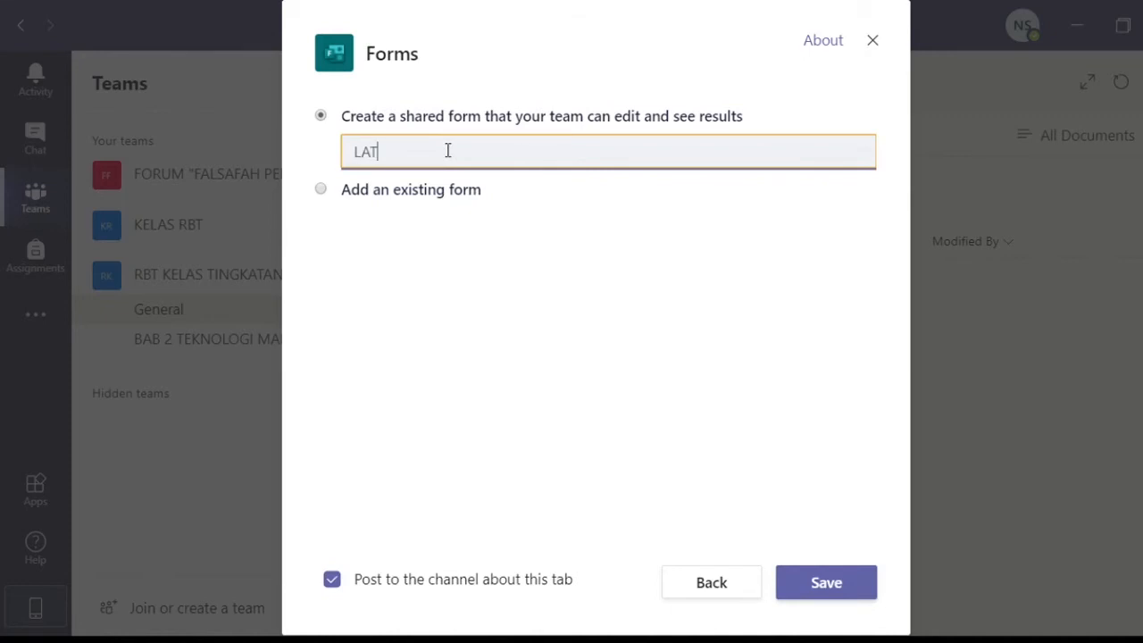
type("HS")
key("BackSpace")
type("AN RBT 1")
left_click(857, 594)
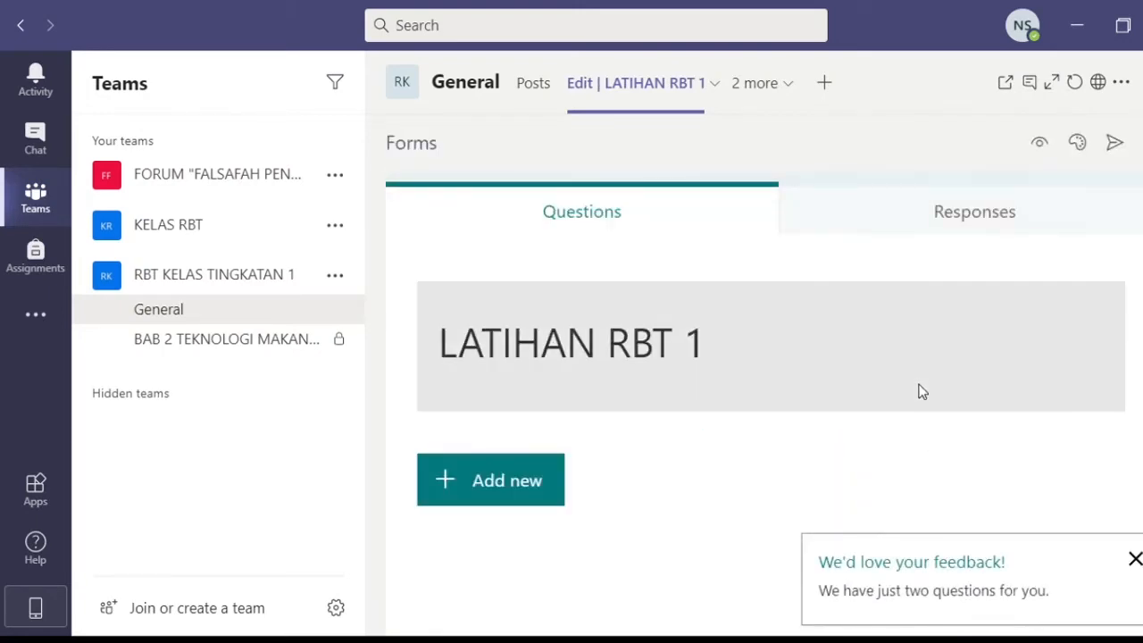
- Dismiss the feedback request and look over the Questions page of the LATIHAN RBT 1 form
left_click(1135, 560)
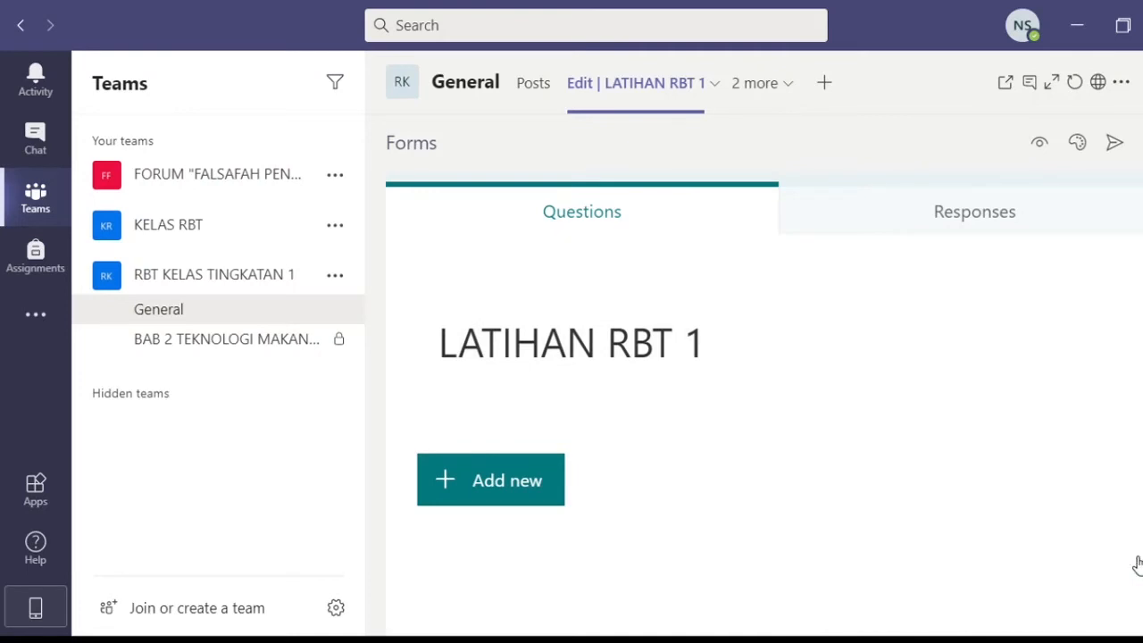
scroll(655, 401, "down", 3)
scroll(653, 403, "up", 3)
scroll(650, 406, "down", 2)
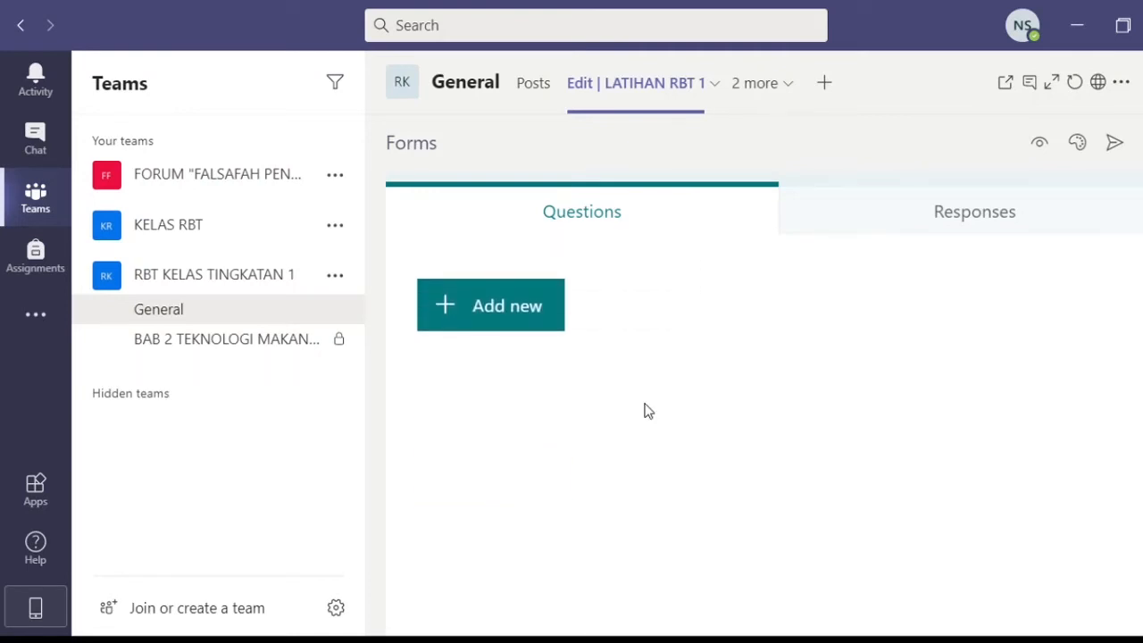
scroll(649, 410, "up", 2)
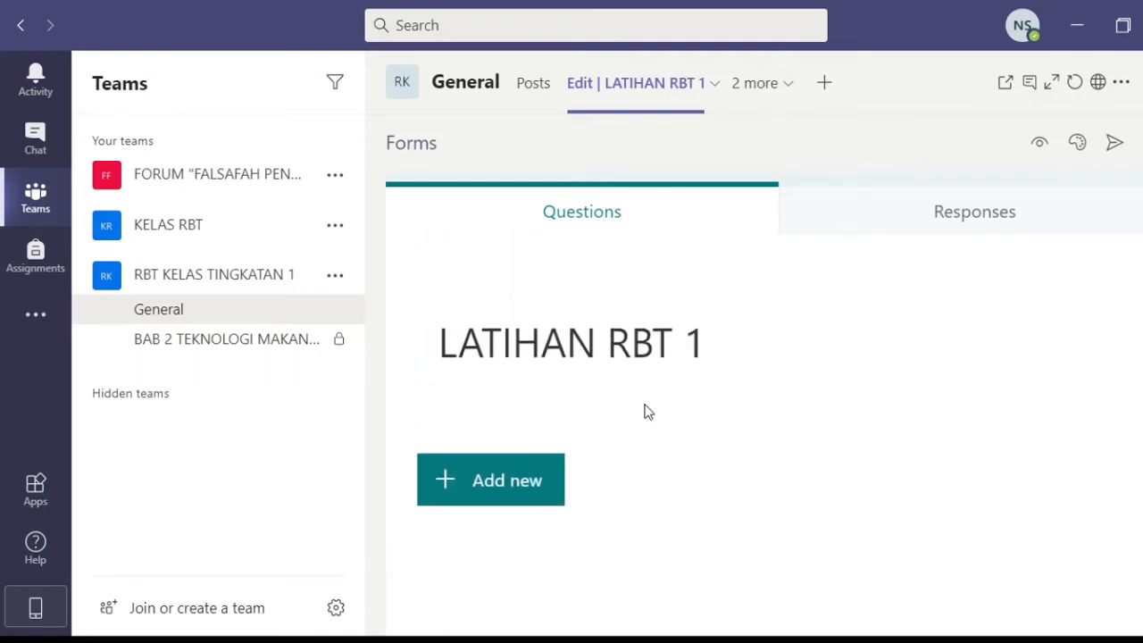
scroll(645, 414, "down", 1)
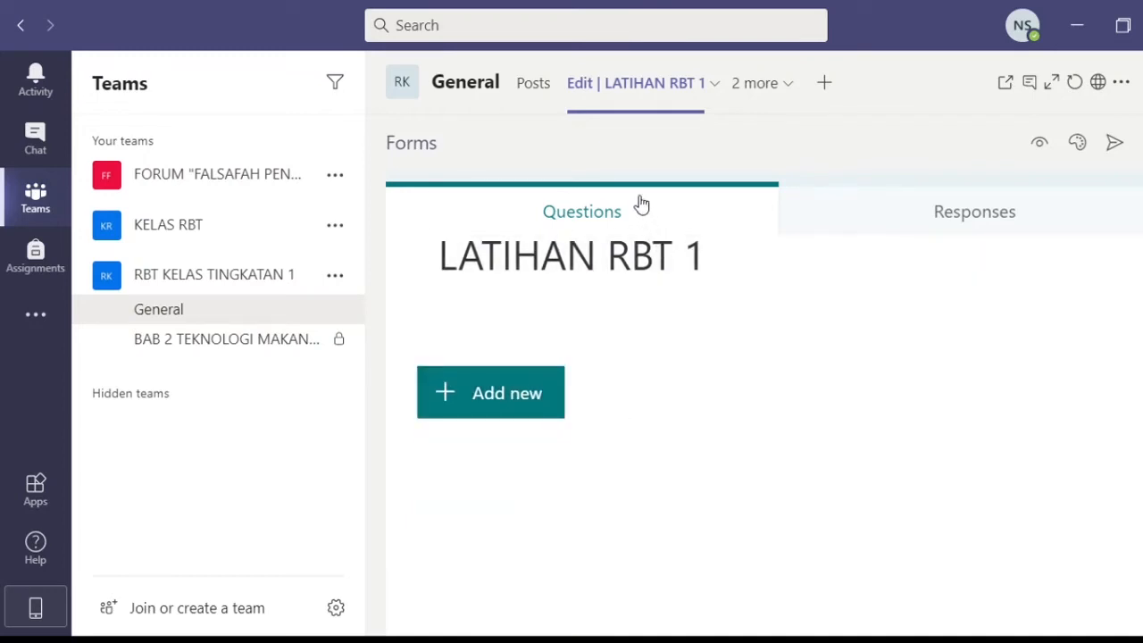
- Look over the Responses page of the LATIHAN RBT 1 form and return to its Questions page
left_click(888, 222)
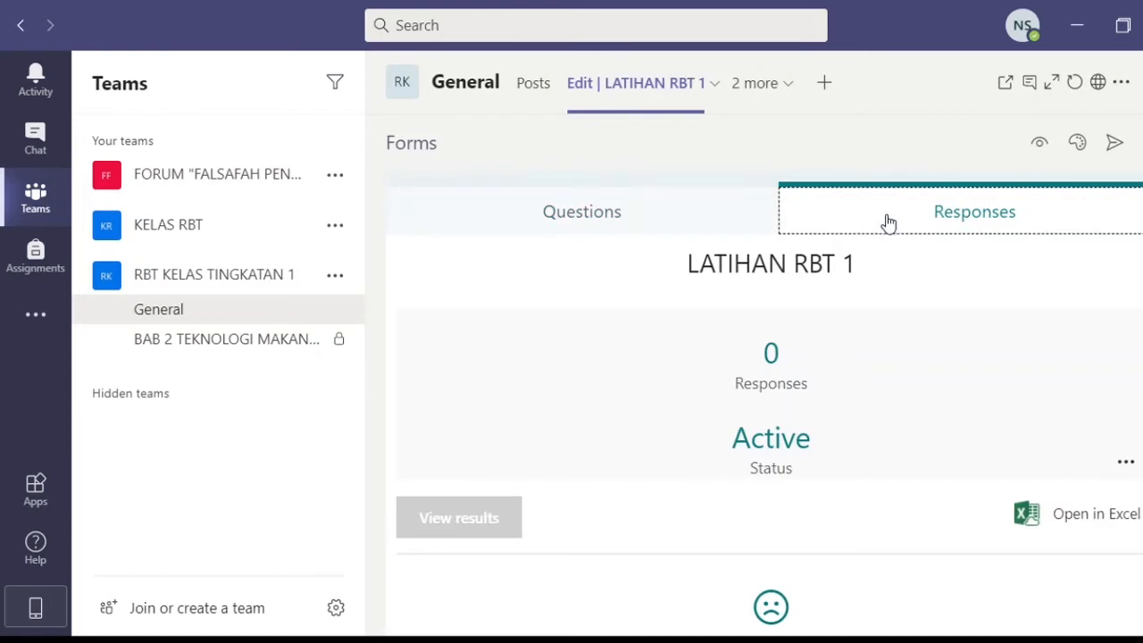
scroll(726, 422, "down", 1)
scroll(726, 421, "down", 2)
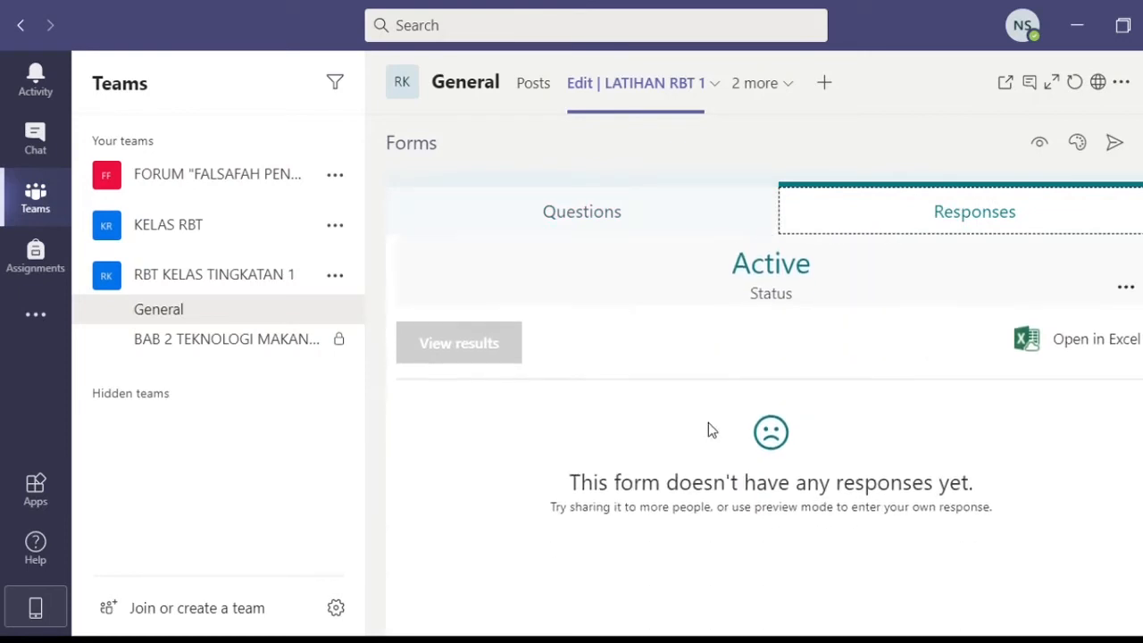
scroll(706, 420, "up", 3)
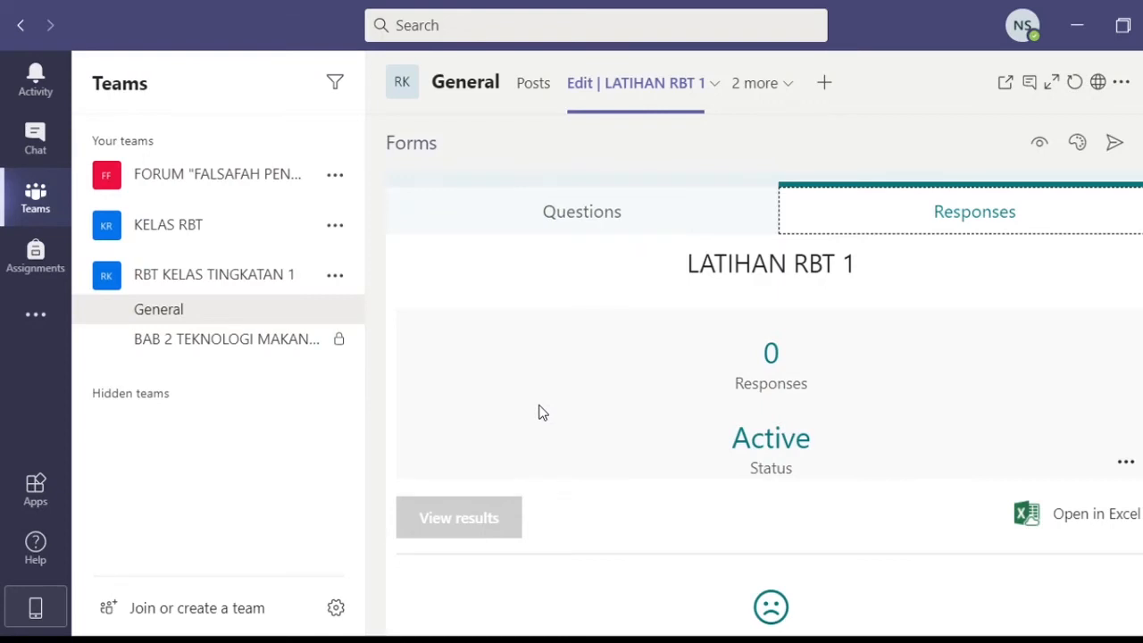
scroll(771, 422, "down", 2)
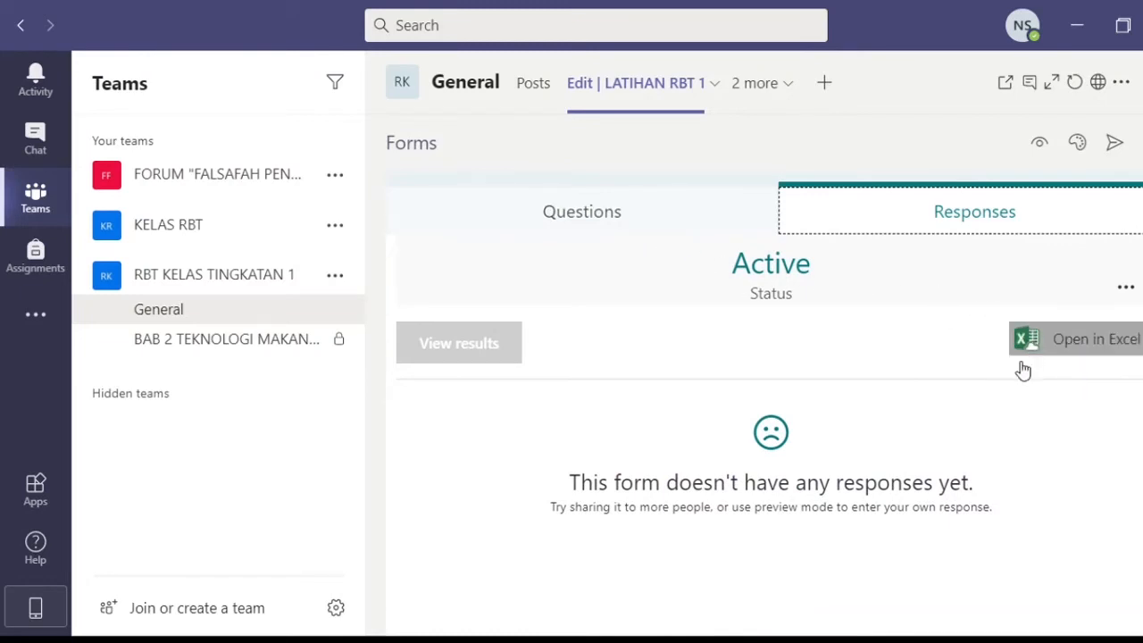
scroll(705, 322, "up", 2)
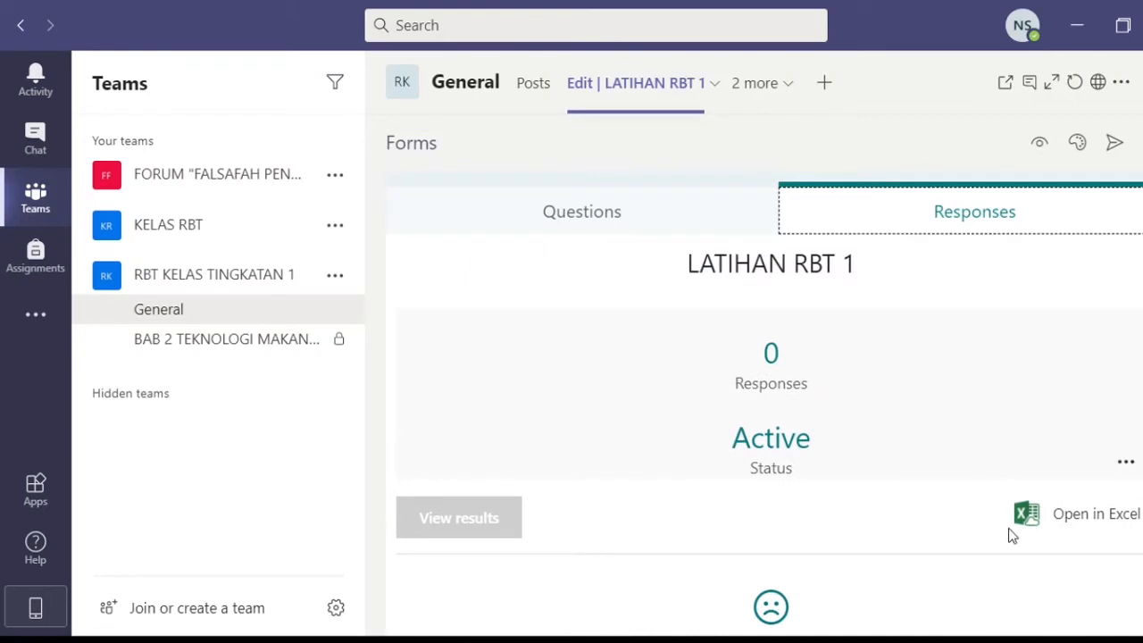
left_click(562, 229)
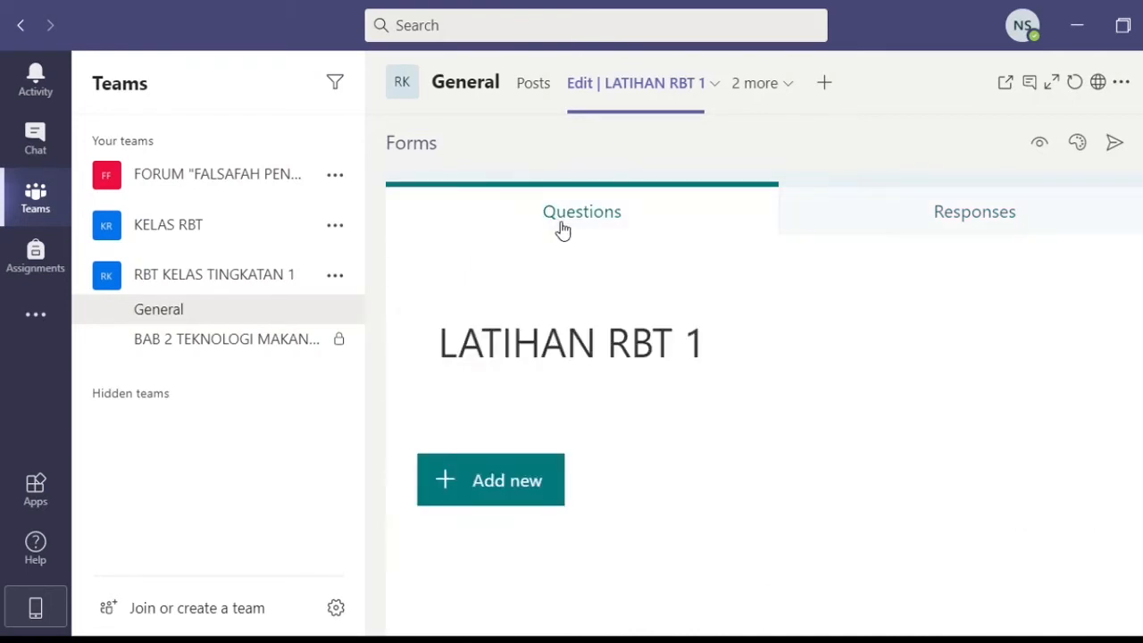
- Add a text question to the LATIHAN RBT 1 form
left_click(528, 496)
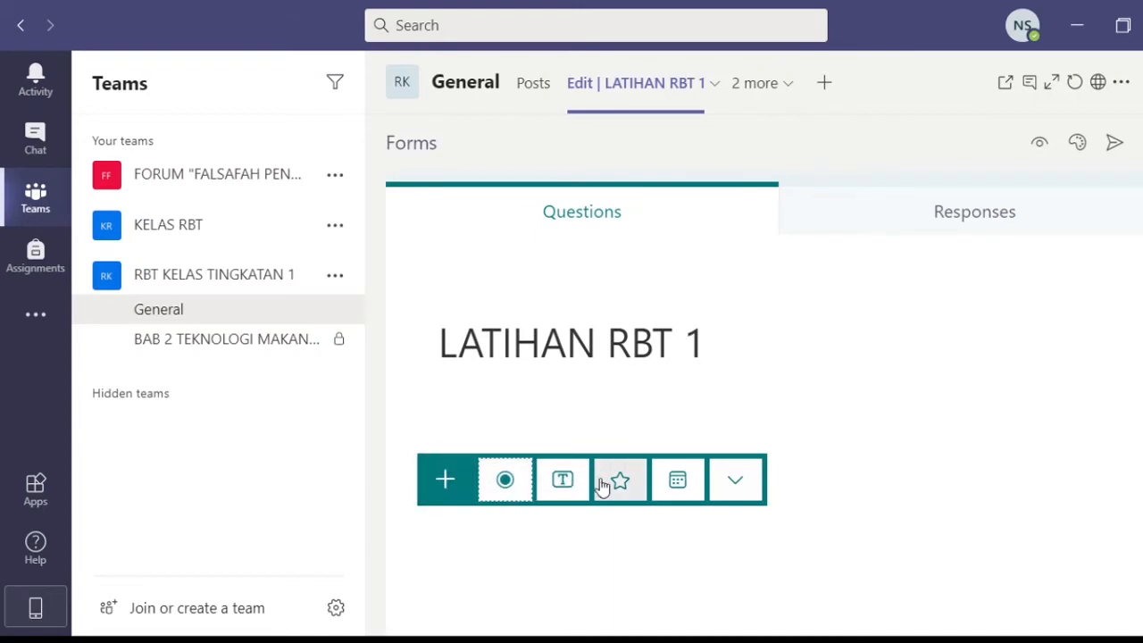
left_click(445, 487)
left_click(444, 487)
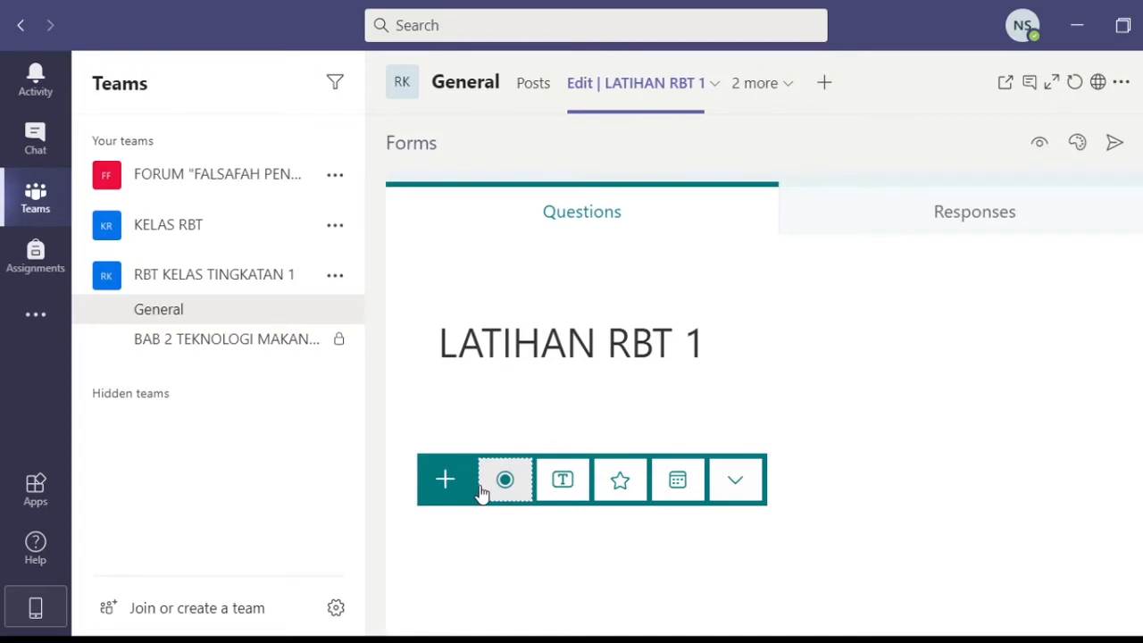
left_click(556, 488)
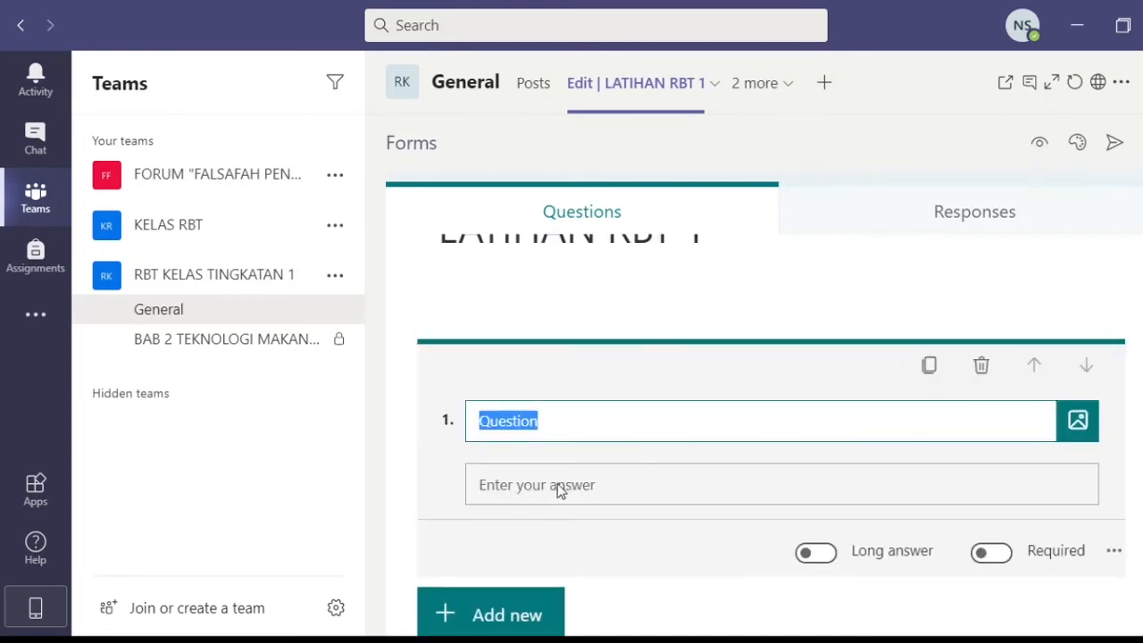
- Replace the default title of question 1 with "Berikan jenis bahan dalam reka bentuk fesyen"
key("BackSpace")
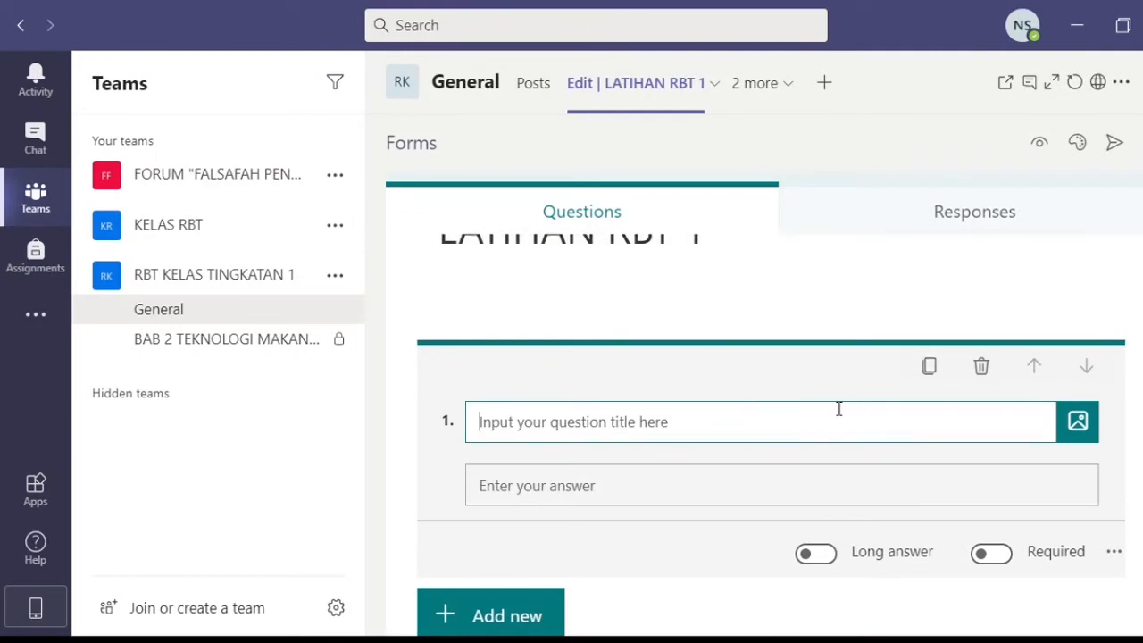
scroll(836, 408, "up", 2)
scroll(839, 416, "down", 3)
scroll(840, 417, "up", 2)
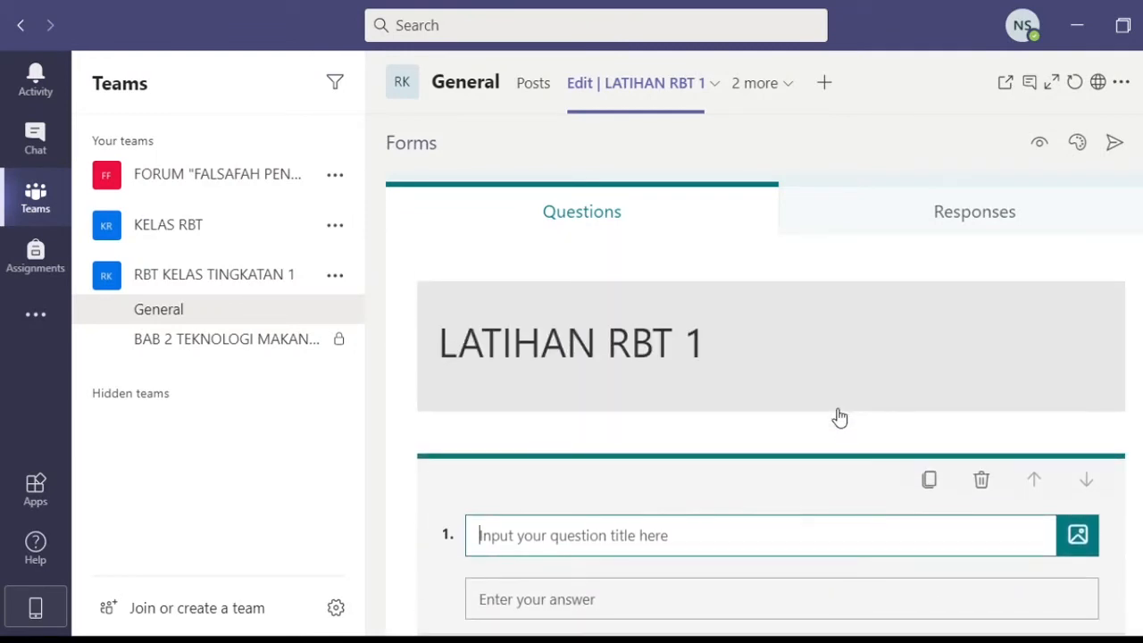
scroll(839, 417, "down", 1)
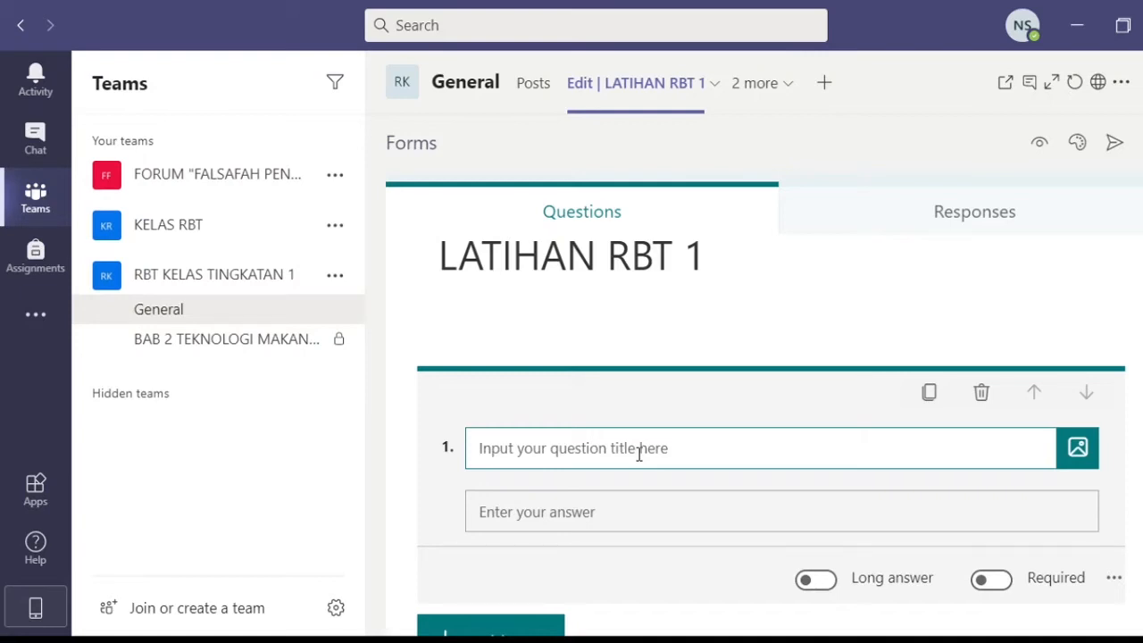
type("J")
key("BackSpace")
type("Beri")
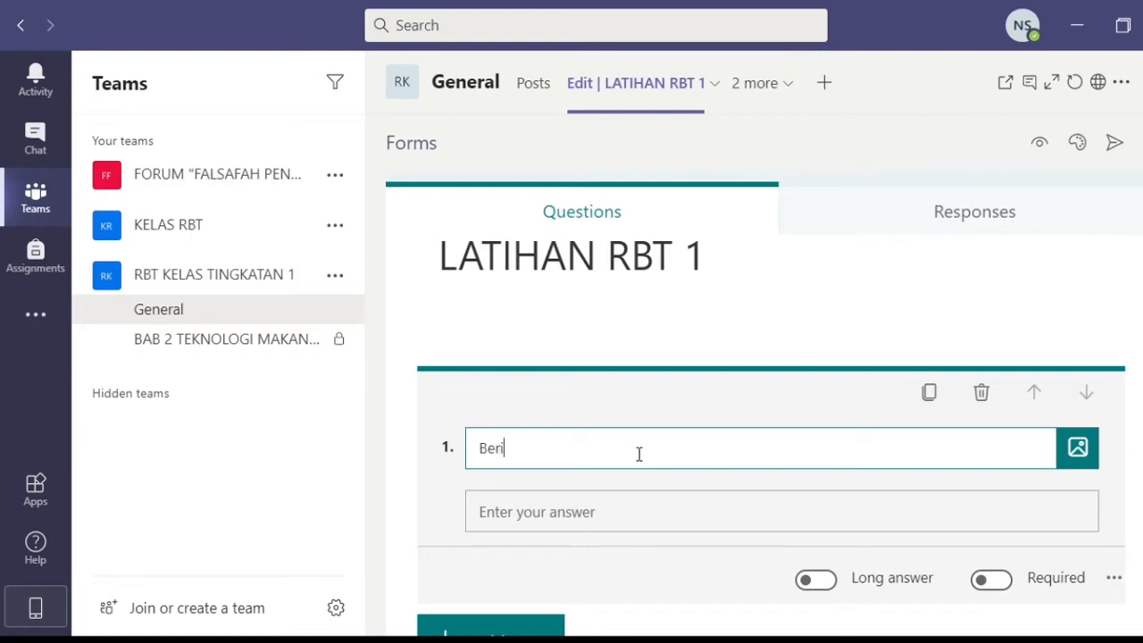
type("kan jenis baha")
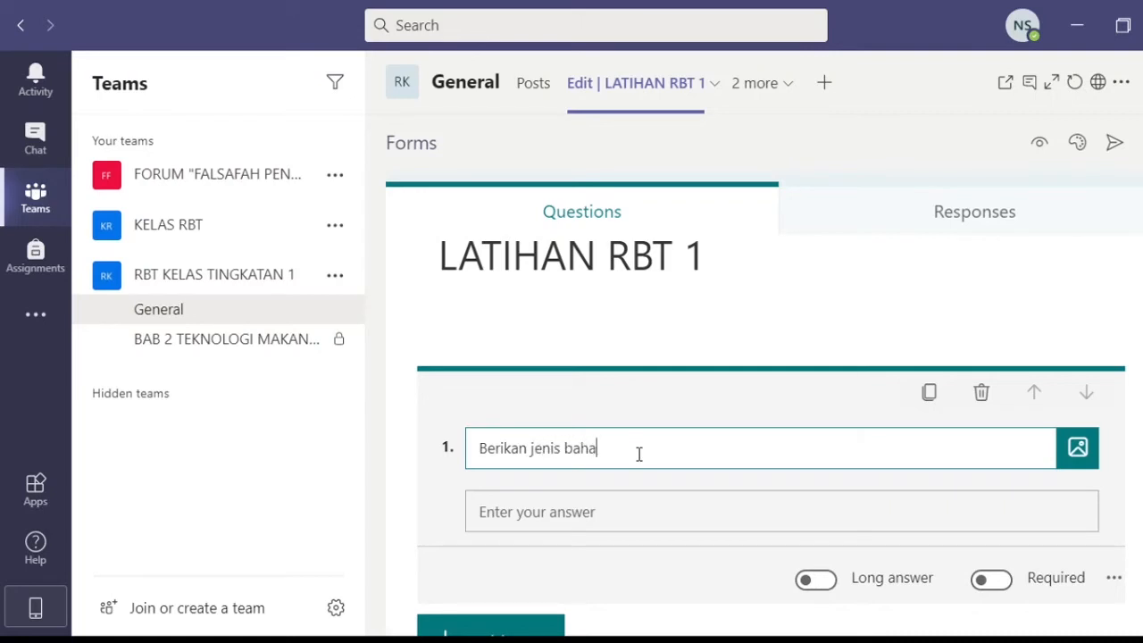
type("n dalam reka bentuk fesye")
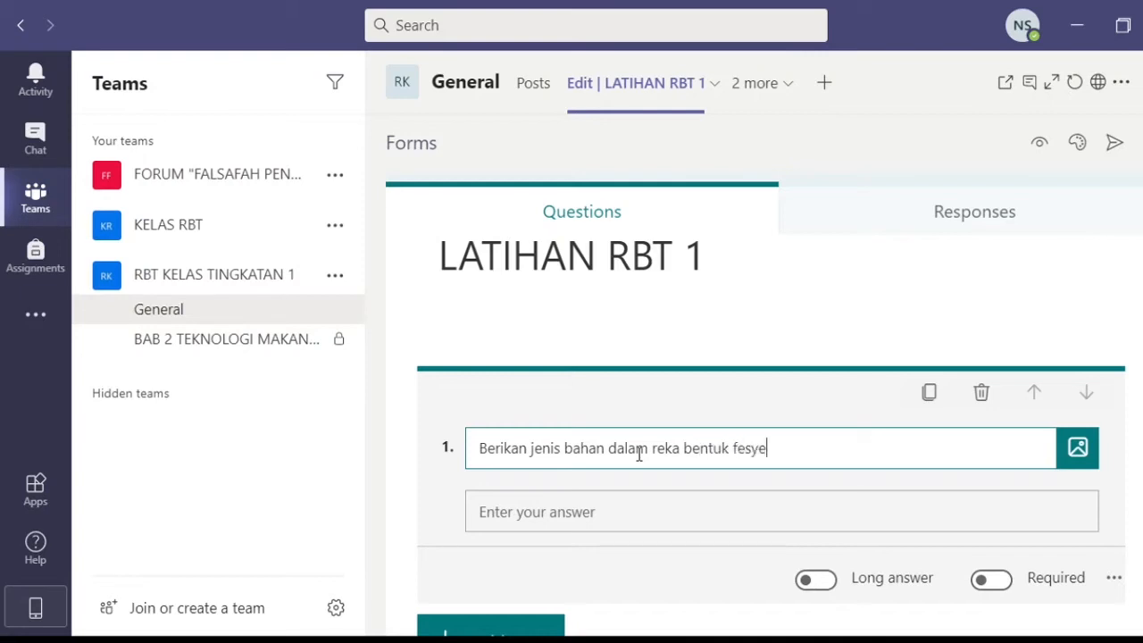
type("n")
- Open the image insertion options for question 1
left_click(1078, 448)
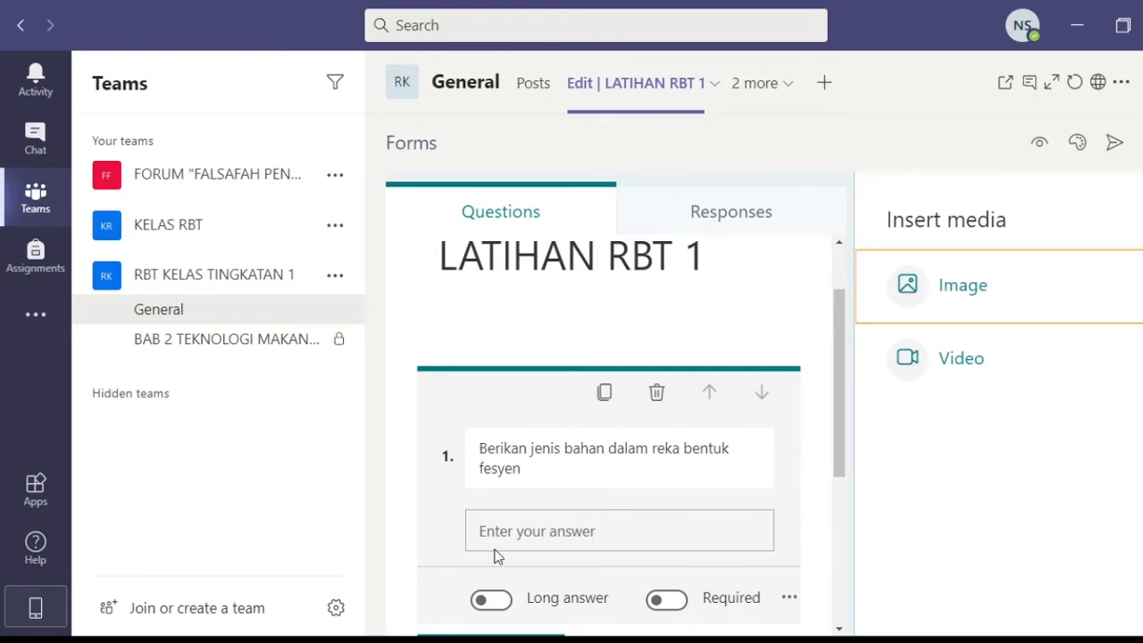
left_click(492, 478)
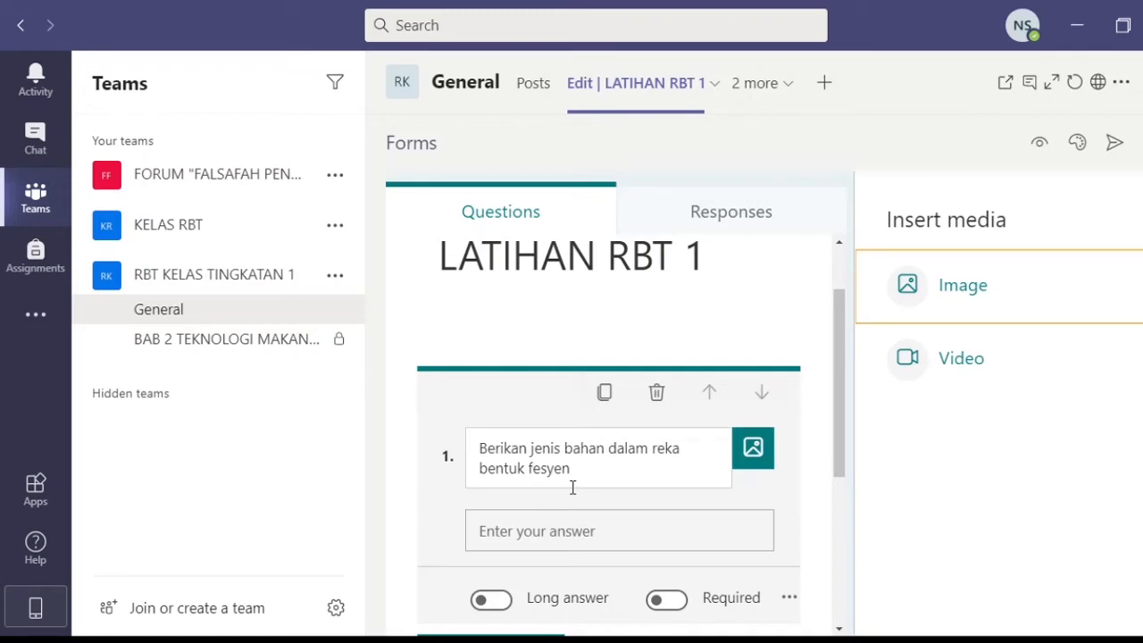
left_click(607, 508)
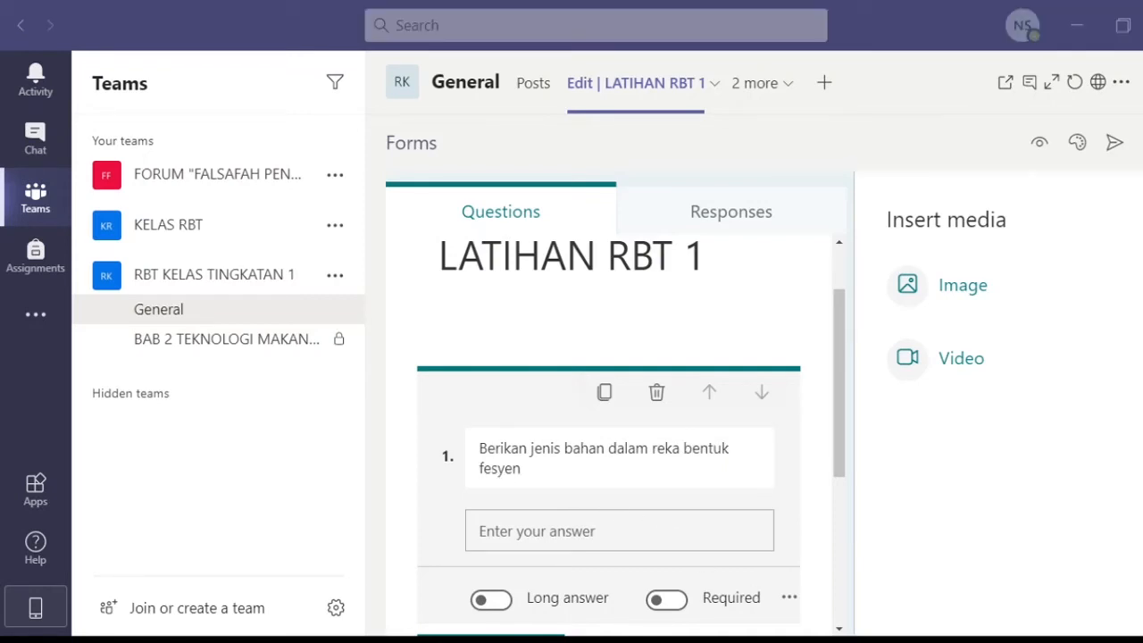
left_click(905, 507)
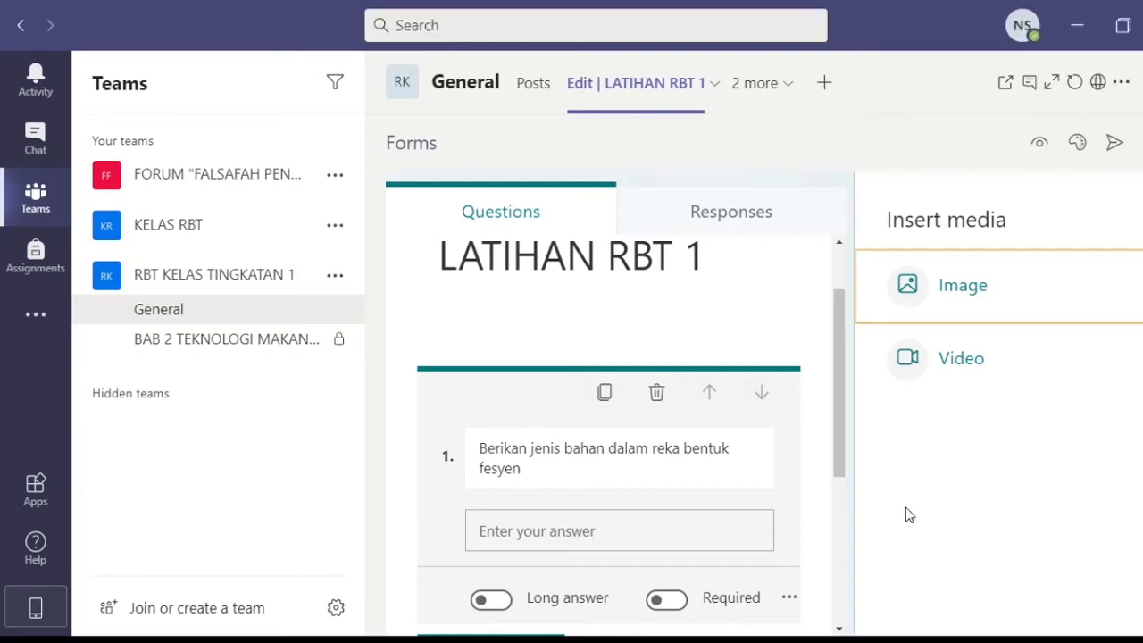
left_click(960, 308)
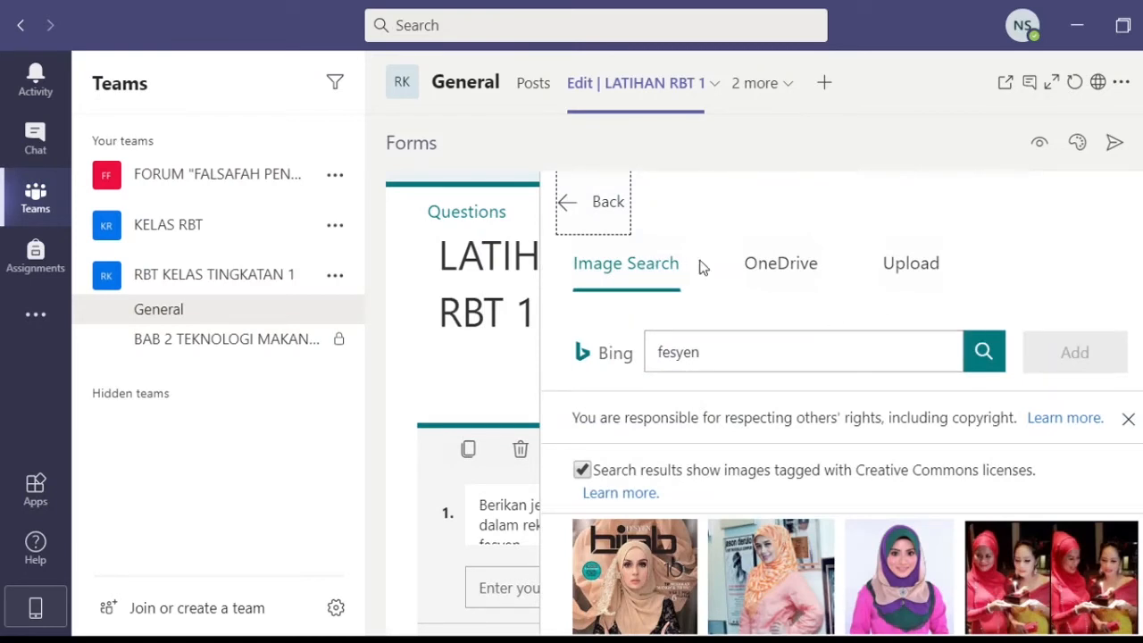
- Look at the OneDrive, Upload and Image Search sources offered for the question's image
left_click(757, 278)
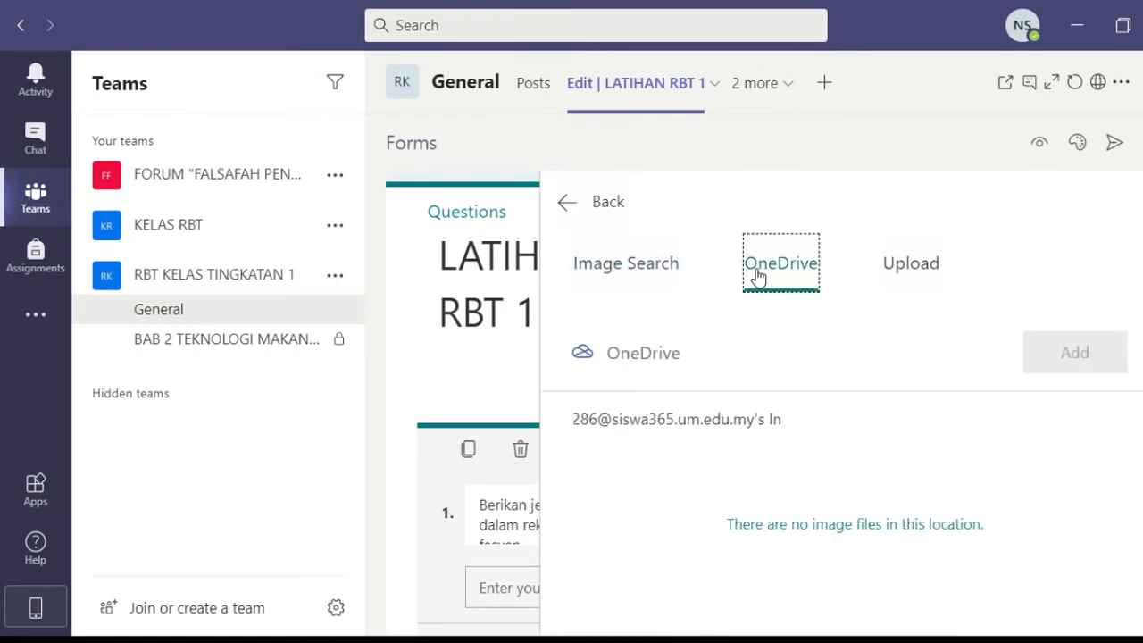
left_click(906, 273)
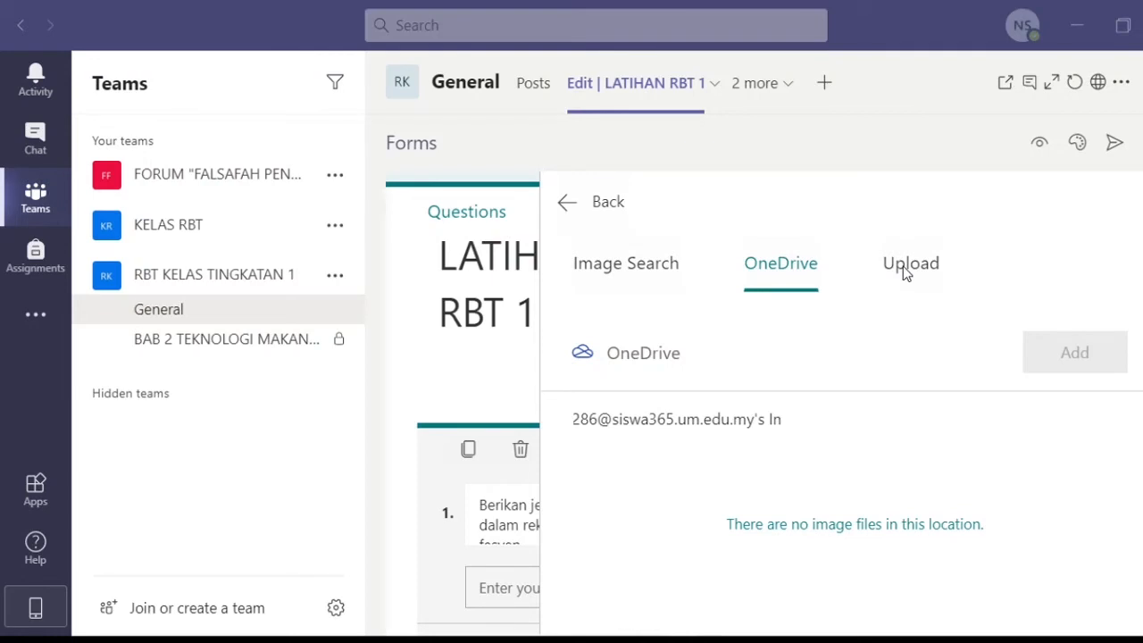
left_click(537, 398)
left_click(656, 265)
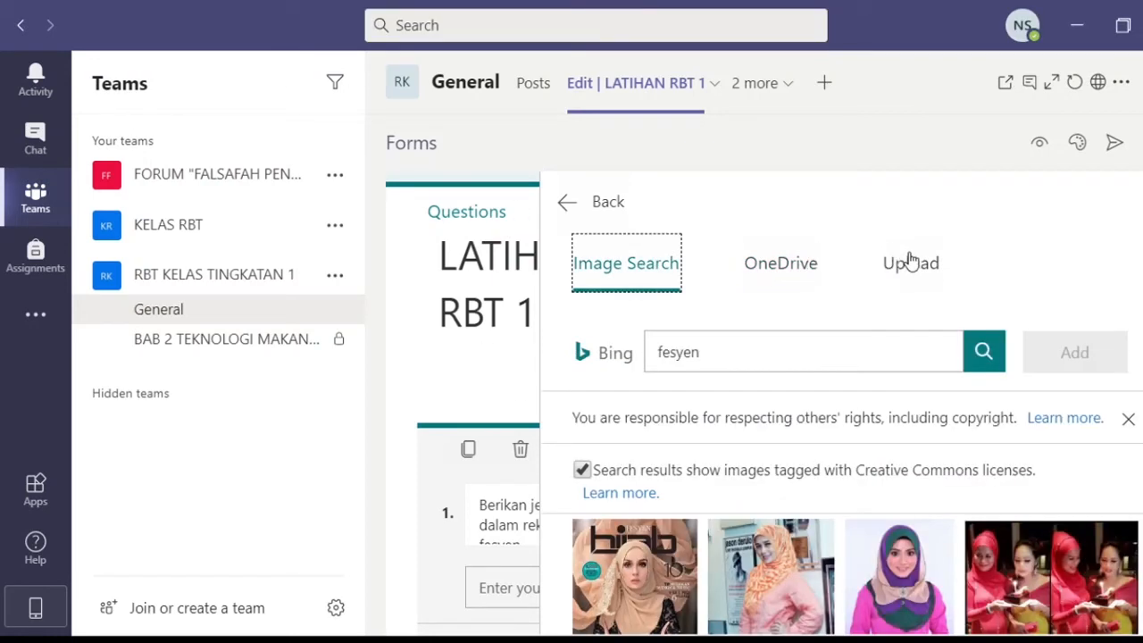
left_click(909, 261)
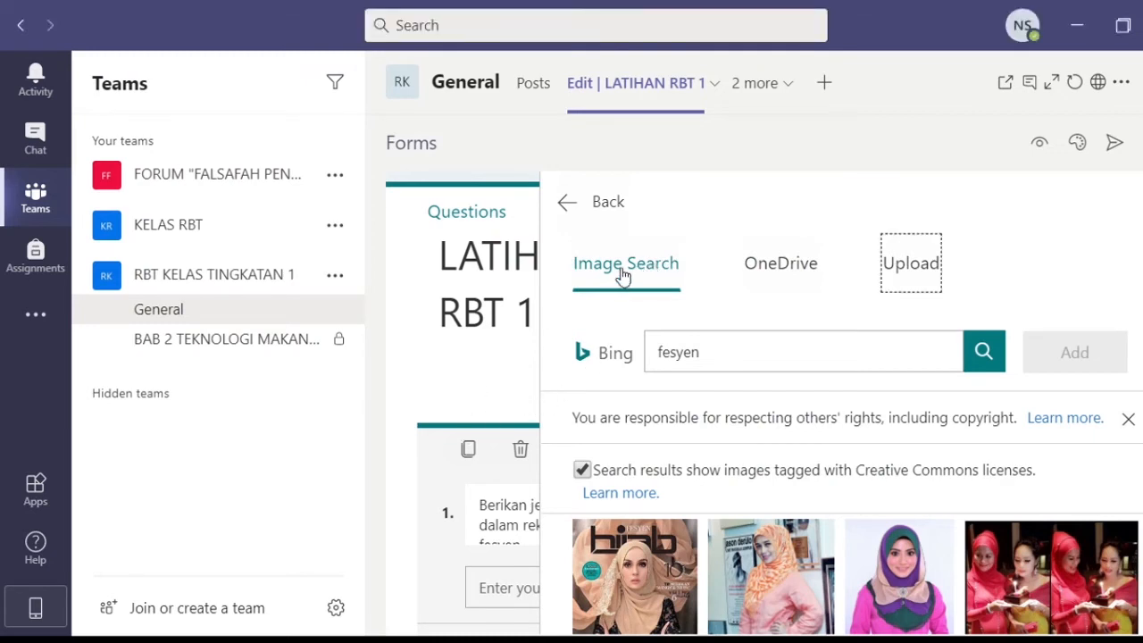
- Search Bing images for "fesyen" and add the group photo of women in white dresses and purple headscarves to question 1
left_click(691, 351)
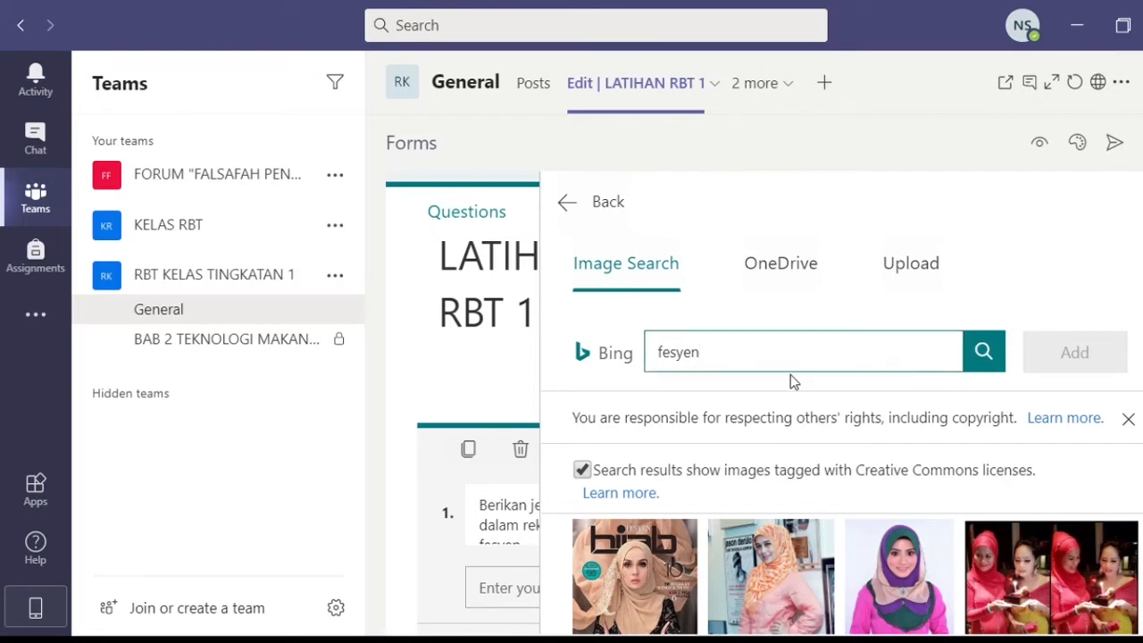
key("BackSpace")
key("ctrl+a")
key("BackSpace")
type("fesyen")
left_click(985, 350)
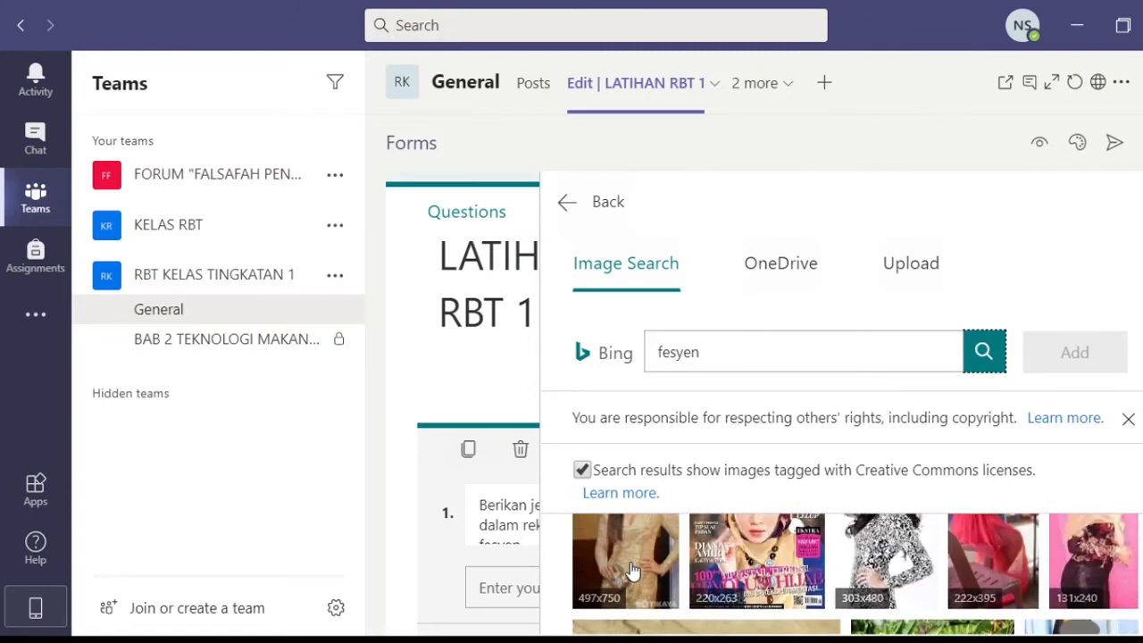
scroll(631, 570, "down", 2)
scroll(630, 569, "down", 2)
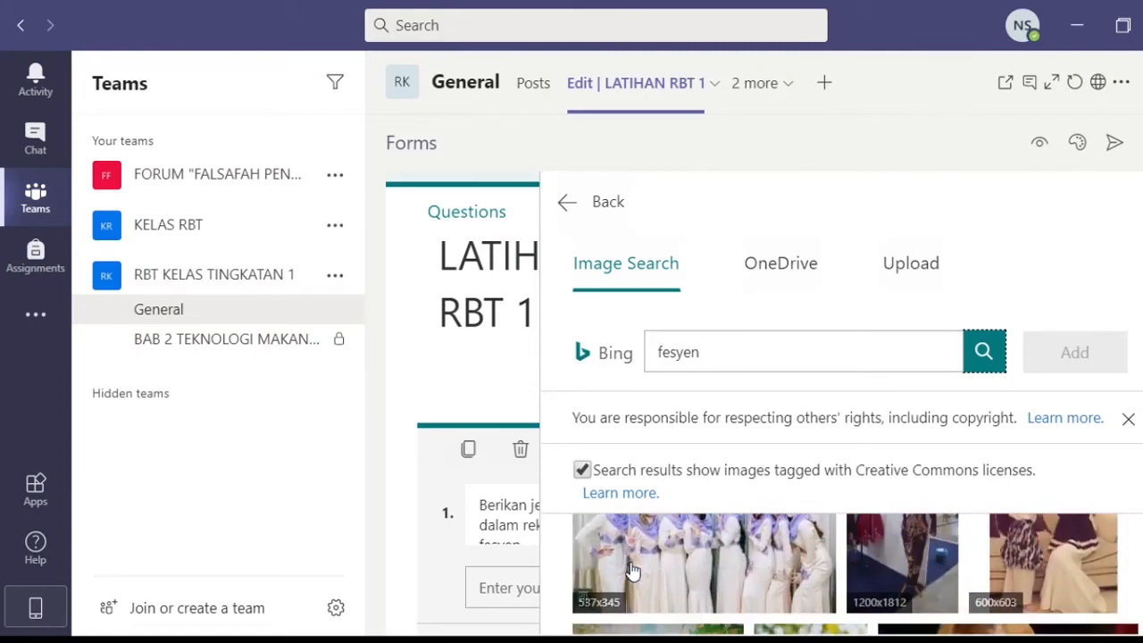
left_click(630, 569)
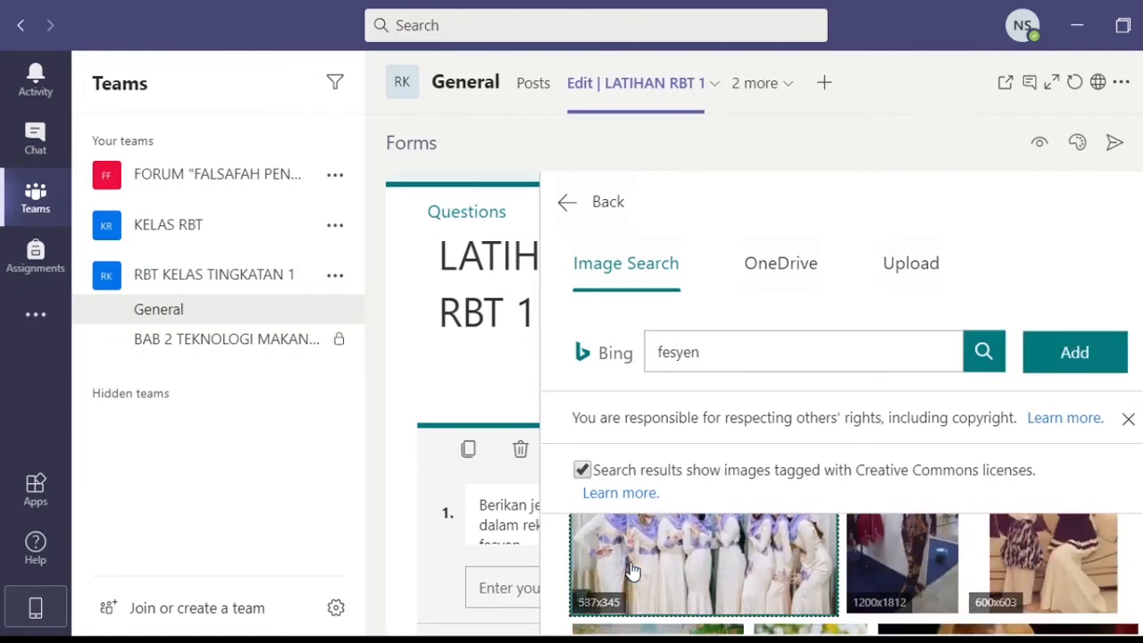
left_click(1075, 353)
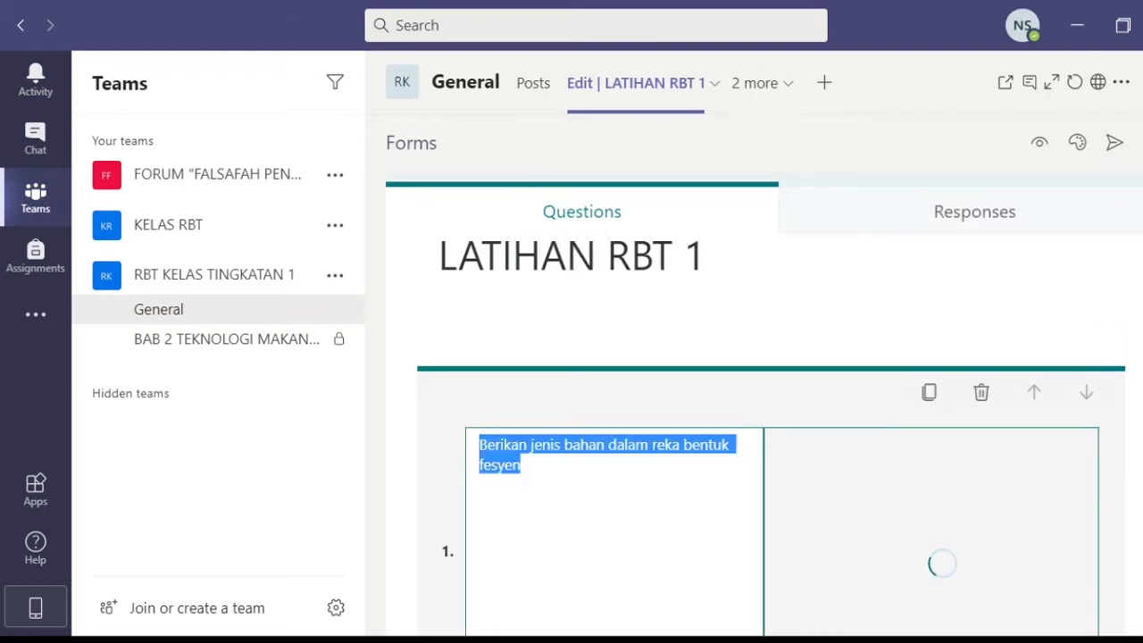
left_click_drag(1140, 361, 1140, 395)
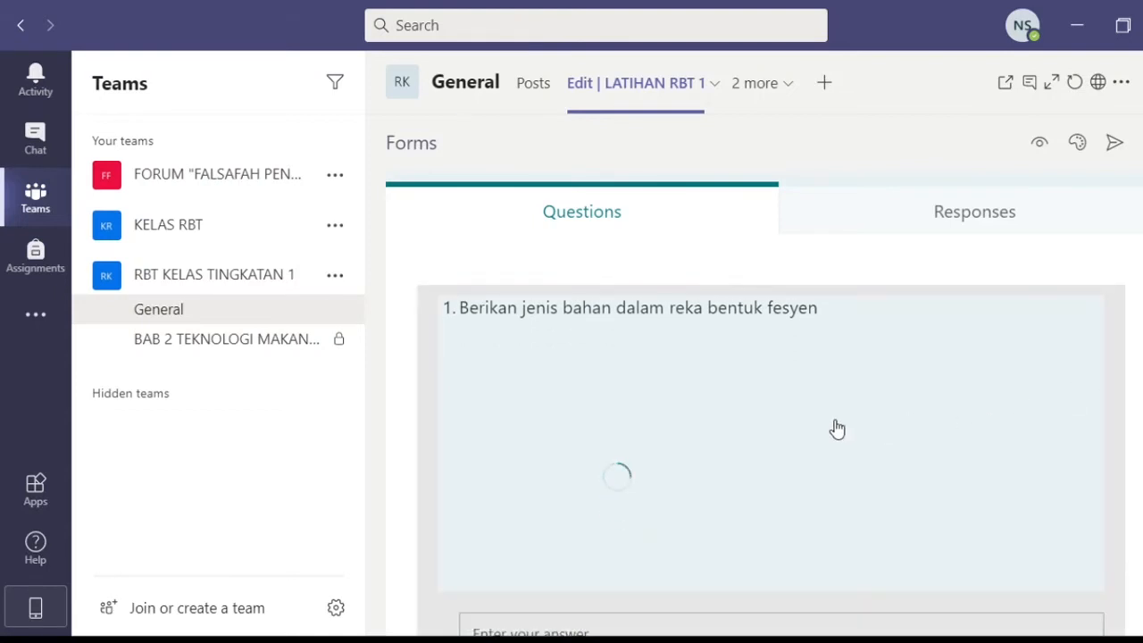
left_click(778, 422)
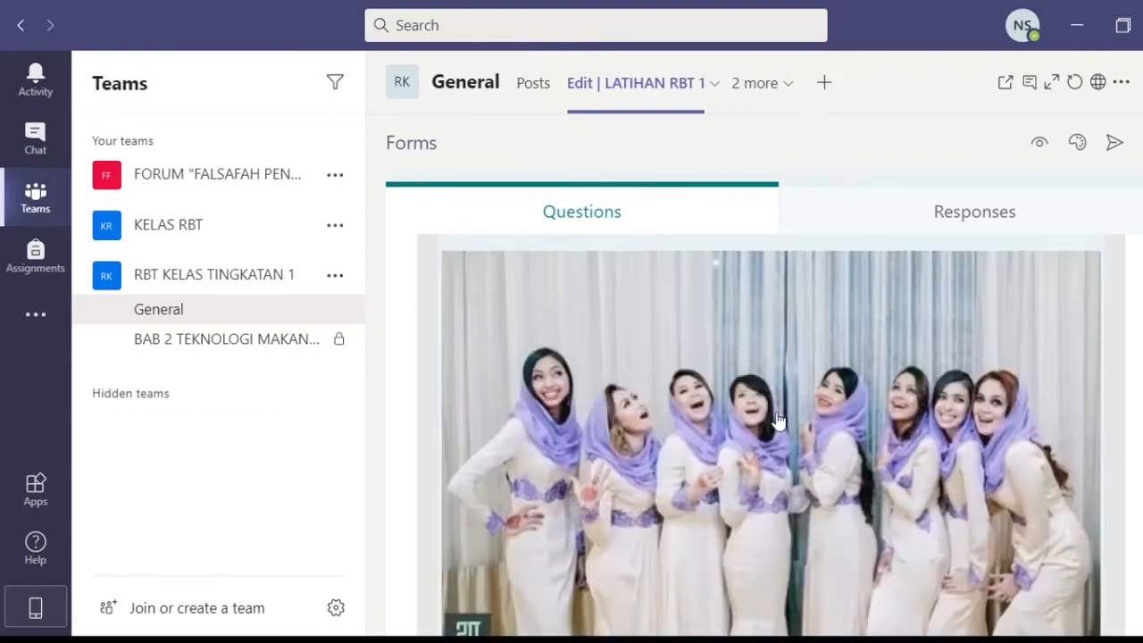
- Look over question 1 with its inserted photo and answer field
scroll(779, 421, "down", 1)
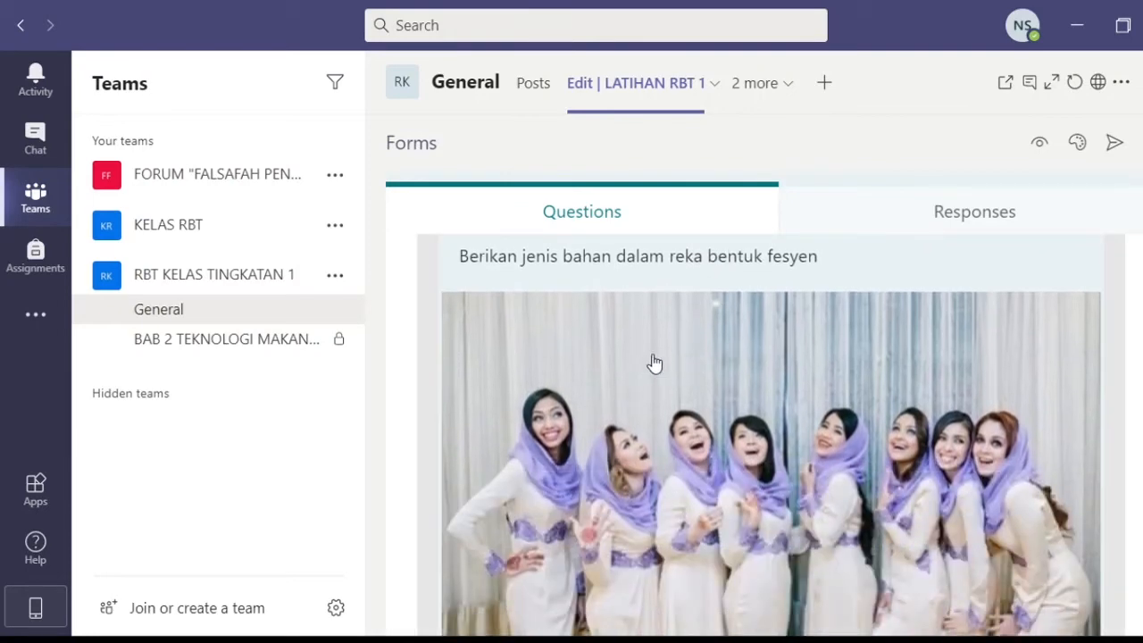
scroll(741, 334, "down", 5)
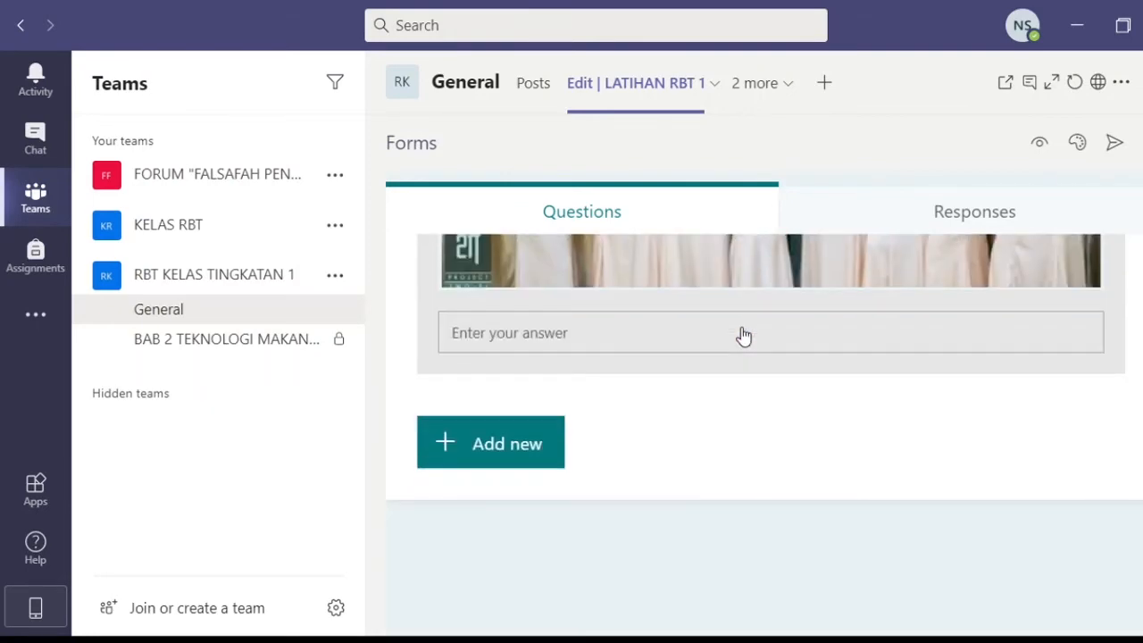
scroll(603, 339, "up", 3)
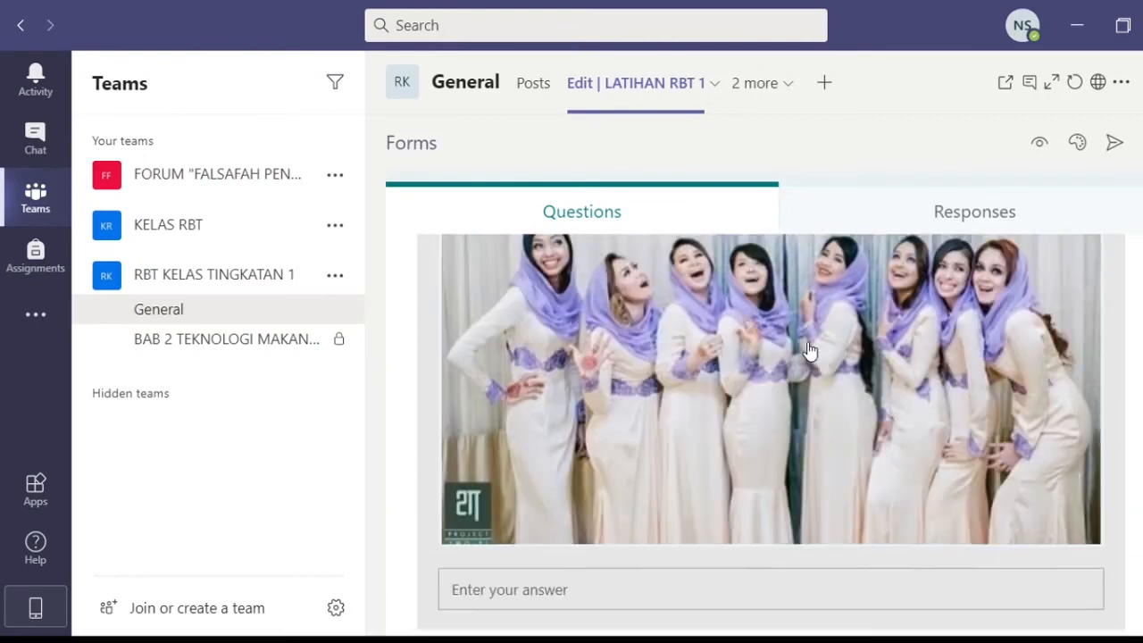
scroll(783, 366, "down", 2)
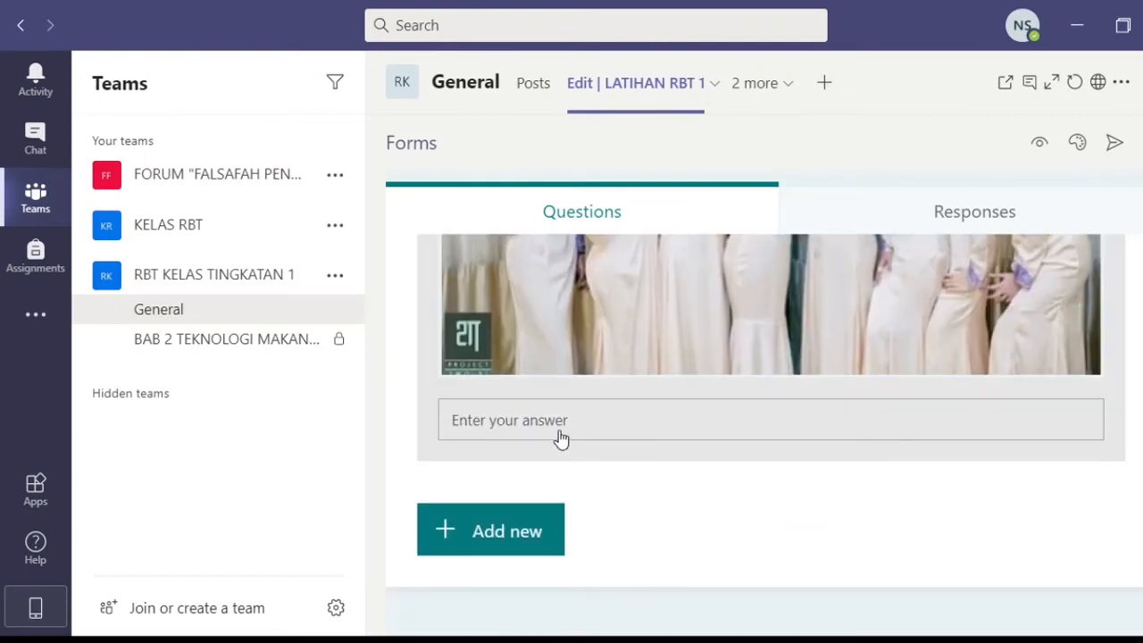
- Make question 1 required and check its additional options for subtitle, restrictions and branching
left_click(562, 429)
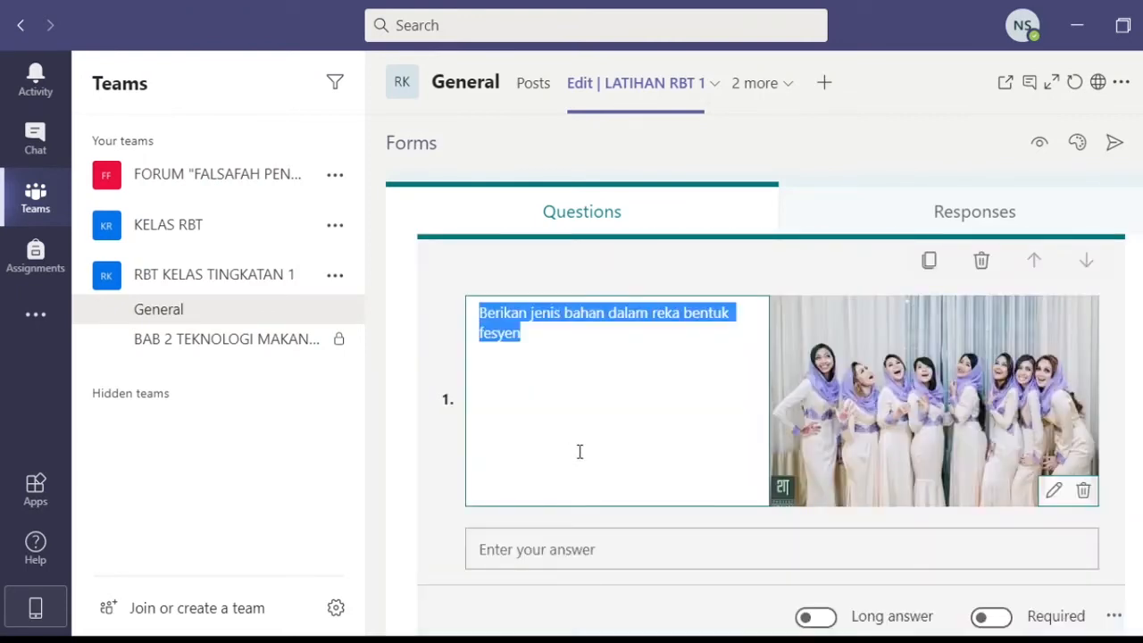
scroll(589, 464, "down", 2)
left_click(604, 373)
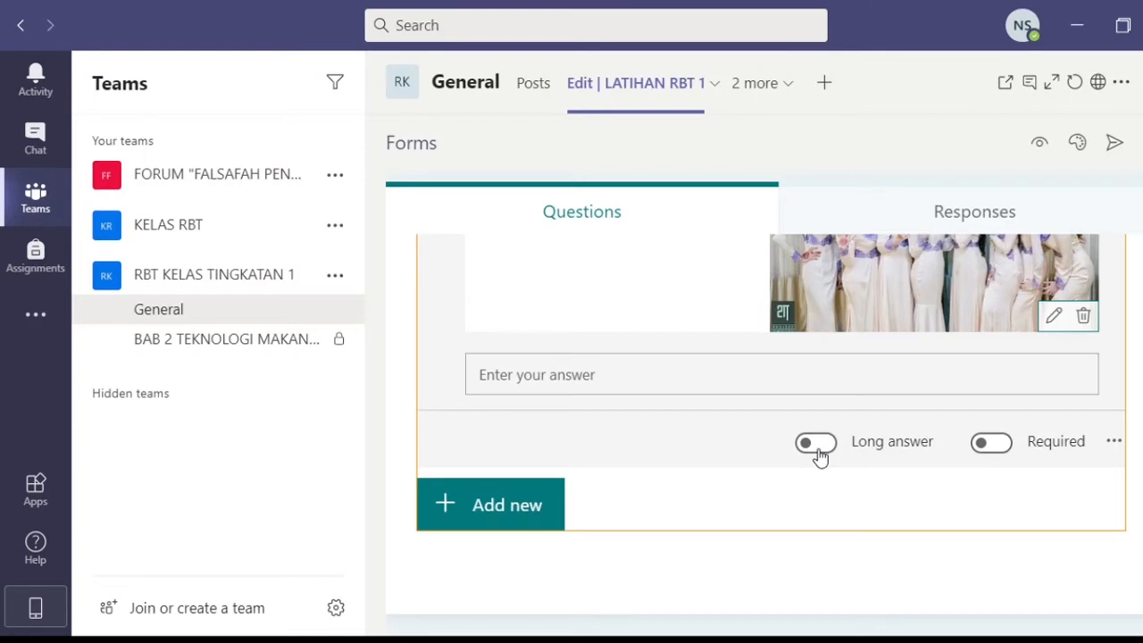
left_click(993, 443)
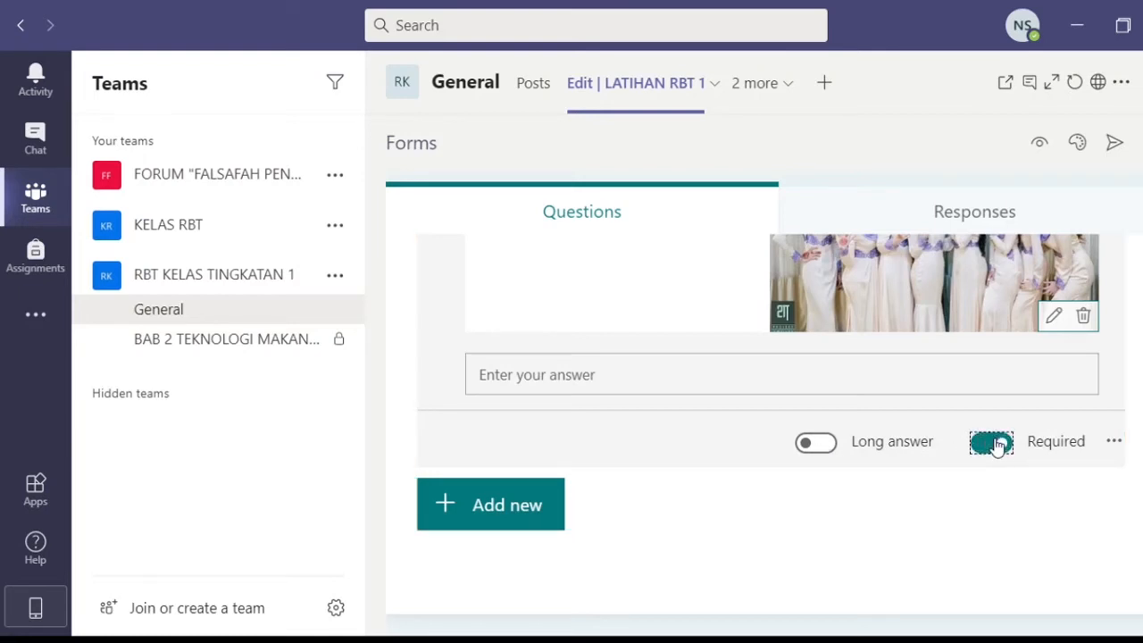
left_click(1114, 442)
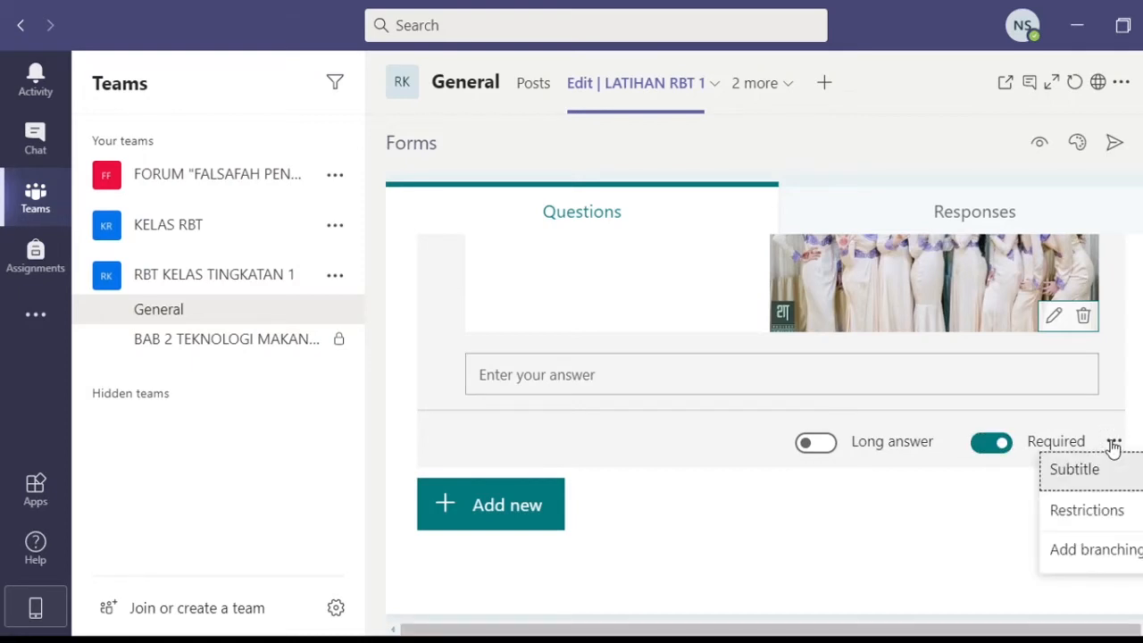
left_click(1026, 475)
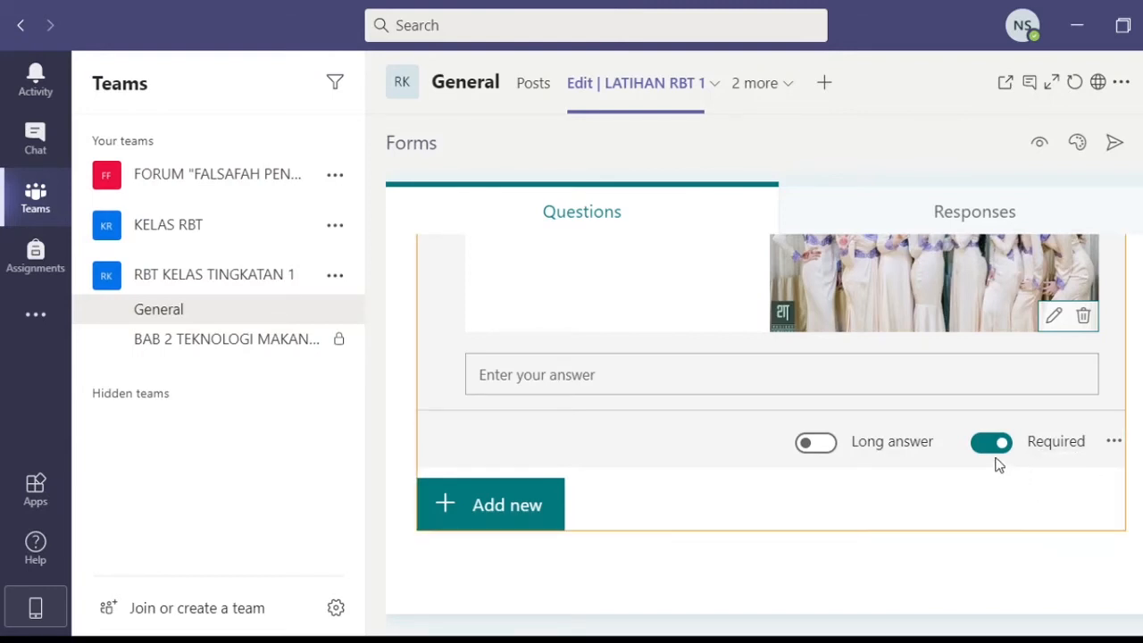
- Review question 1 of the quiz, including its text, photo, answer field and answer settings
scroll(998, 462, "up", 2)
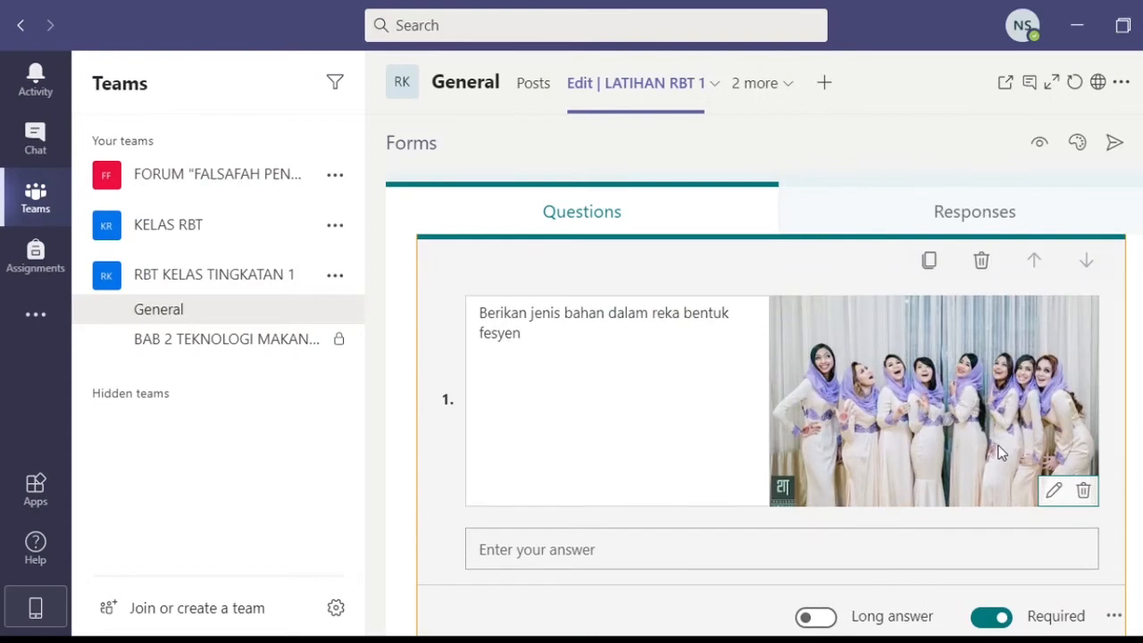
scroll(681, 459, "up", 2)
scroll(679, 463, "down", 3)
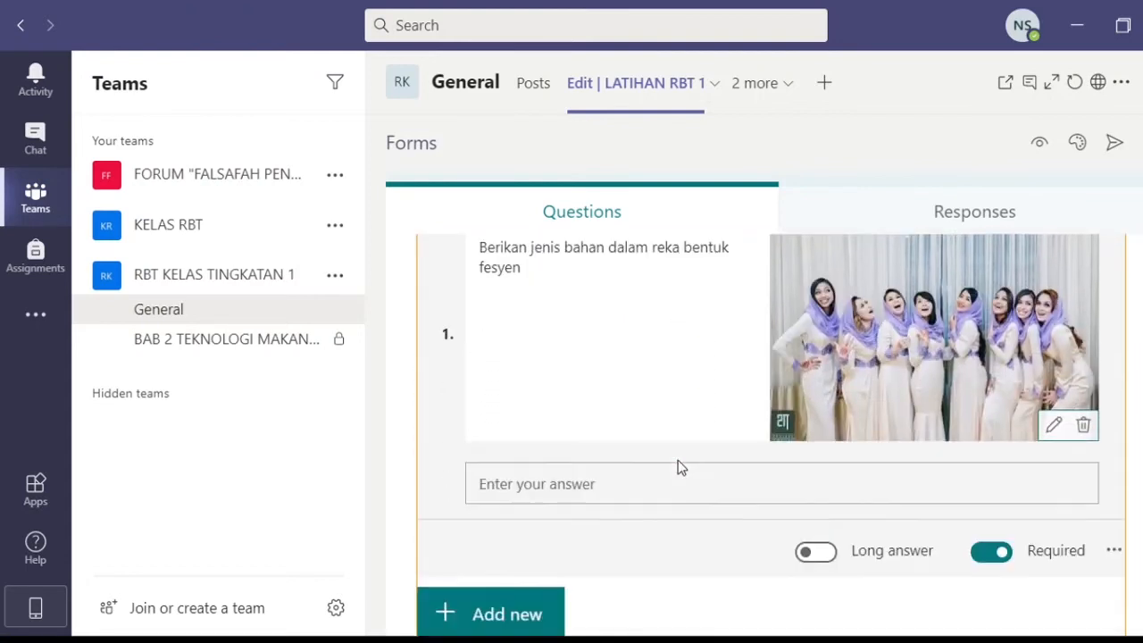
scroll(677, 466, "down", 1)
scroll(678, 461, "down", 1)
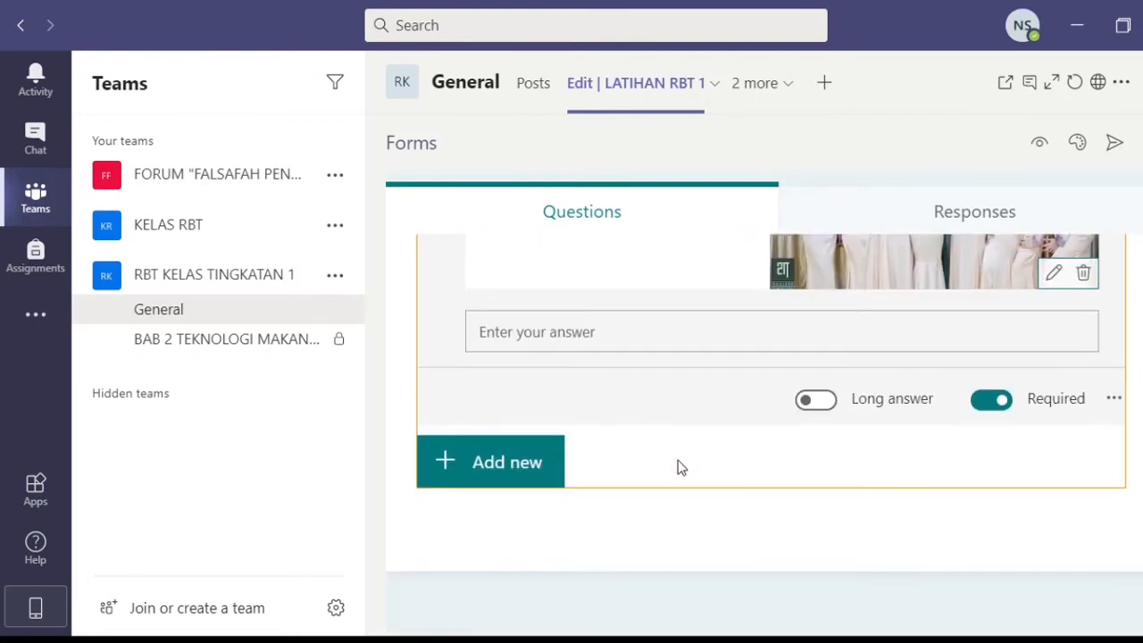
scroll(720, 372, "up", 3)
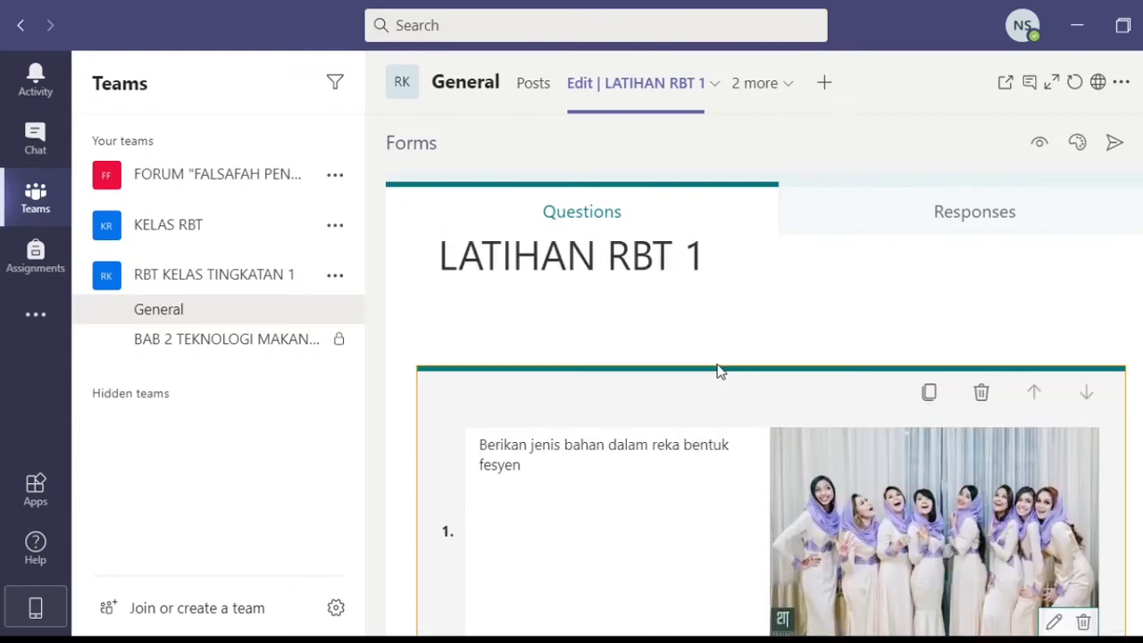
scroll(720, 373, "down", 2)
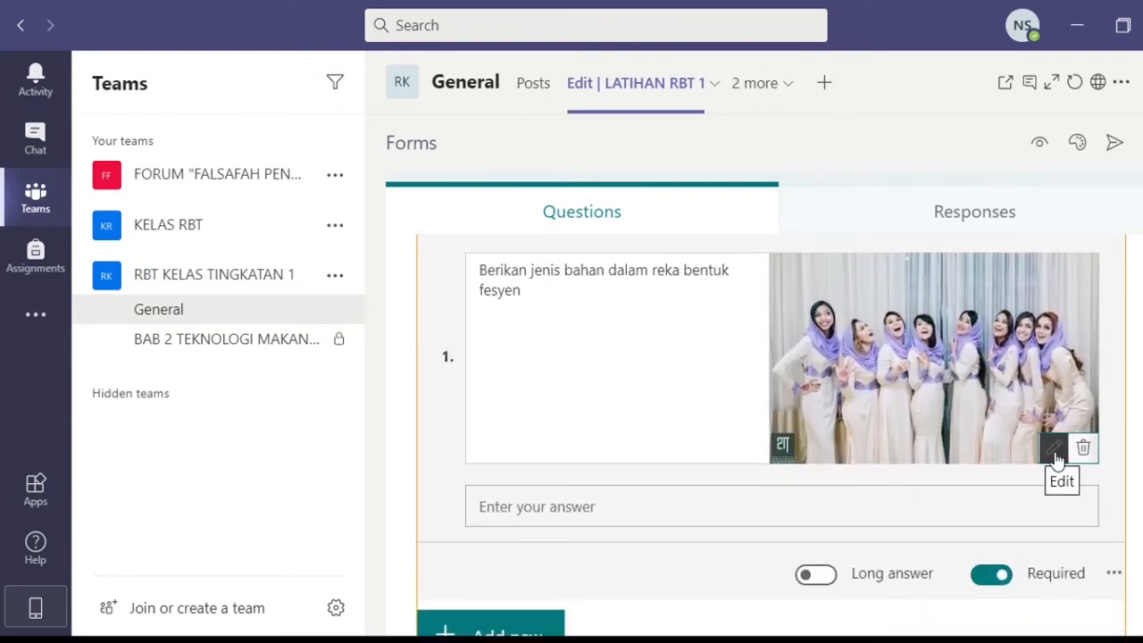
left_click(981, 449)
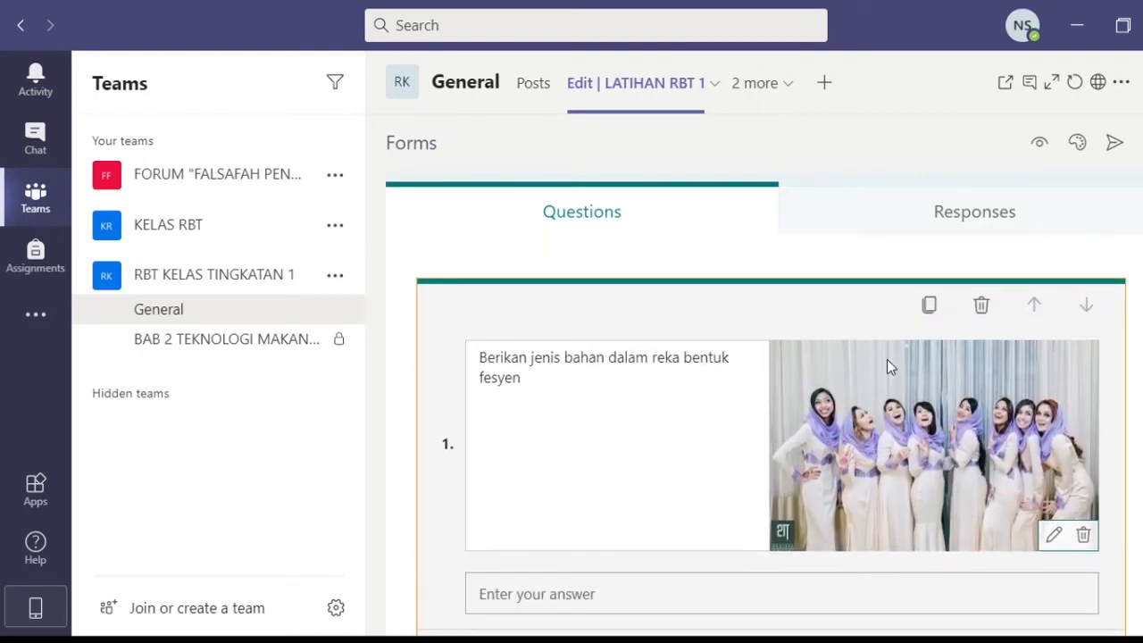
scroll(899, 337, "down", 1)
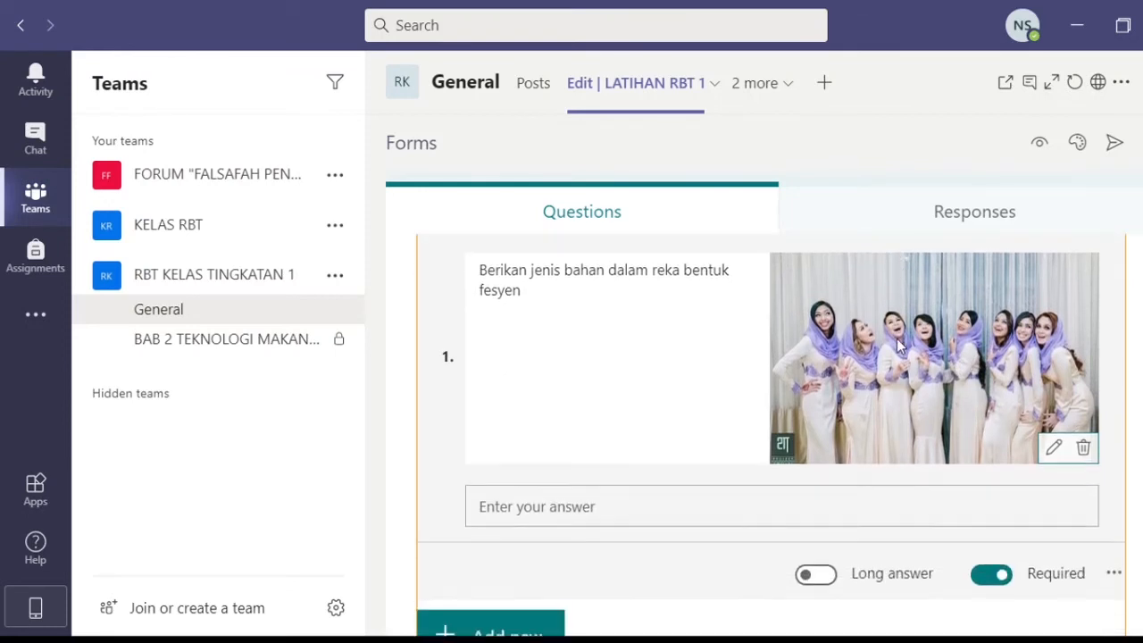
scroll(896, 339, "up", 2)
scroll(542, 467, "down", 2)
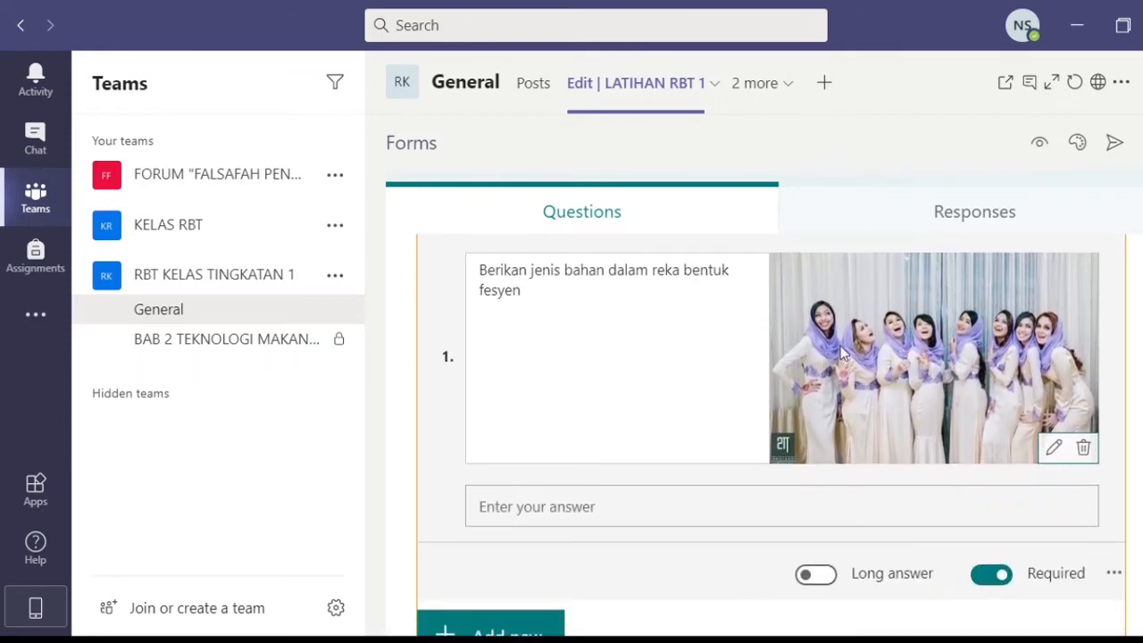
scroll(901, 350, "up", 2)
- Add a multiple-choice question below question 1
scroll(892, 420, "down", 5)
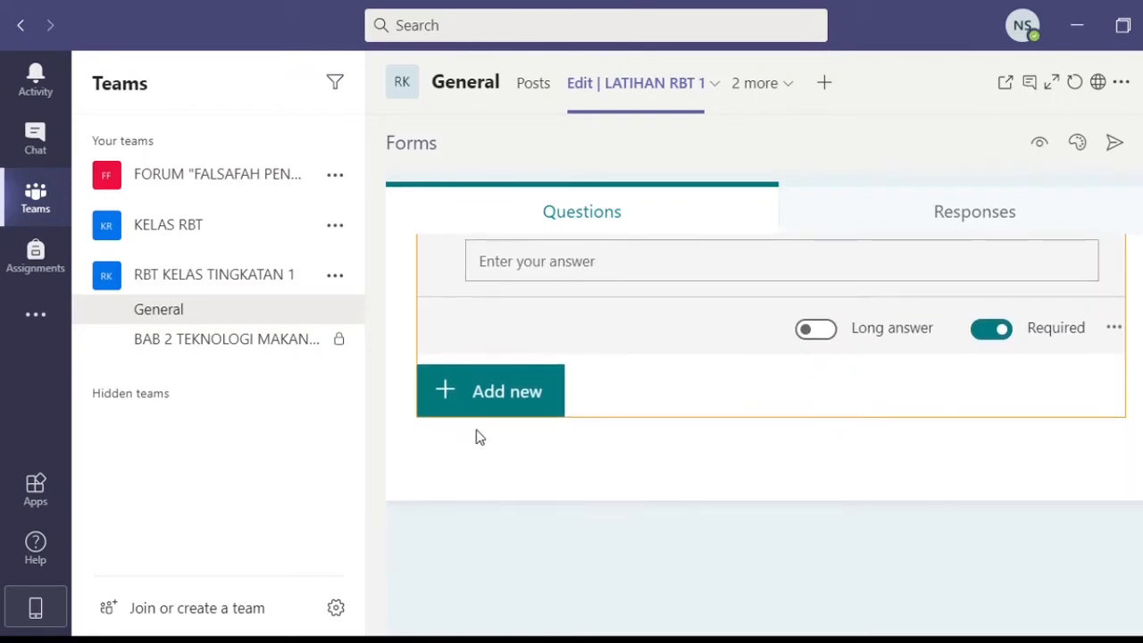
left_click(480, 407)
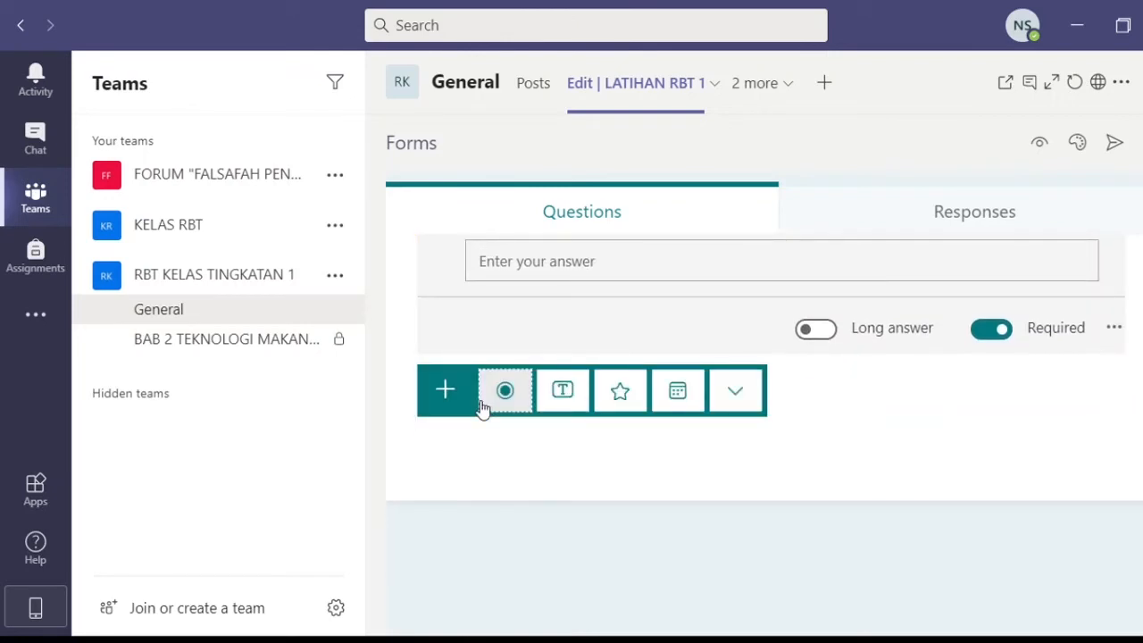
left_click(517, 406)
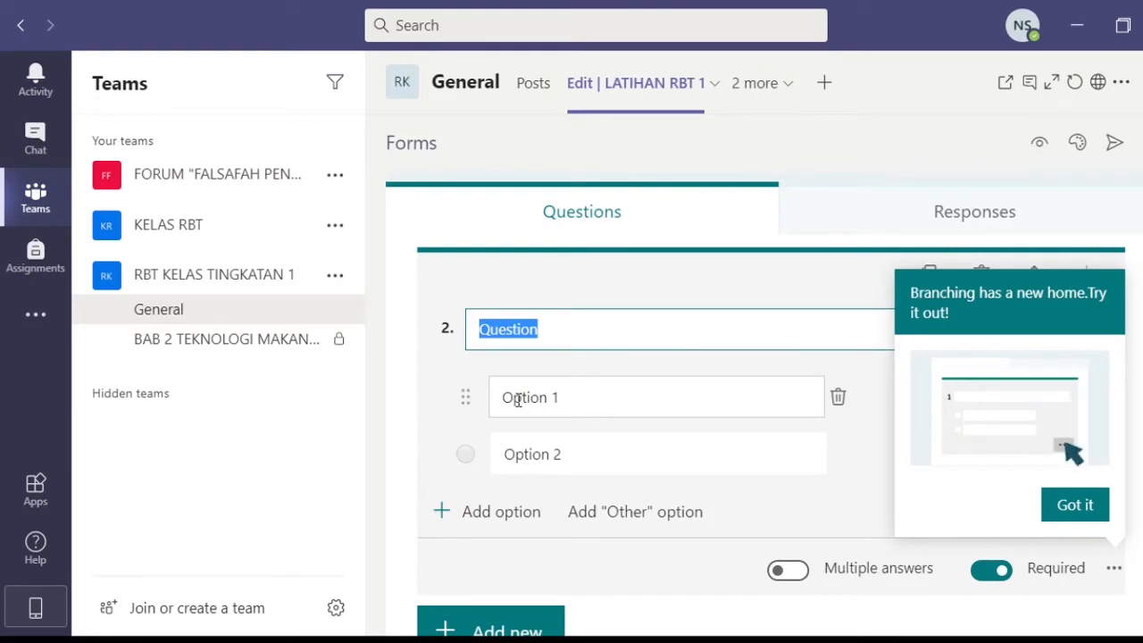
- Compare the text-answer layout of question 1 with the blank choice layout of question 2
scroll(518, 399, "down", 3)
scroll(480, 398, "up", 3)
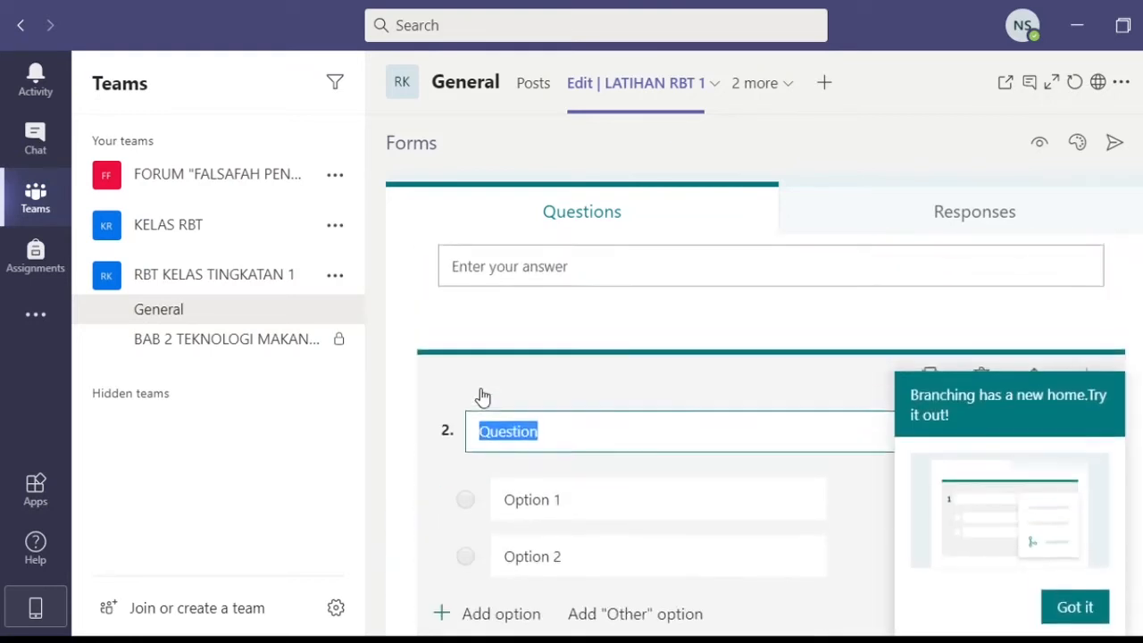
scroll(481, 392, "up", 3)
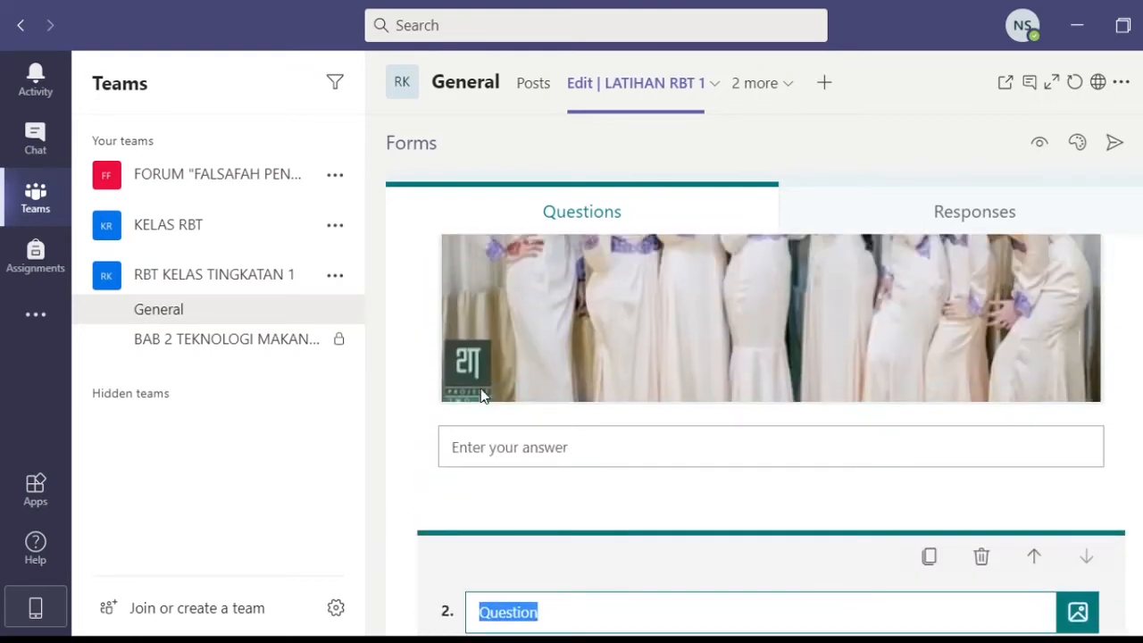
scroll(481, 395, "down", 2)
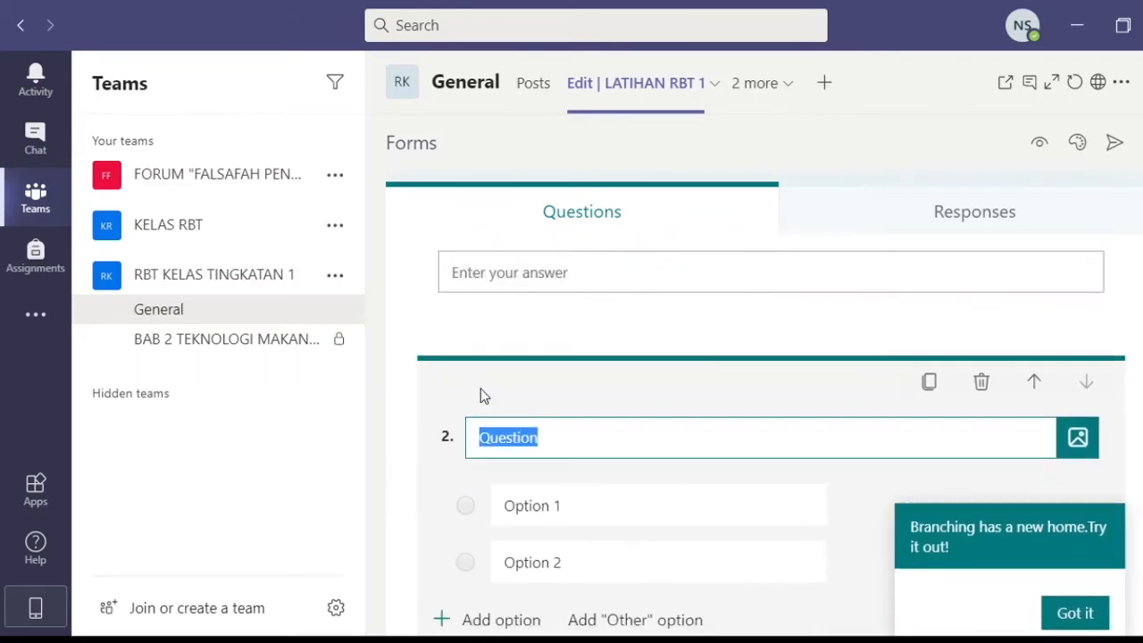
scroll(480, 396, "up", 3)
scroll(480, 395, "down", 3)
scroll(480, 396, "down", 4)
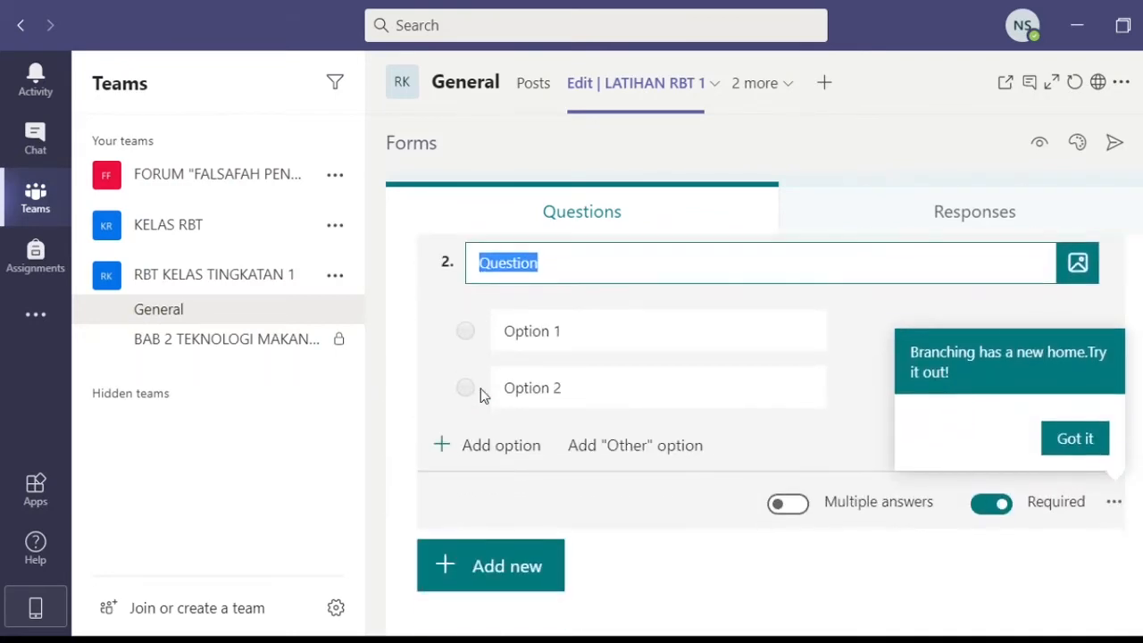
scroll(616, 386, "up", 6)
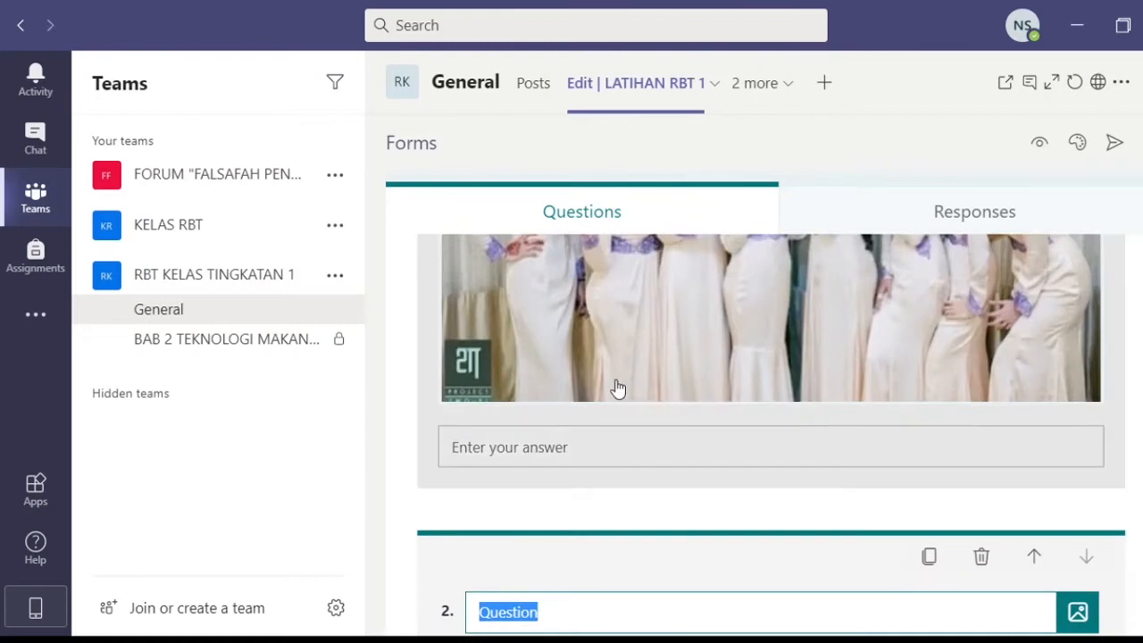
scroll(616, 386, "up", 1)
scroll(616, 387, "down", 4)
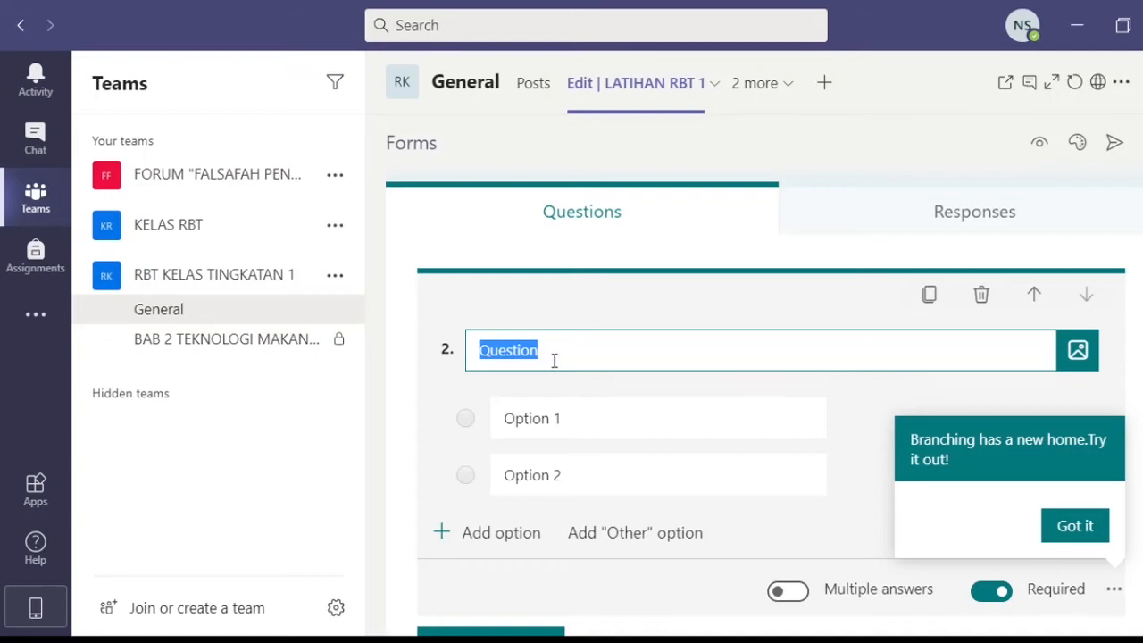
- Enter "berikan jenis bahan dalam reka bentuk fesyen" as the text of question 2
scroll(503, 451, "down", 1)
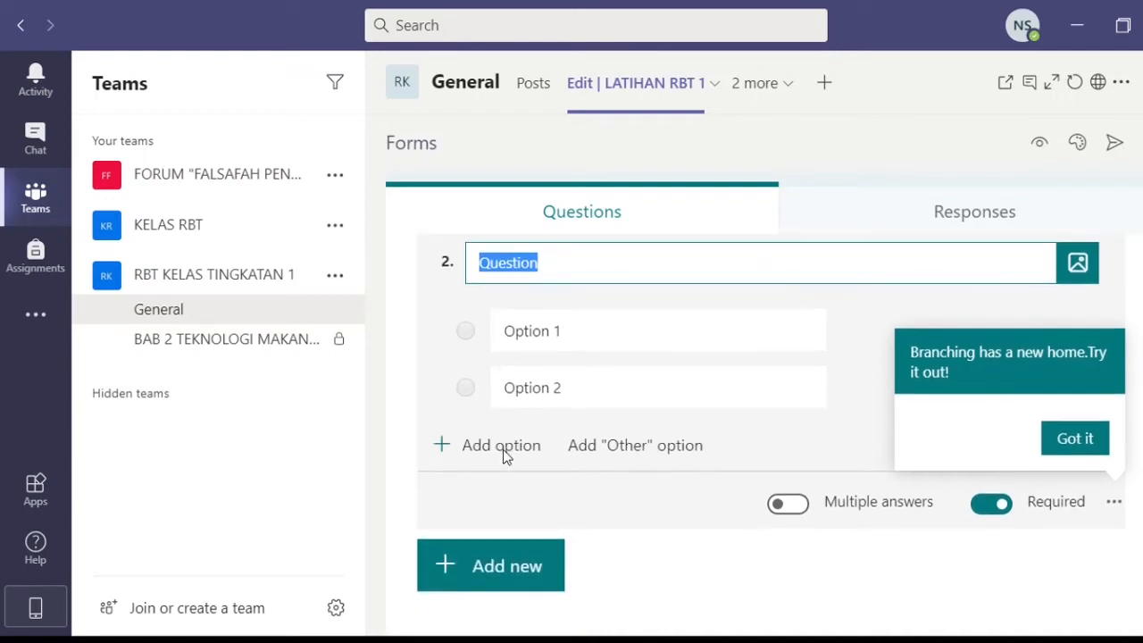
left_click(607, 335)
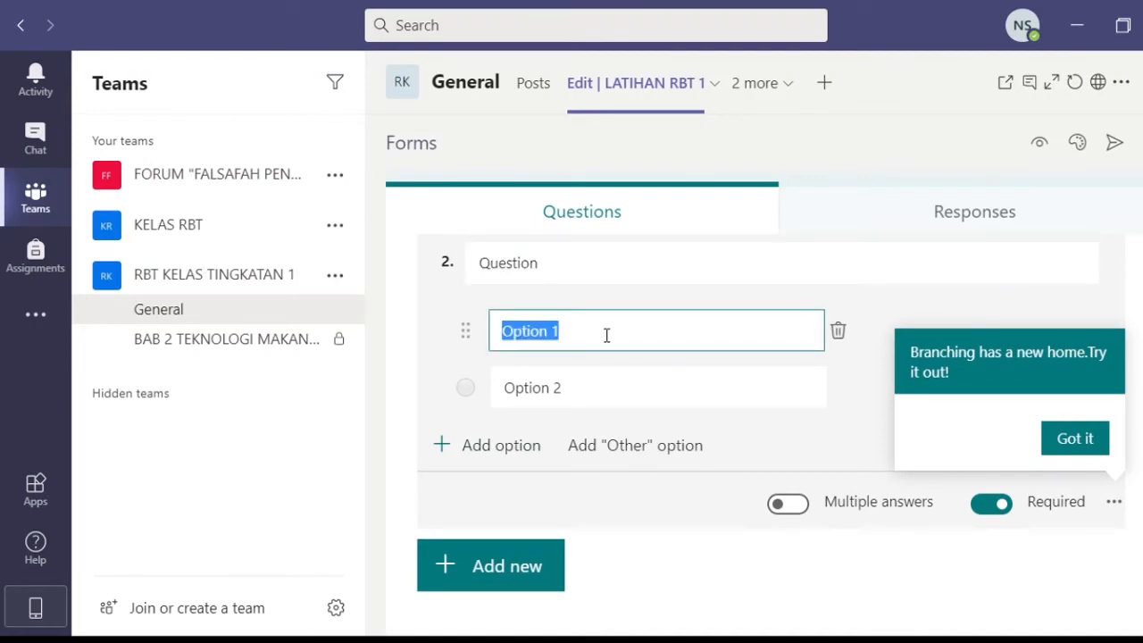
left_click(635, 268)
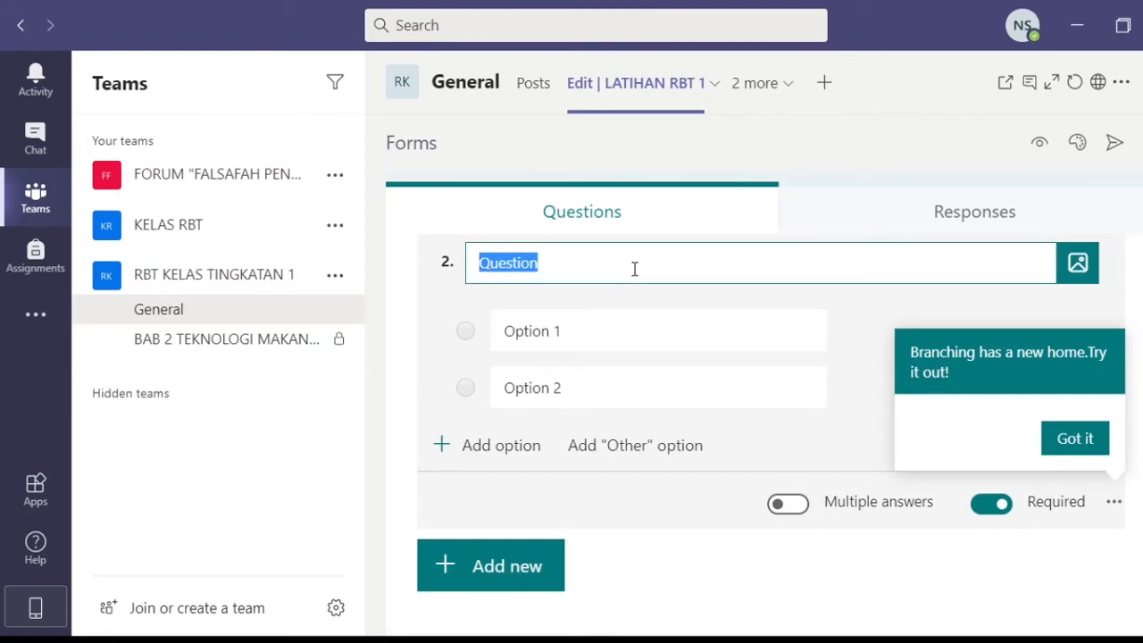
type("b")
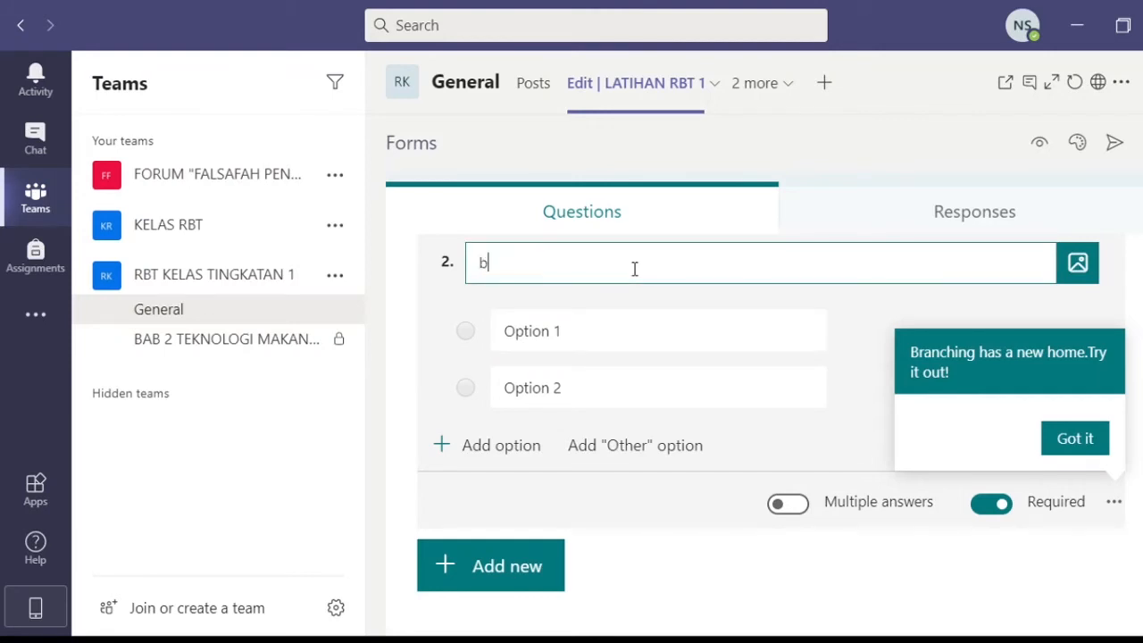
type("erikan jenis baha")
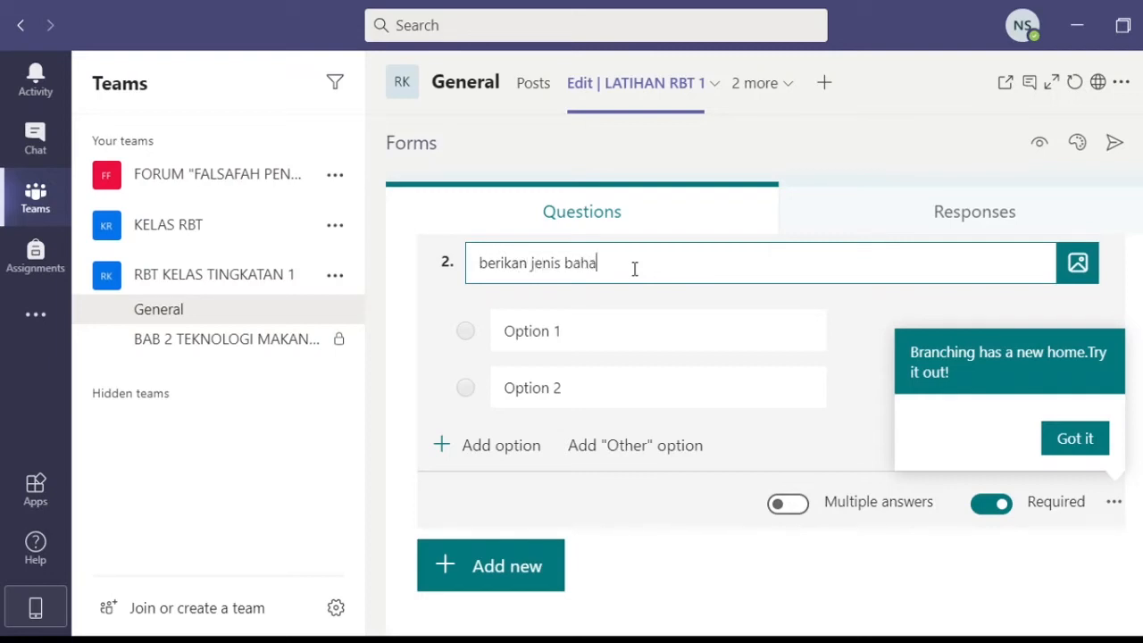
type("n dalam reka bentuk fesyyen")
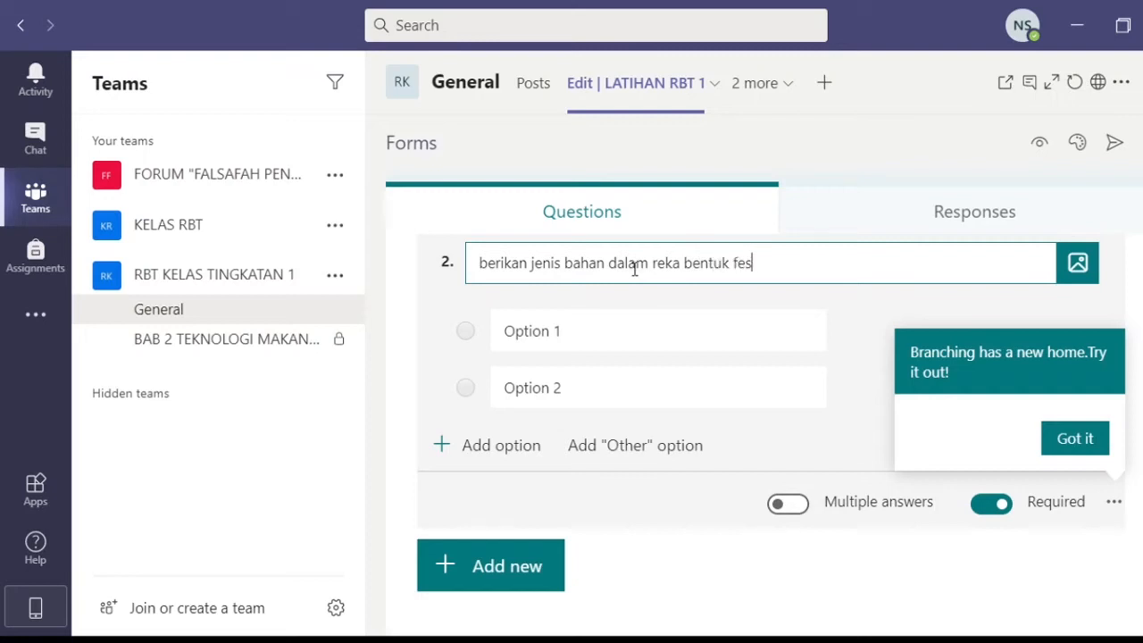
key("BackSpace")
key("BackSpace")
key("BackSpace")
key("BackSpace")
type("yen")
- Set the first two answer choices of question 2 to "kancing" and "pembaris"
left_click(532, 331)
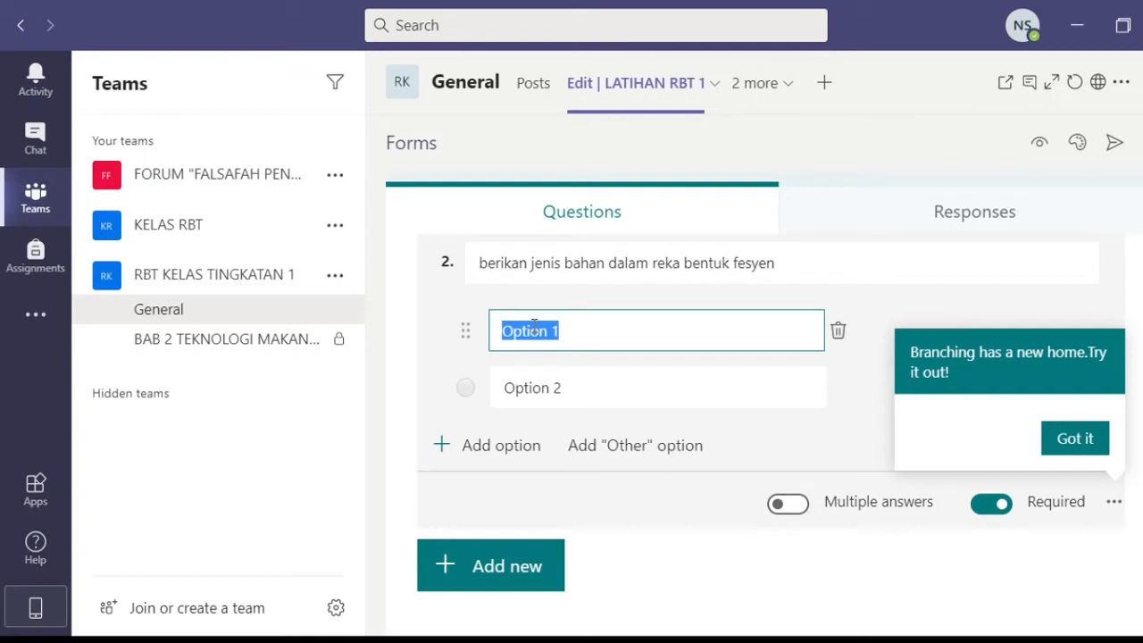
type("ka")
type("nv")
type("cing")
left_click(556, 383)
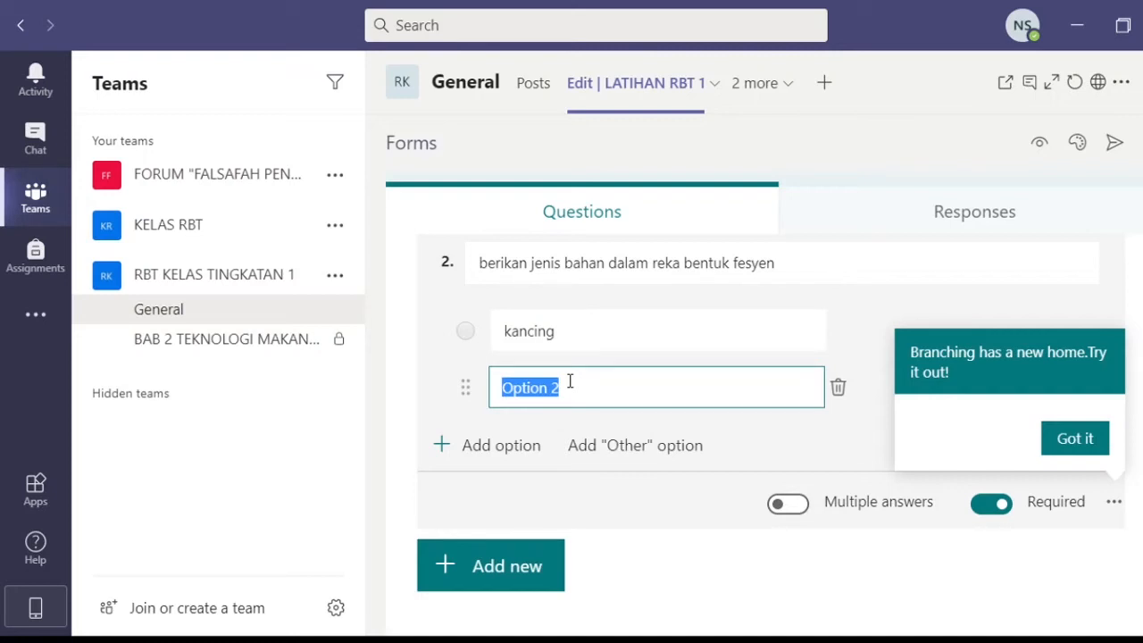
type("pembaris")
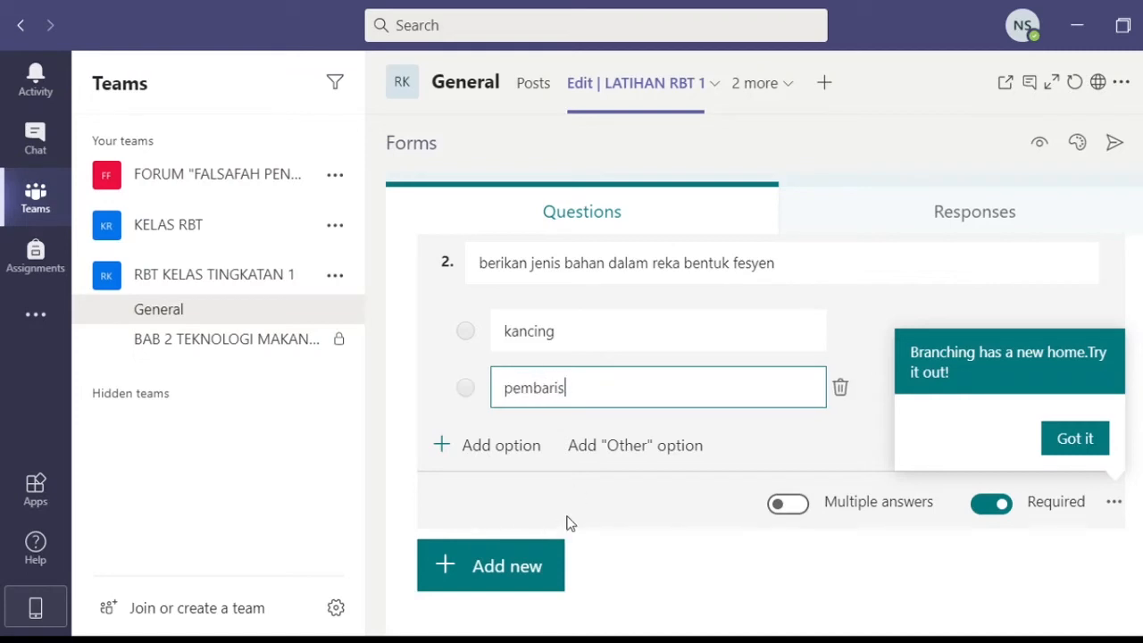
- Add a third answer choice "pemadan" to question 2, followed by a blank fourth choice
left_click(507, 446)
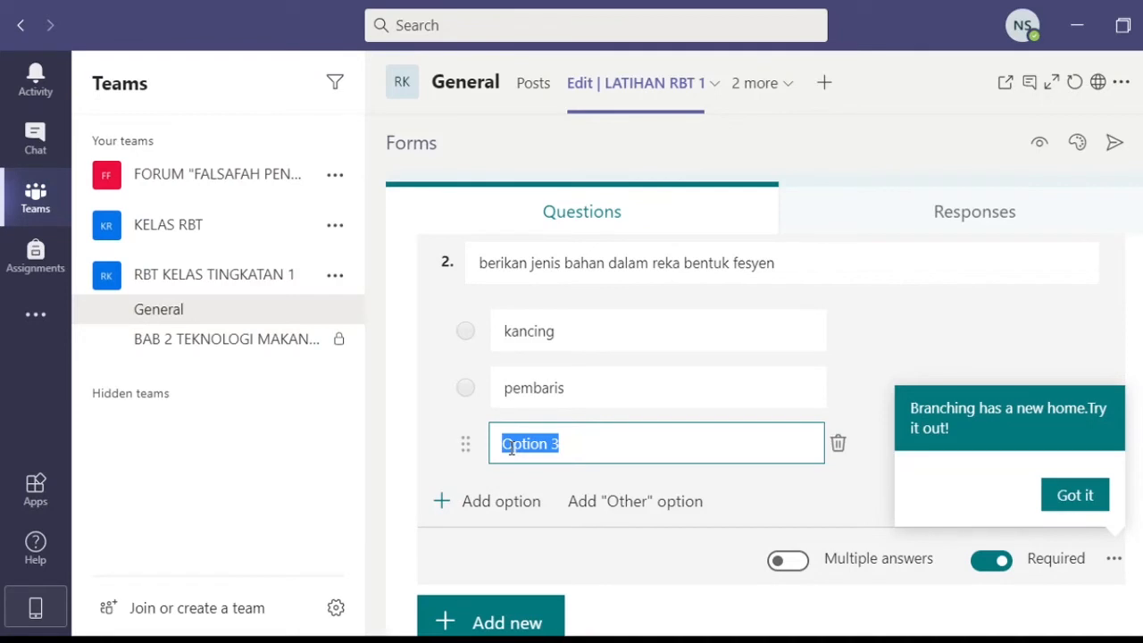
type("pem")
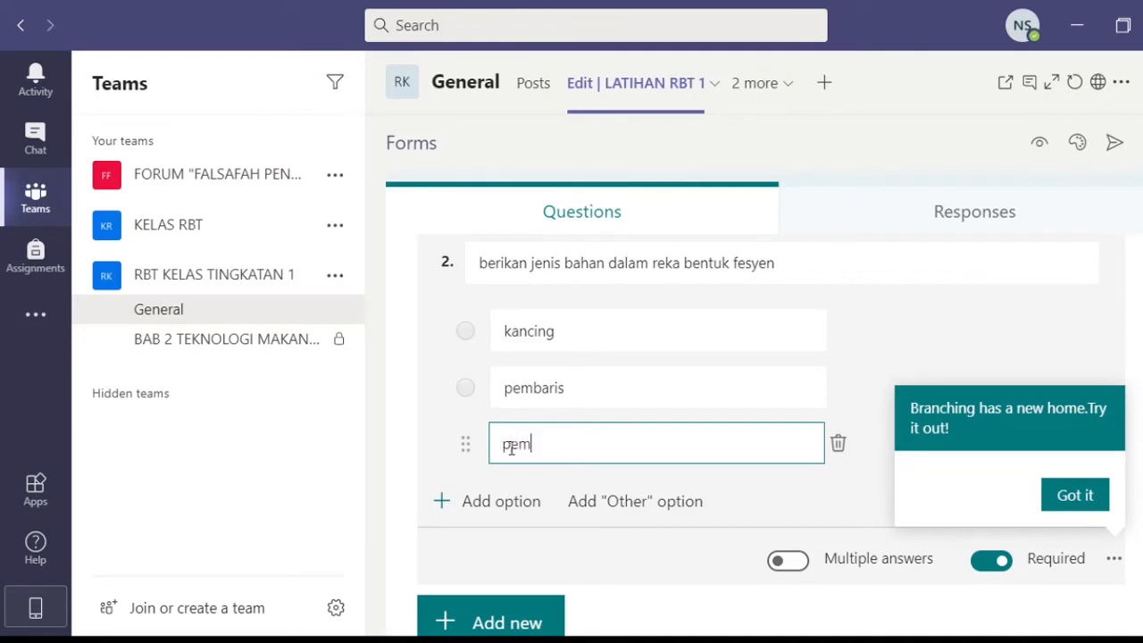
type("adan")
left_click(459, 503)
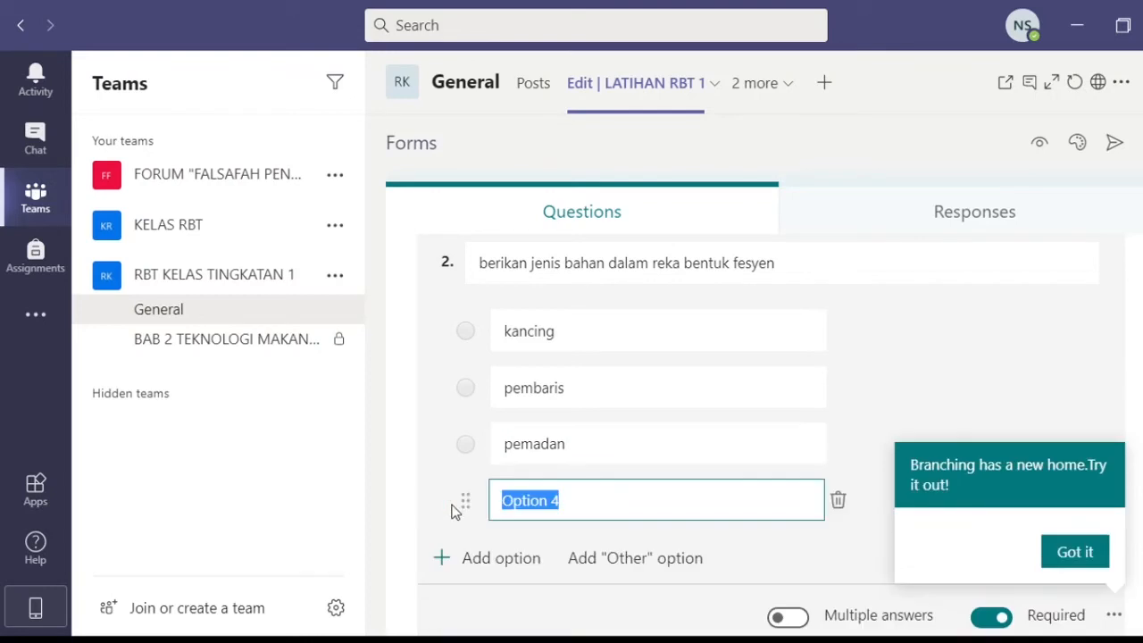
double_click(565, 456)
left_click(471, 516)
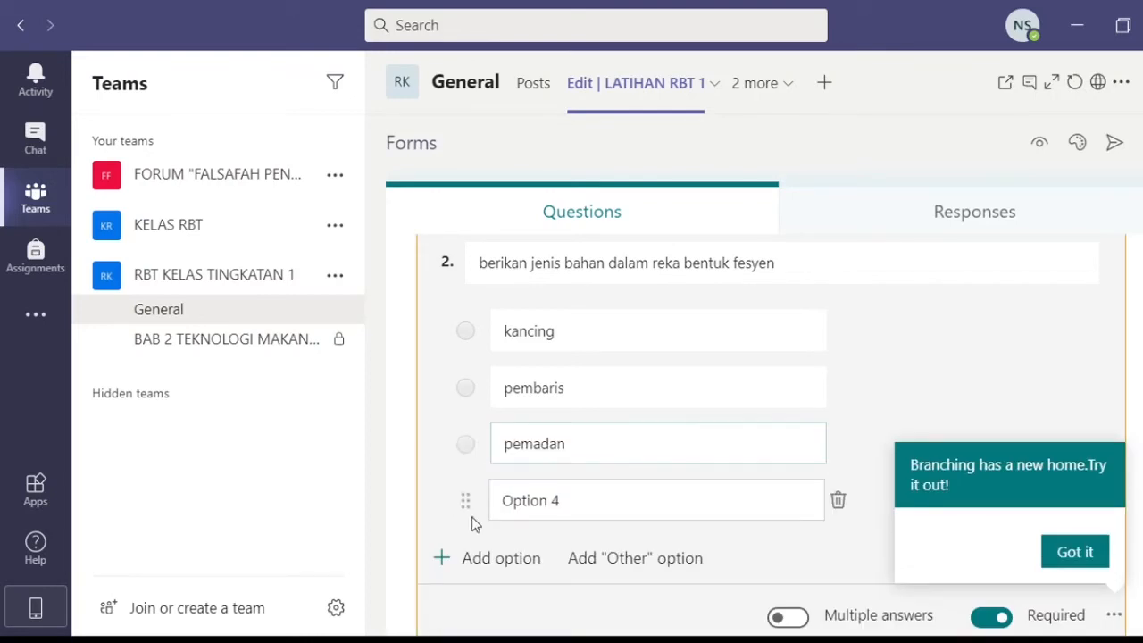
- Correct the spelling of the third answer choice of question 2 to "pemadam"
left_click(577, 442)
double_click(576, 441)
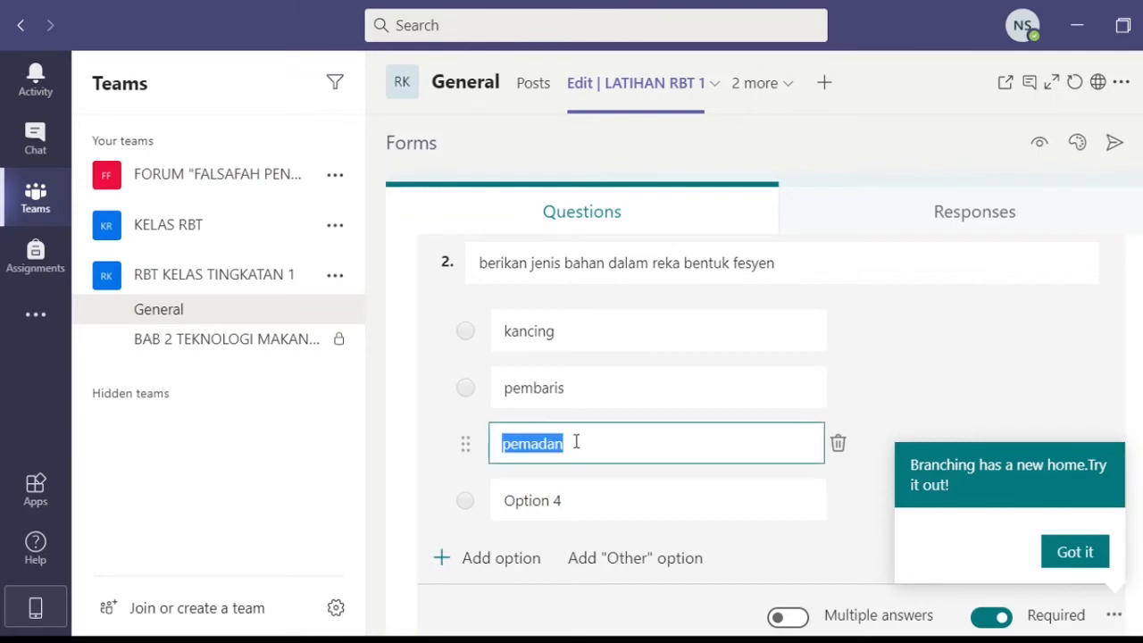
left_click(565, 451)
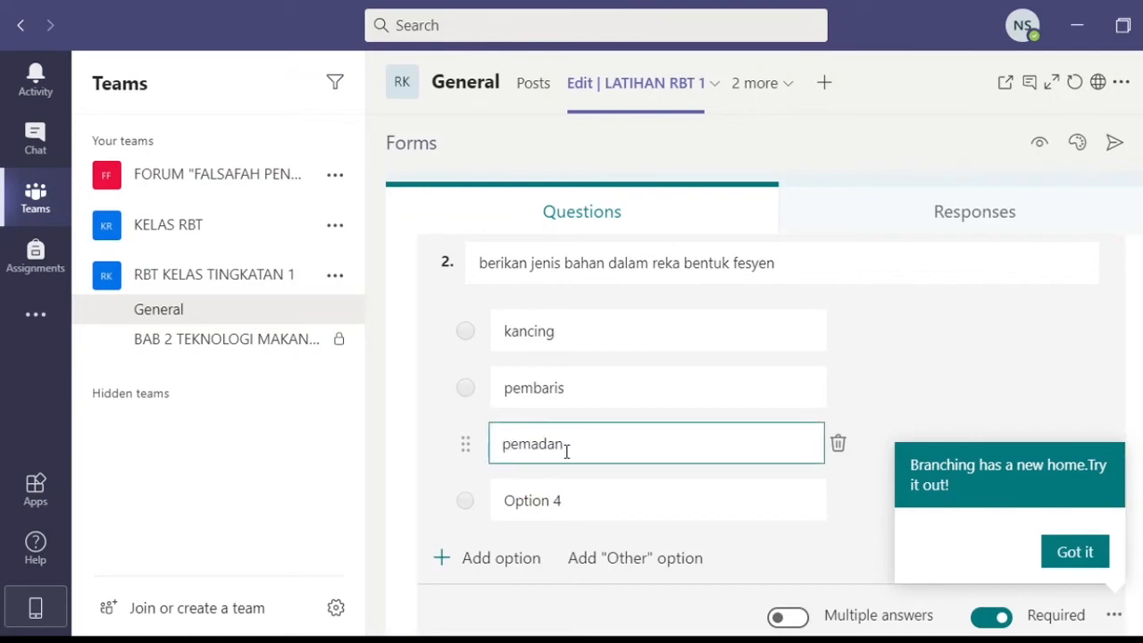
type("m")
- Set the fourth answer choice of question 2 to "pensel" and dismiss the branching notice
left_click(578, 501)
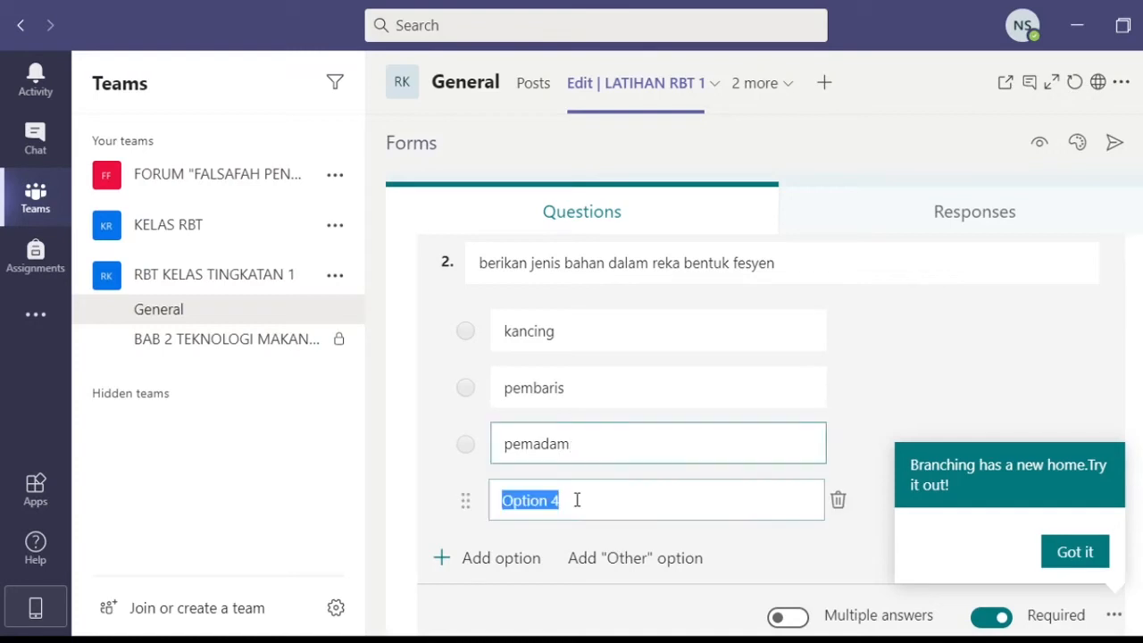
type("pen")
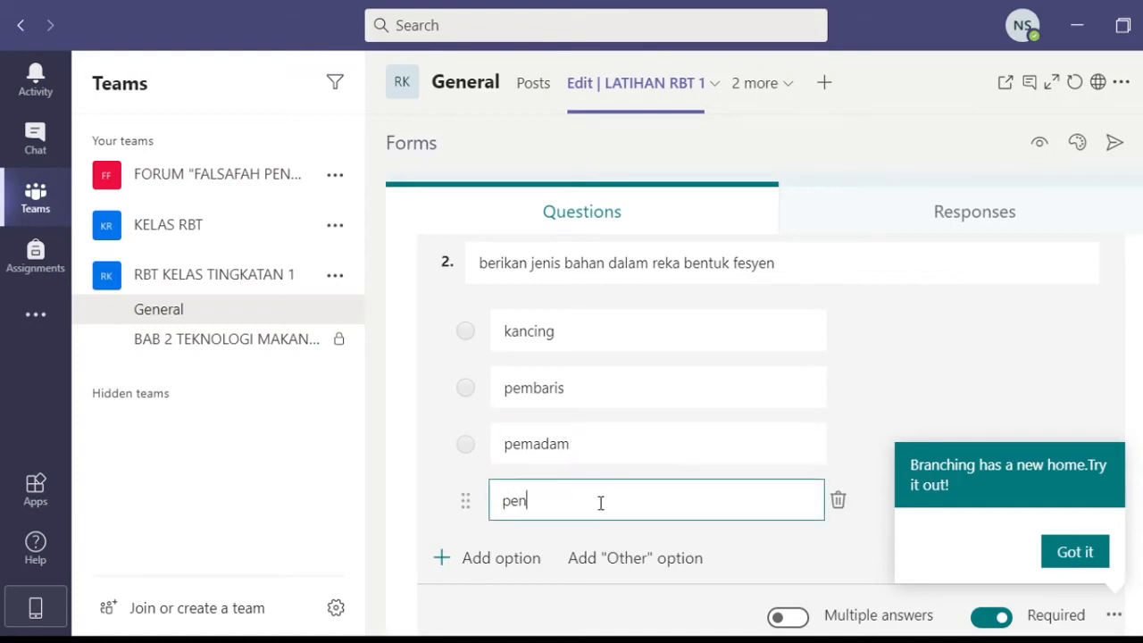
type("sel")
scroll(722, 520, "down", 1)
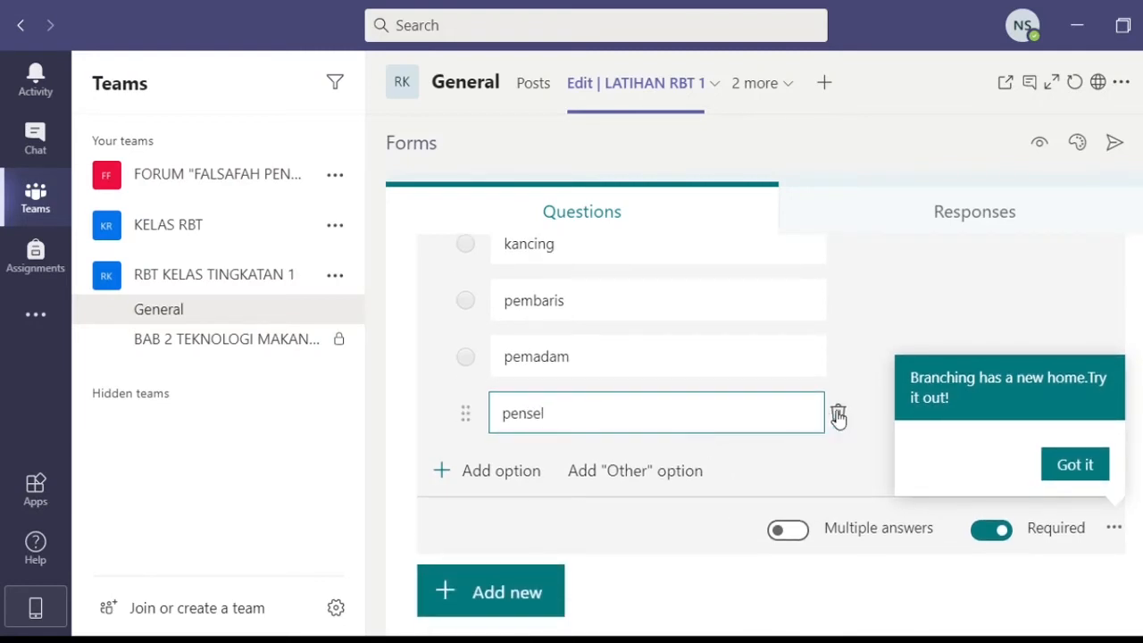
left_click(1084, 468)
- Review the text of question 2 together with its four answer choices and its settings
scroll(641, 476, "up", 1)
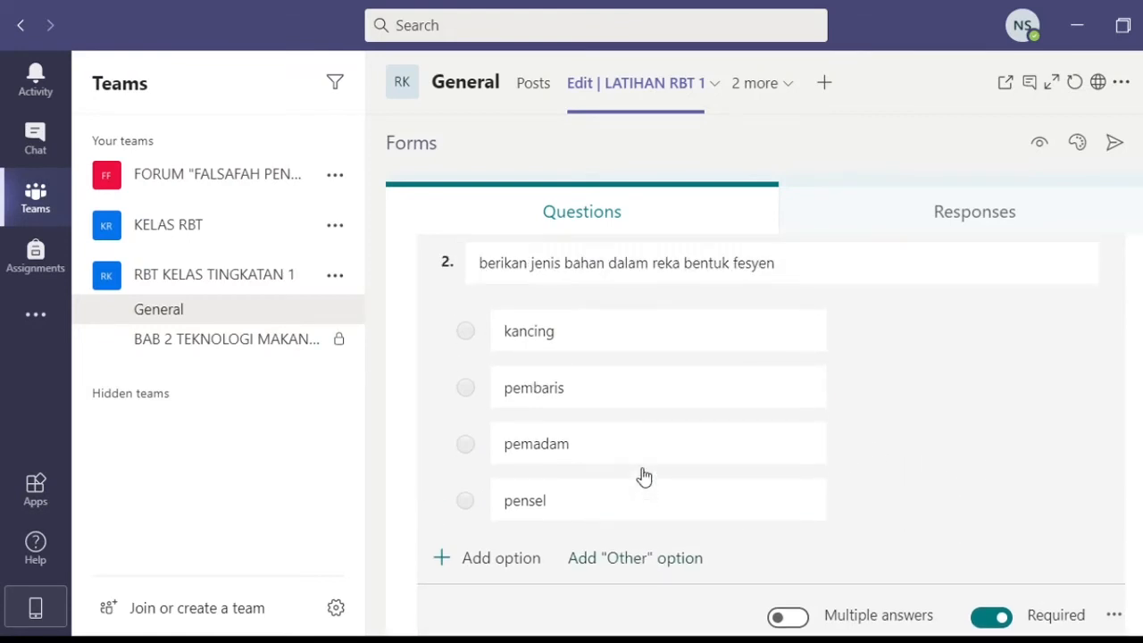
scroll(642, 470, "down", 1)
scroll(539, 415, "up", 1)
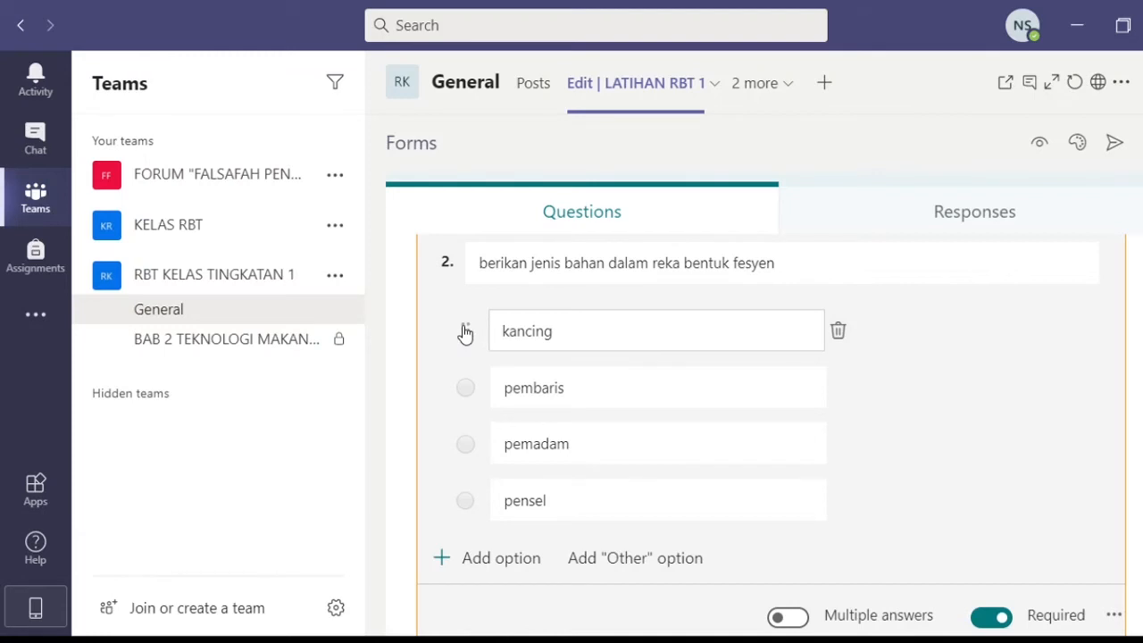
scroll(572, 352, "down", 3)
scroll(572, 351, "up", 2)
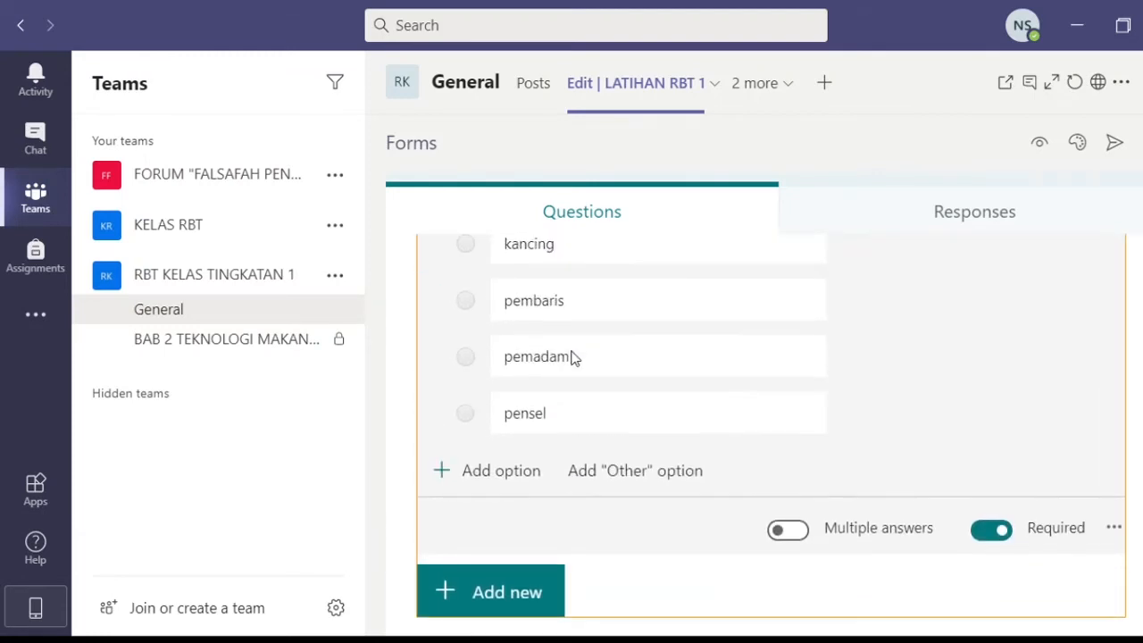
scroll(1039, 482, "down", 1)
scroll(1040, 485, "up", 4)
scroll(1038, 484, "down", 5)
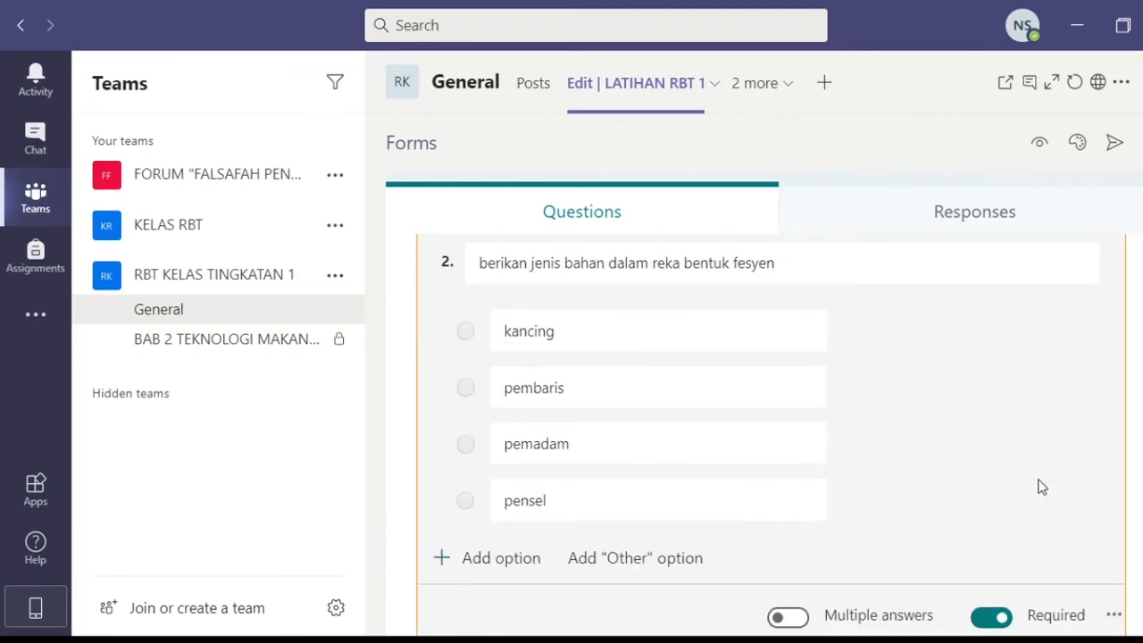
- Look through the additional settings of question 2 and allow multiple answers for it
left_click(1114, 442)
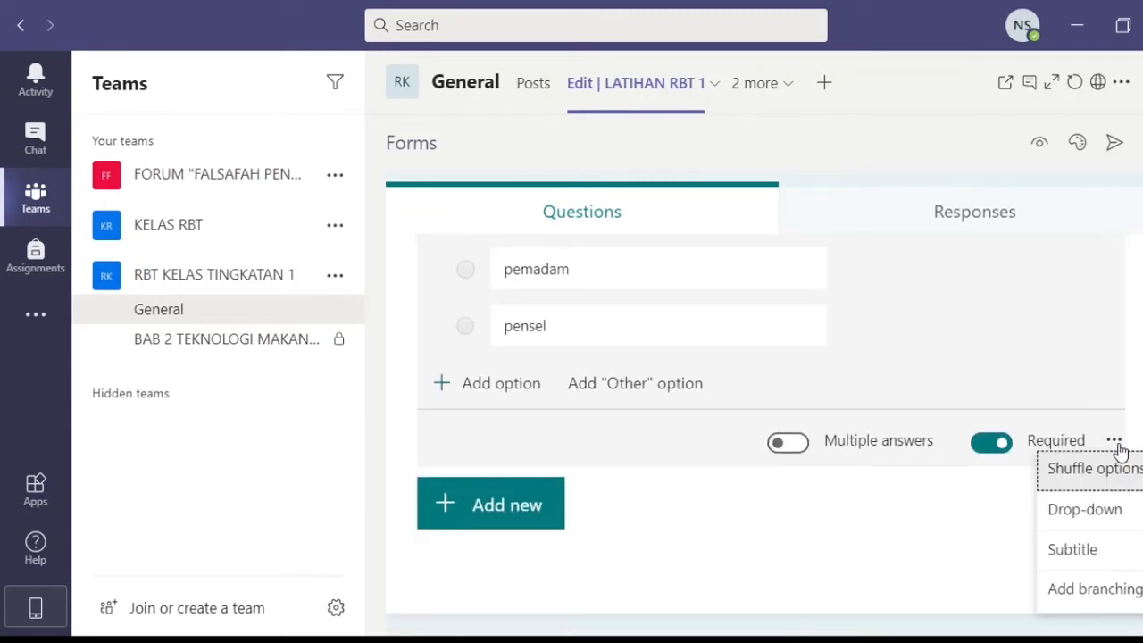
left_click(1115, 446)
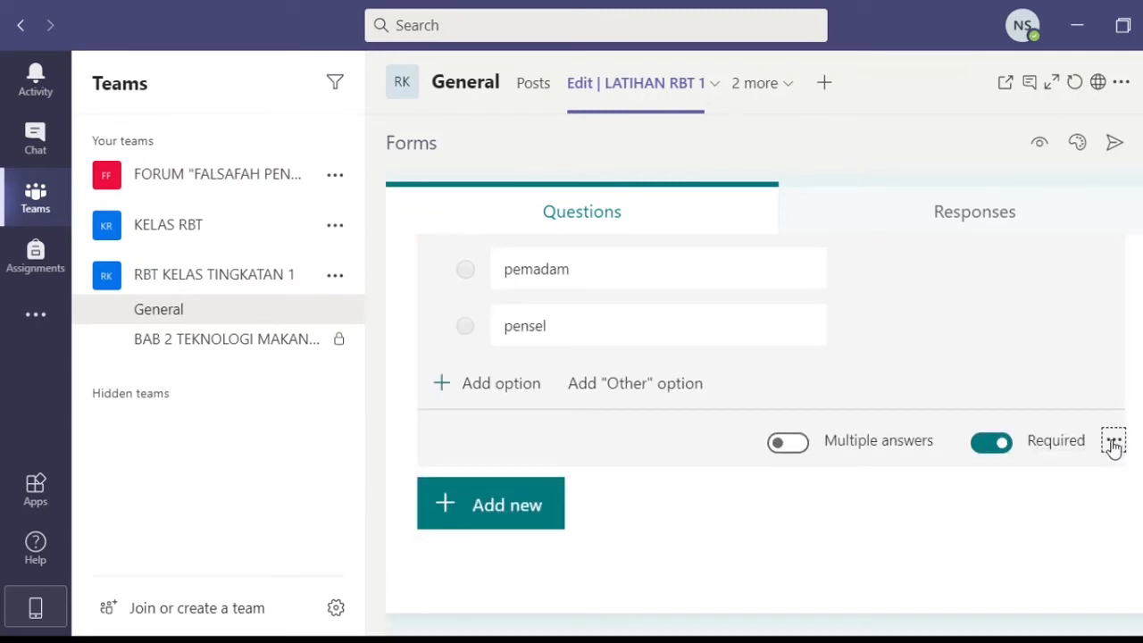
left_click(1113, 442)
left_click(1114, 446)
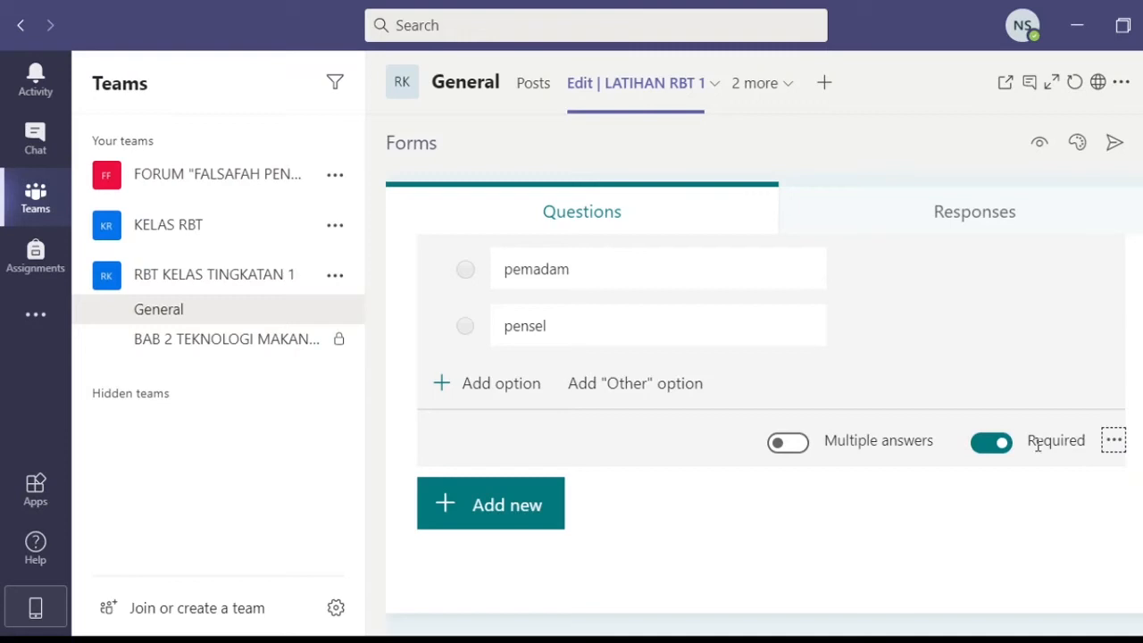
left_click(792, 442)
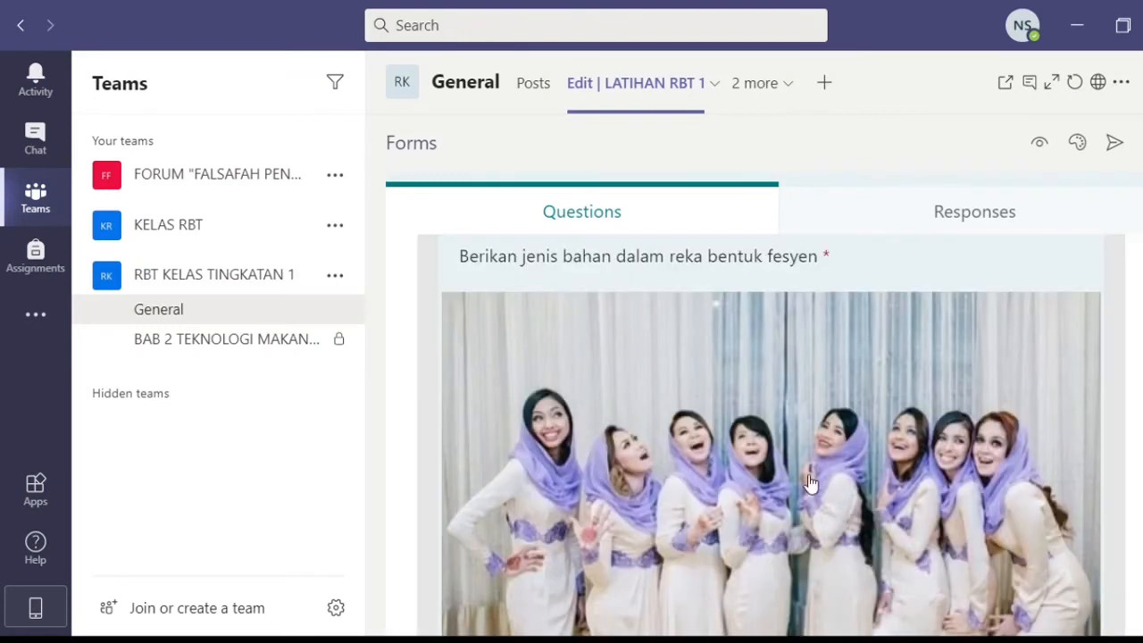
- Look through all the questions of the LATIHAN RBT 1 form, from the picture question to the unfilled ones
scroll(799, 468, "down", 5)
scroll(799, 468, "down", 3)
scroll(799, 468, "up", 5)
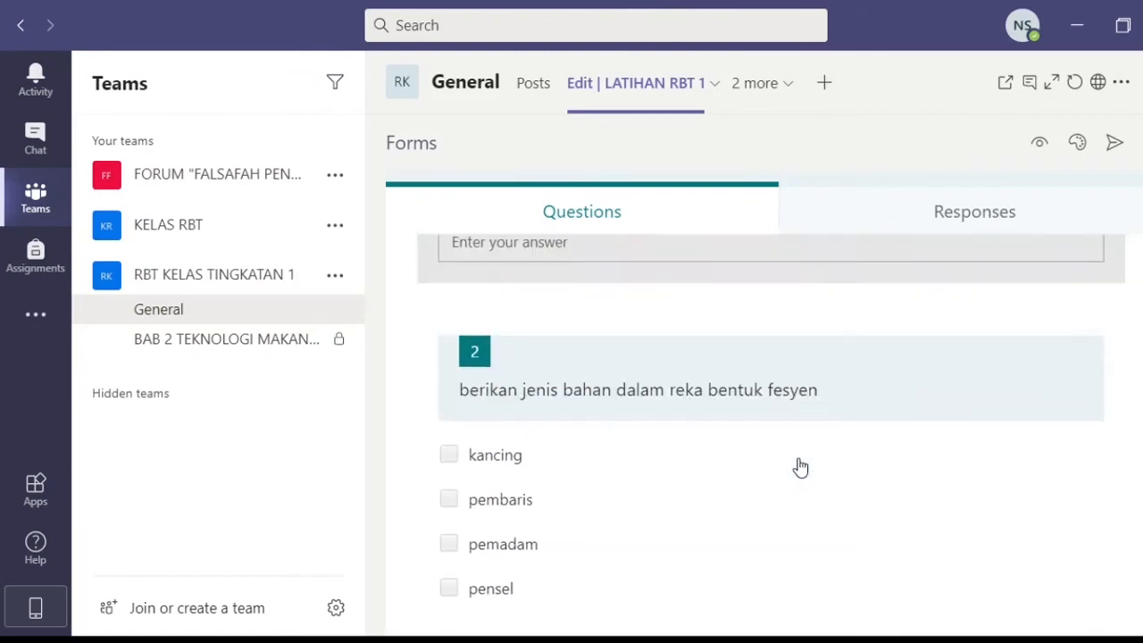
scroll(799, 468, "down", 8)
scroll(799, 468, "down", 4)
scroll(796, 467, "up", 7)
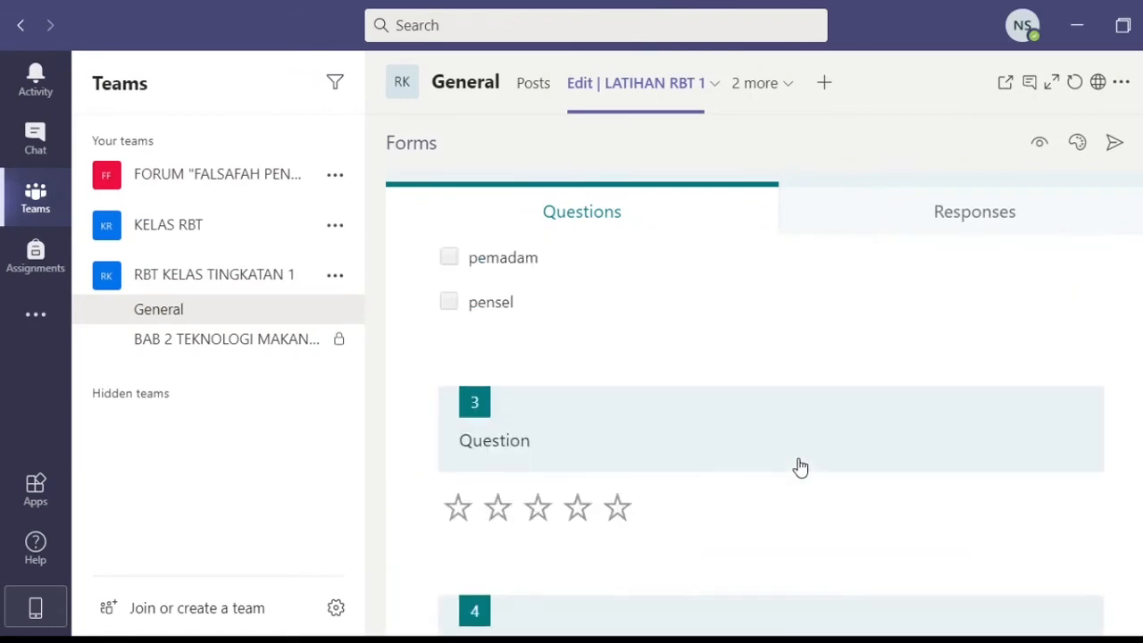
scroll(679, 447, "up", 5)
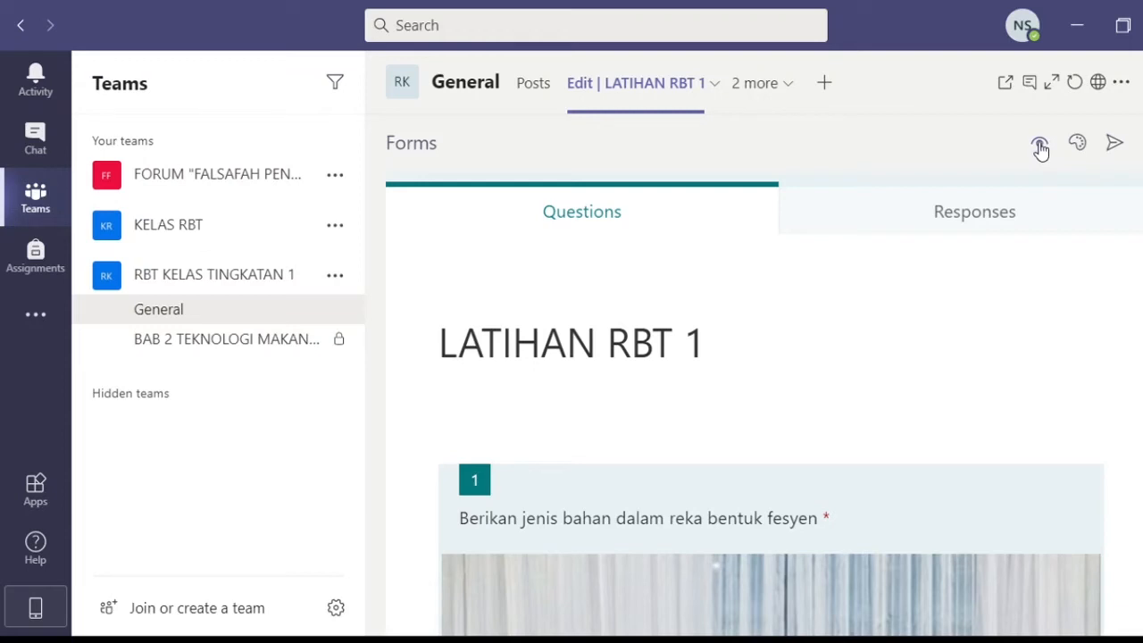
- Preview the form in the computer layout and look through its questions
left_click(1040, 145)
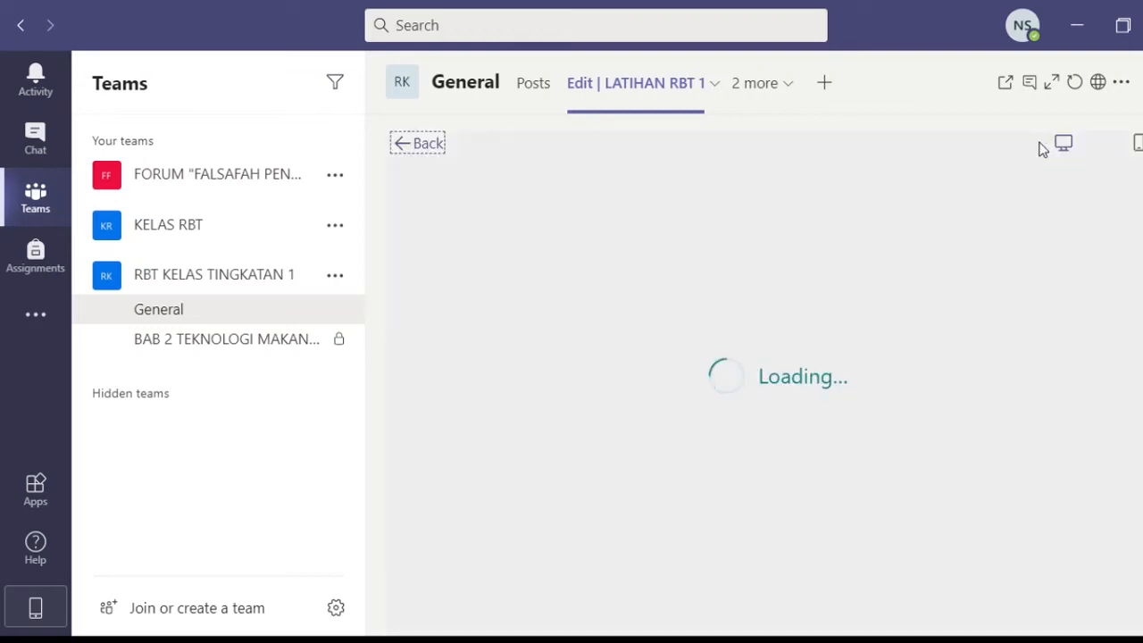
scroll(829, 366, "down", 10)
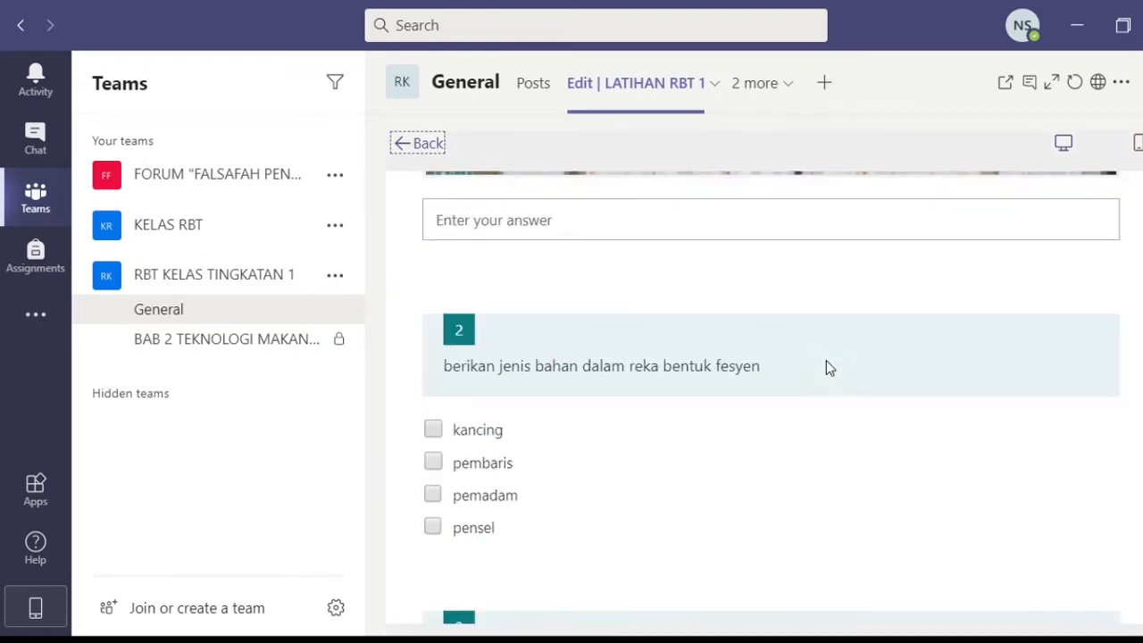
scroll(827, 367, "down", 15)
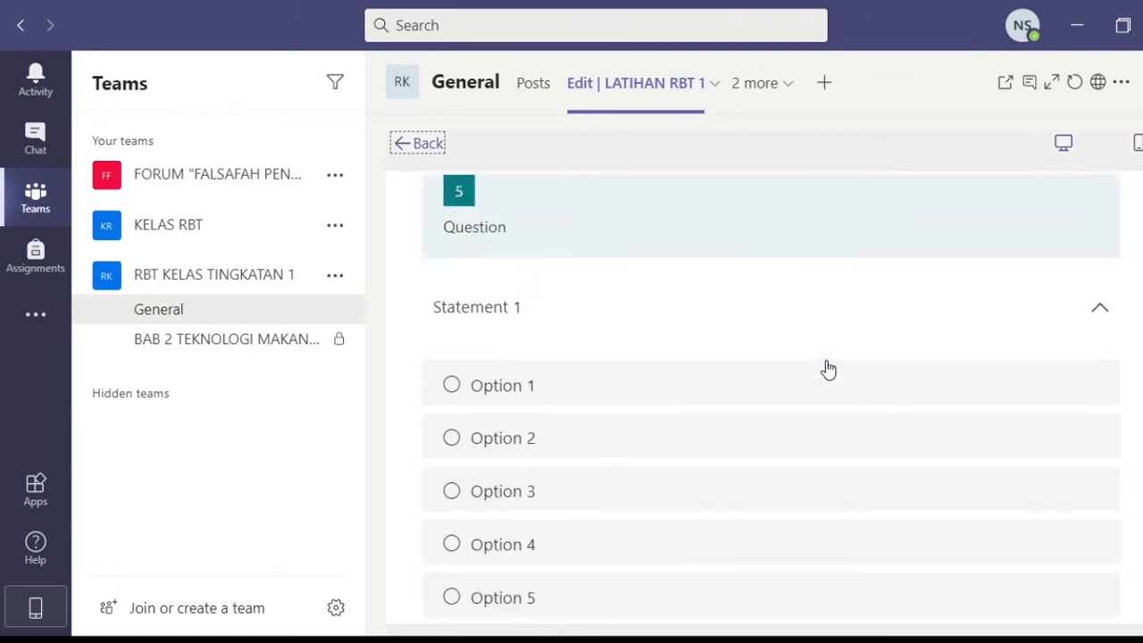
scroll(826, 366, "up", 20)
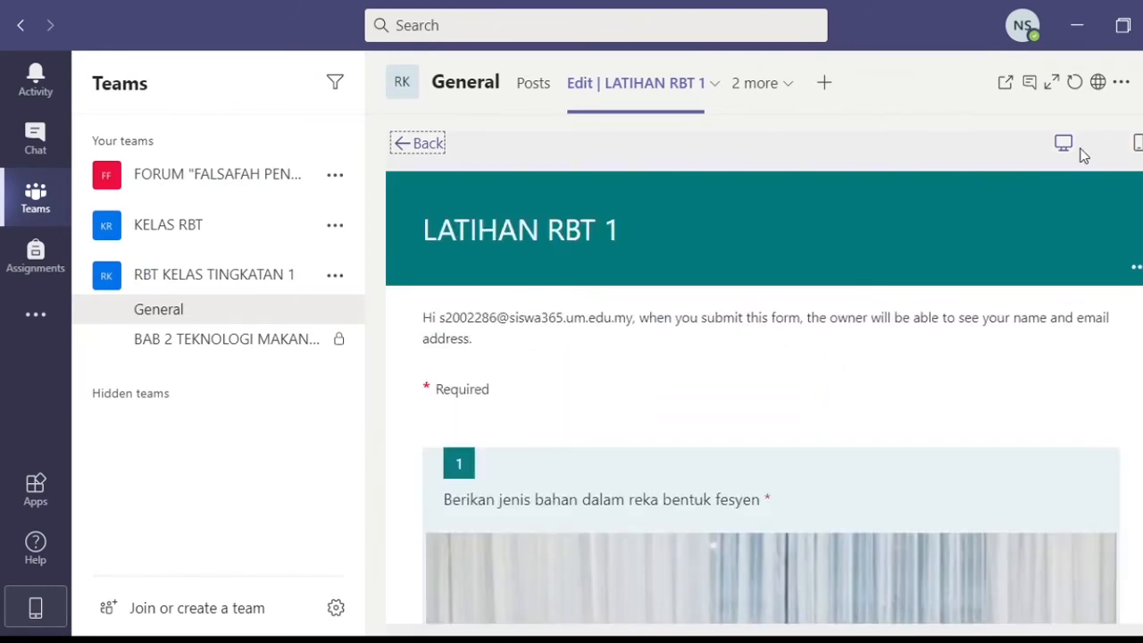
- Preview the form in the mobile layout and check how questions 1 and 2 appear
left_click(1138, 143)
scroll(829, 367, "down", 4)
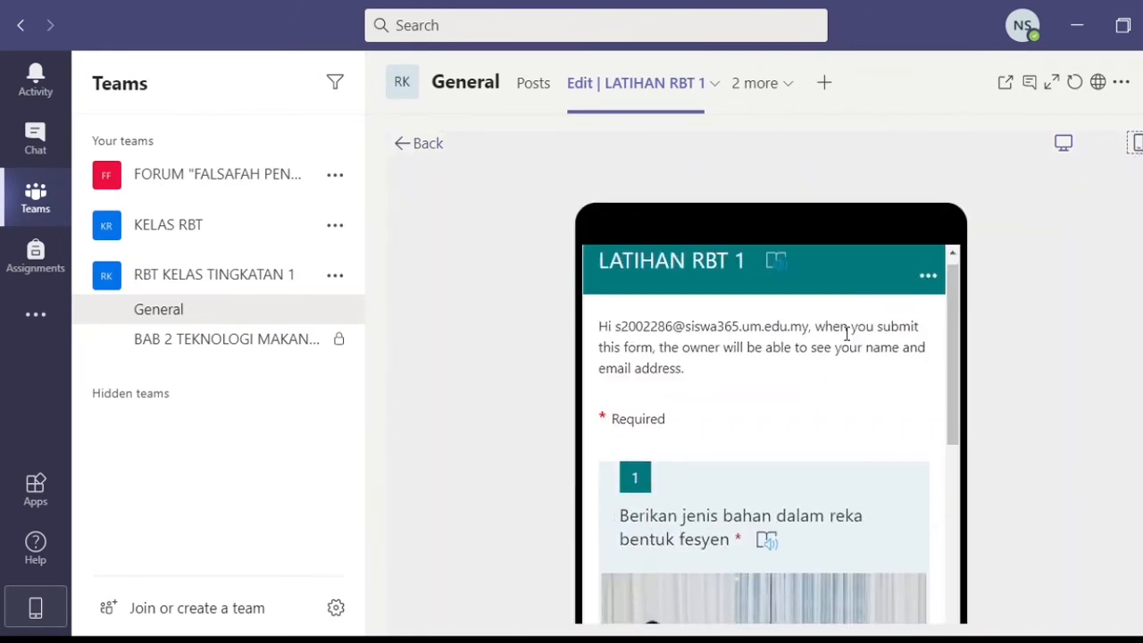
scroll(848, 344, "down", 5)
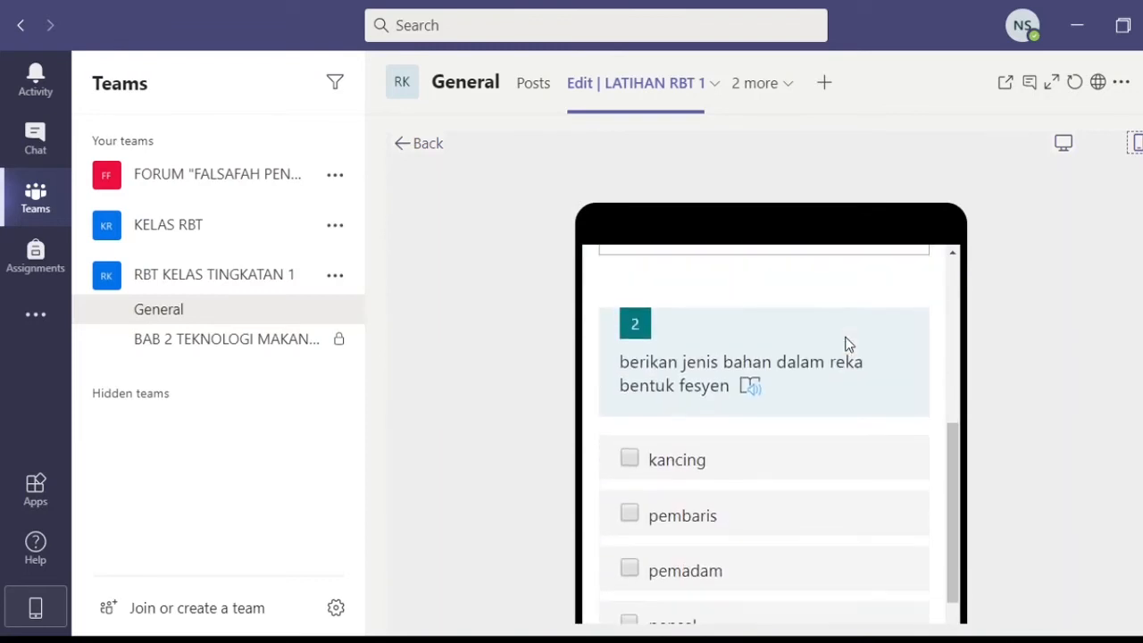
scroll(848, 344, "up", 9)
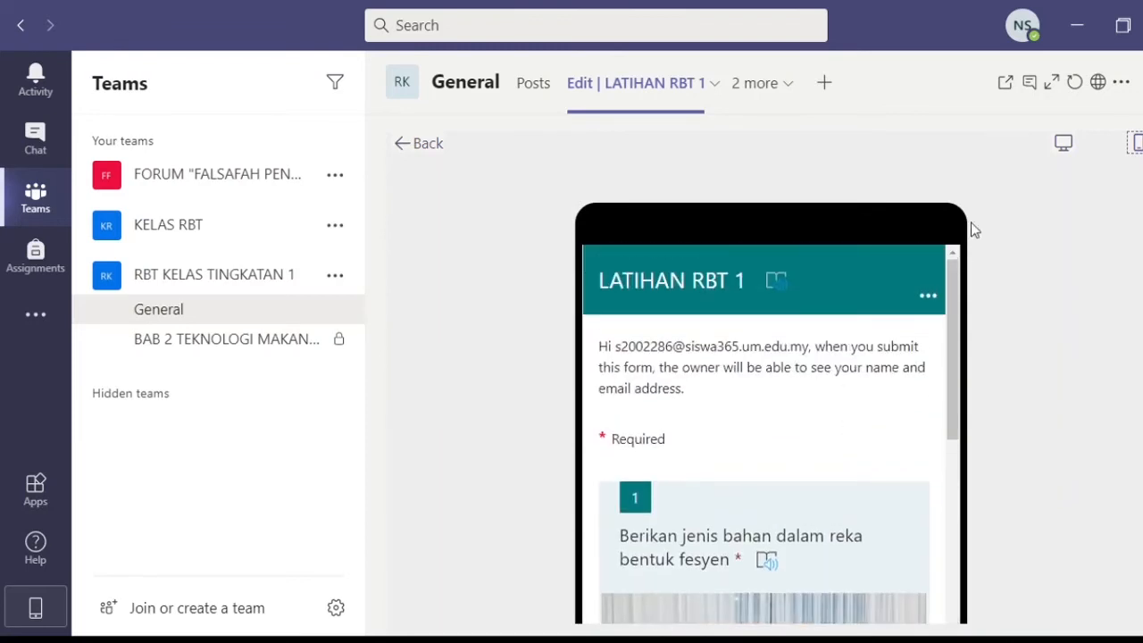
- Switch the preview back to the computer layout and return to editing the form
left_click(1067, 152)
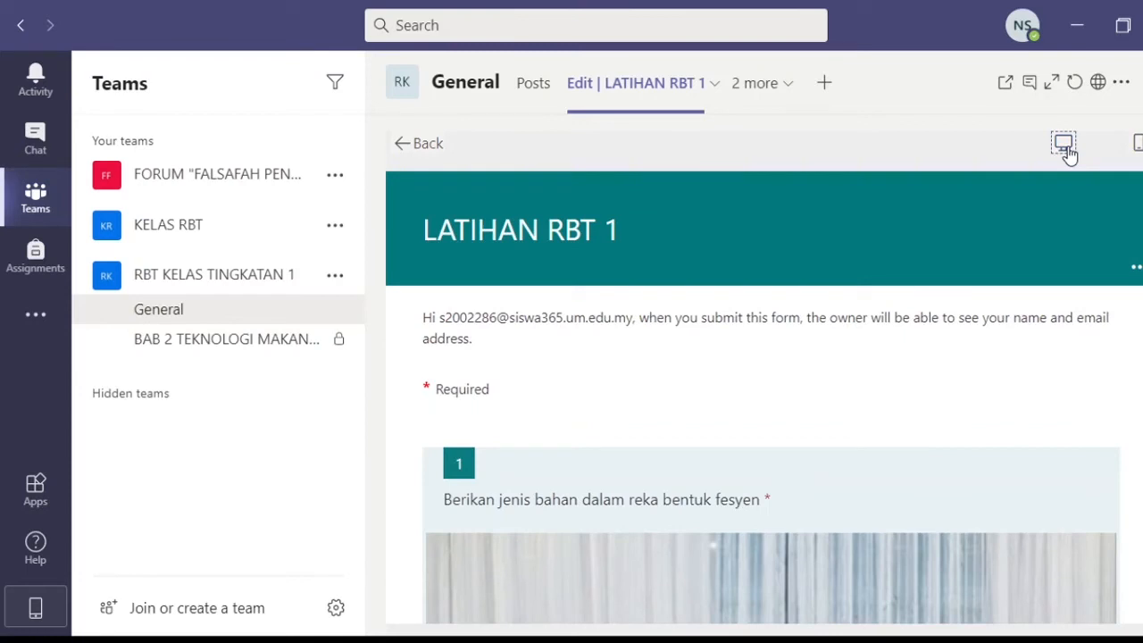
scroll(848, 415, "down", 4)
scroll(849, 416, "up", 4)
left_click(416, 147)
left_click(1101, 143)
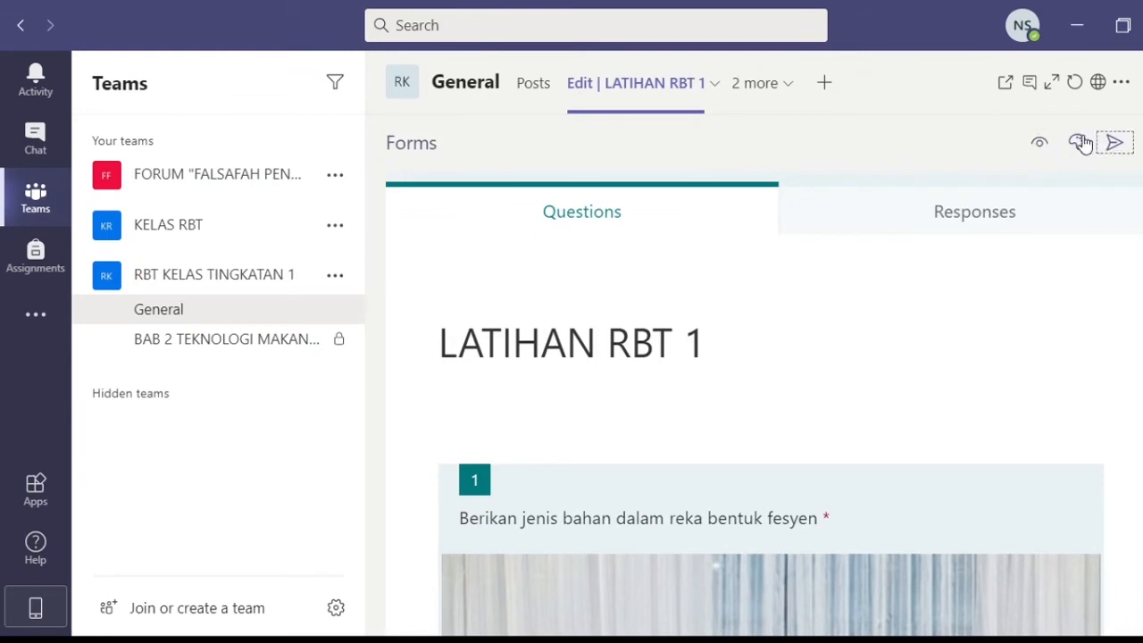
- Browse the form themes and apply the one with clouds in the sky above rolling hills
left_click(1081, 143)
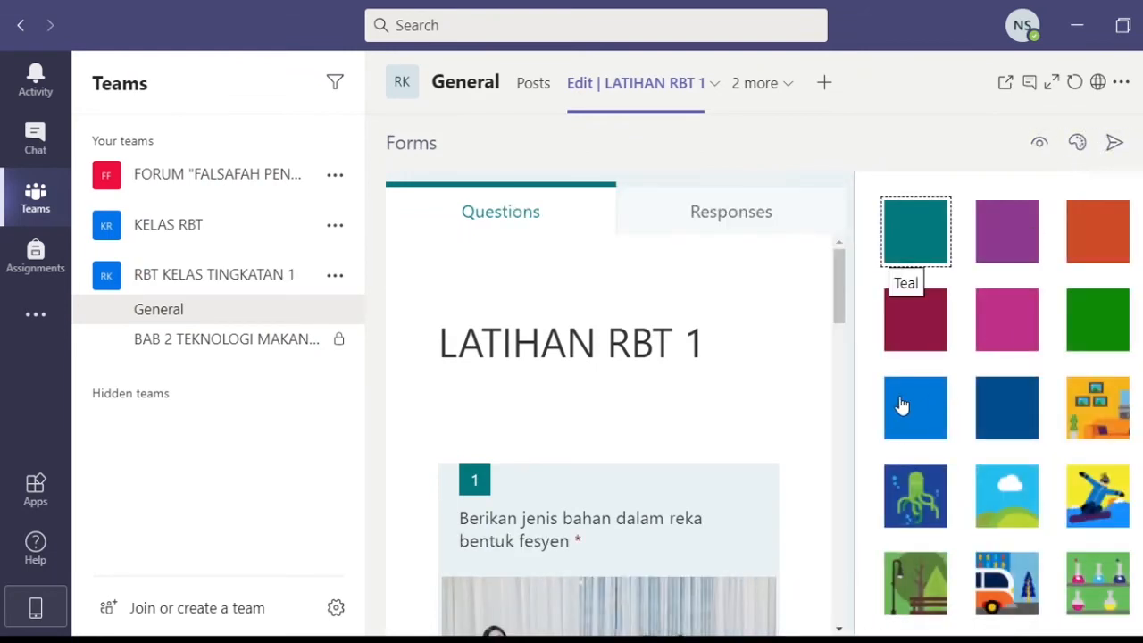
scroll(948, 373, "down", 3)
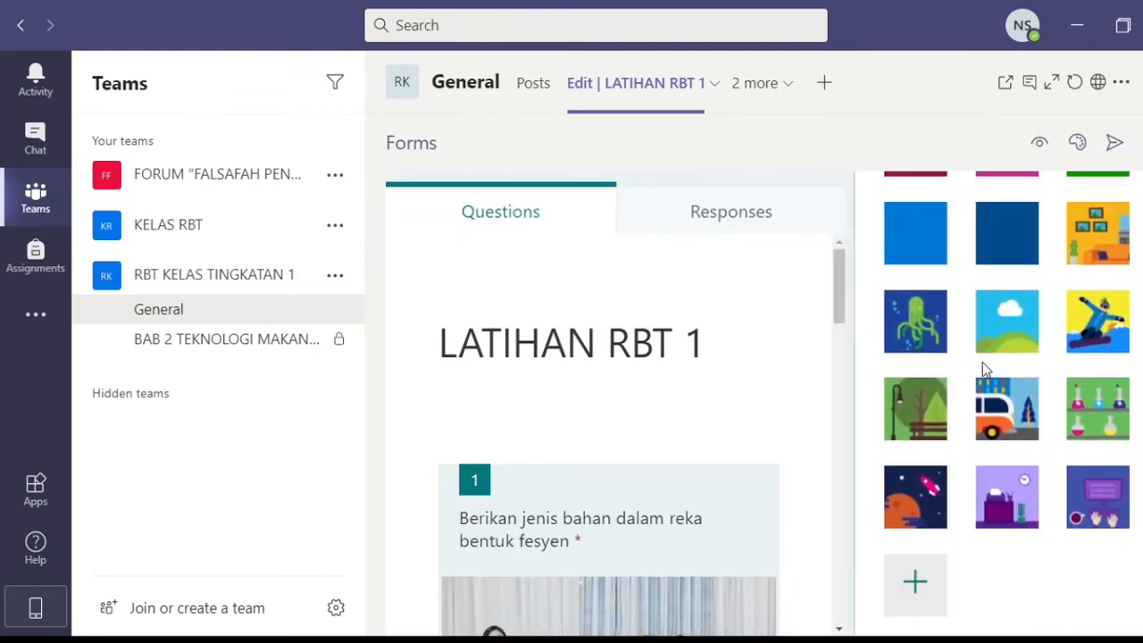
scroll(954, 361, "up", 3)
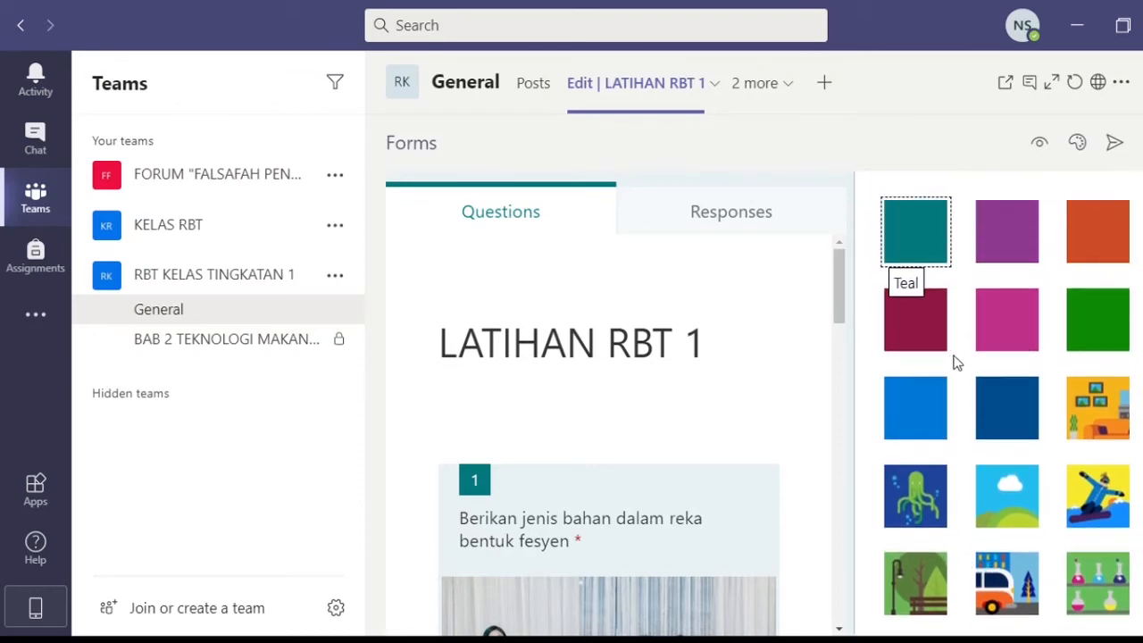
scroll(991, 379, "down", 3)
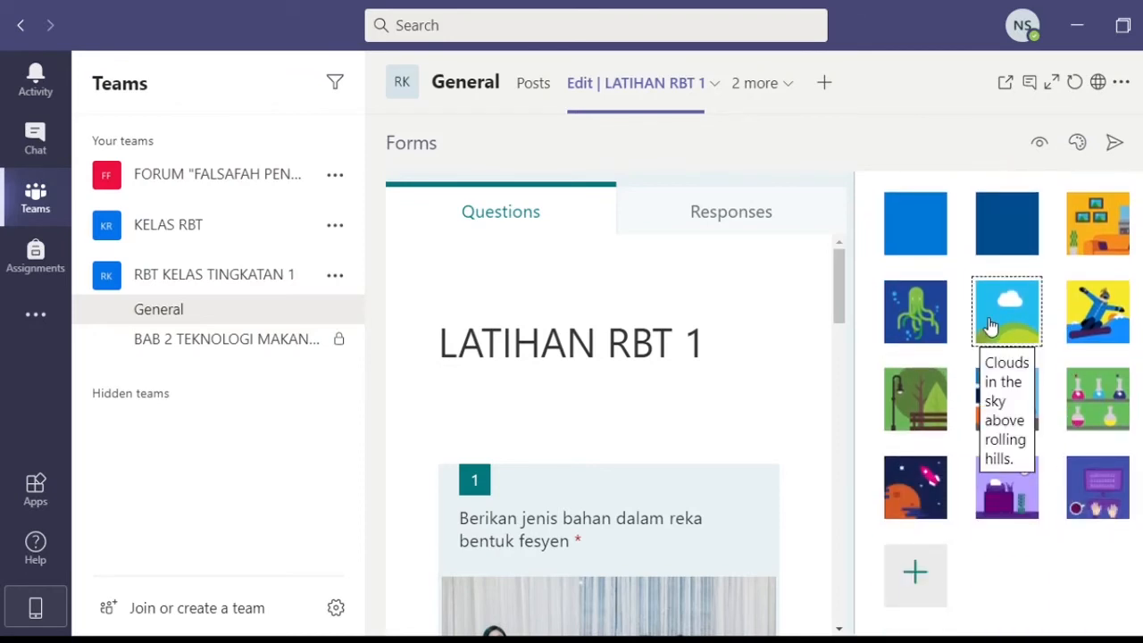
left_click(991, 325)
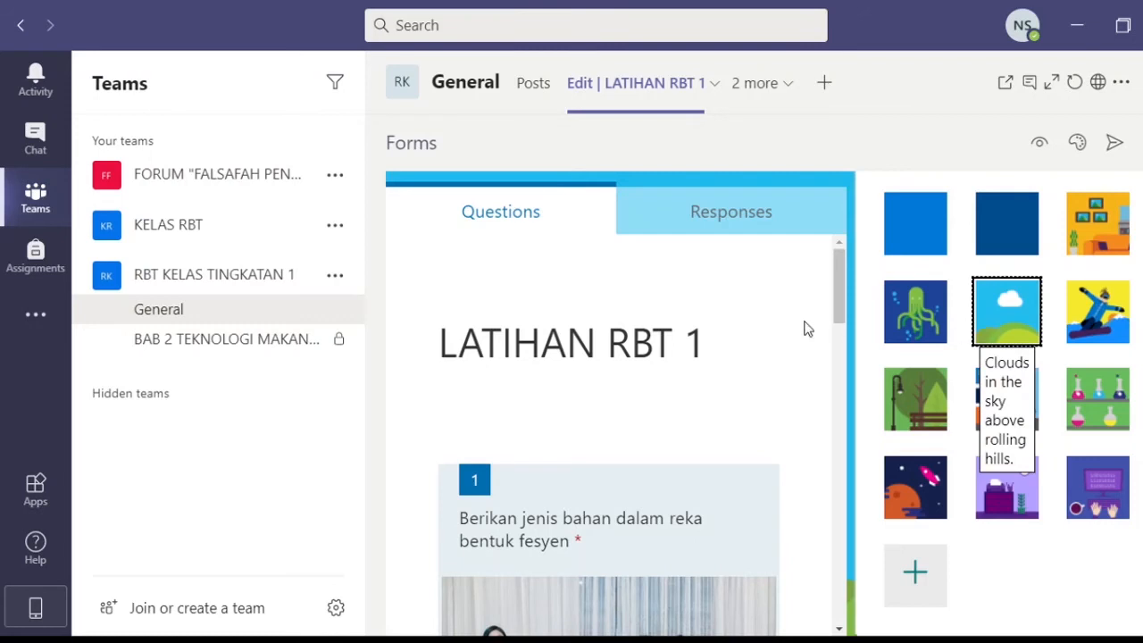
- Examine the applied theme along the whole form and compare it with the other available themes
scroll(785, 344, "down", 3)
scroll(768, 303, "up", 3)
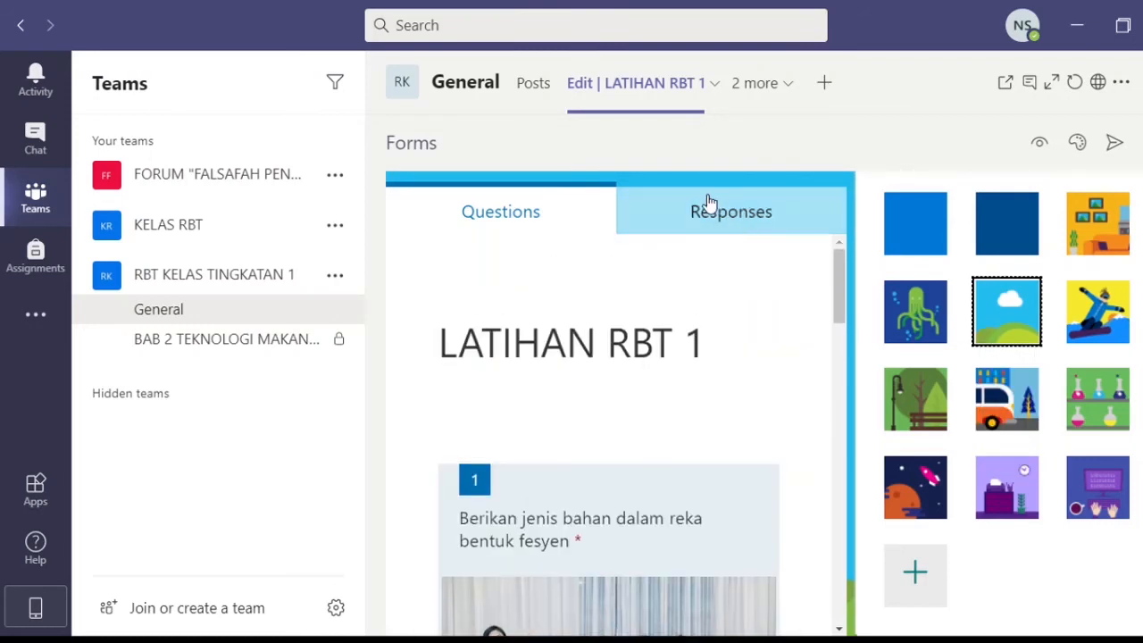
scroll(768, 340, "down", 10)
scroll(759, 377, "down", 5)
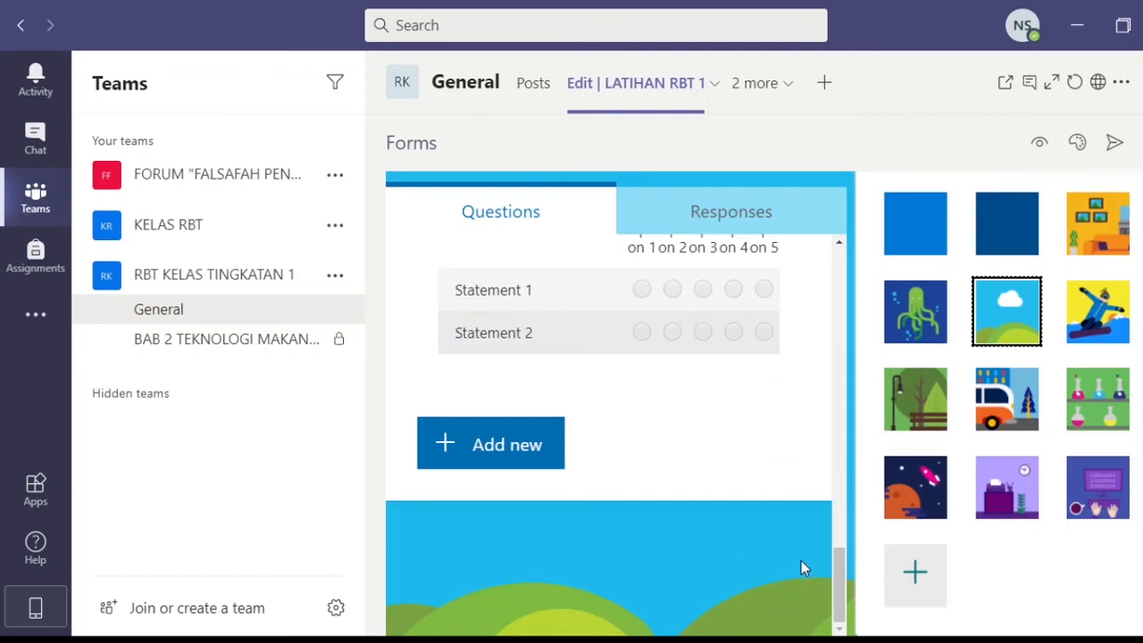
scroll(764, 407, "up", 15)
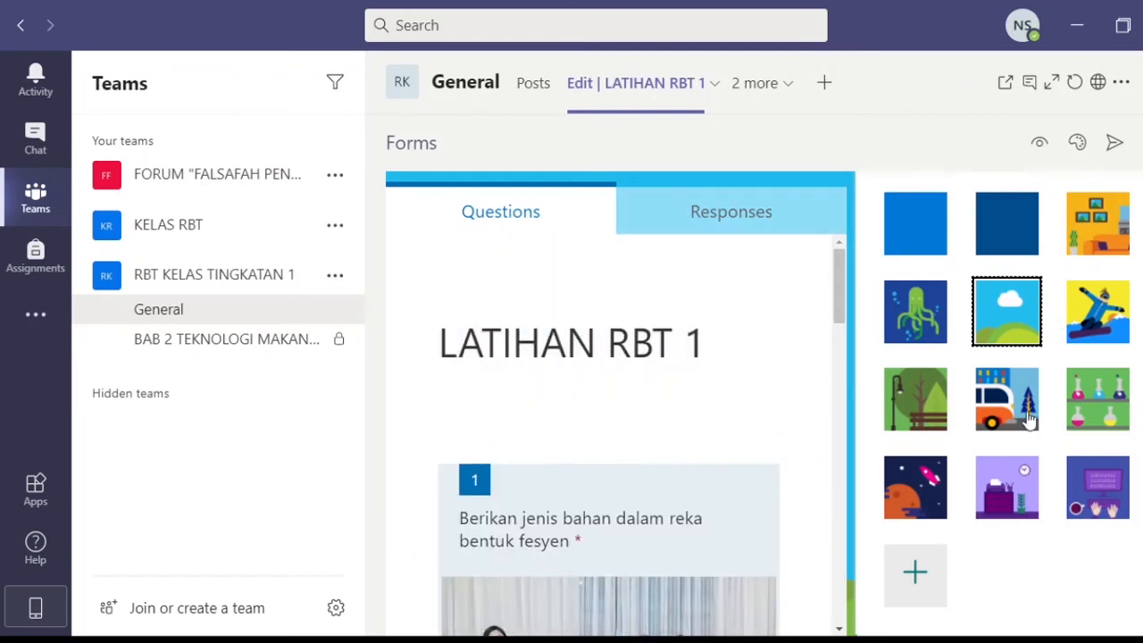
scroll(991, 334, "up", 3)
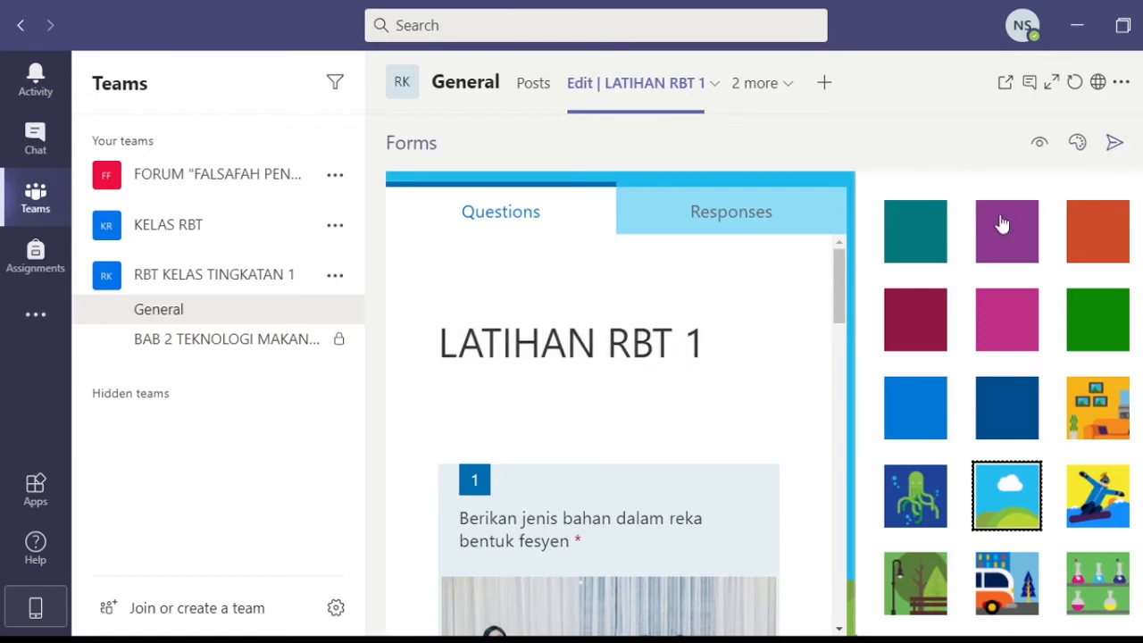
- Keep the form's responses limited to only people in the organization and copy its response link
left_click(1115, 146)
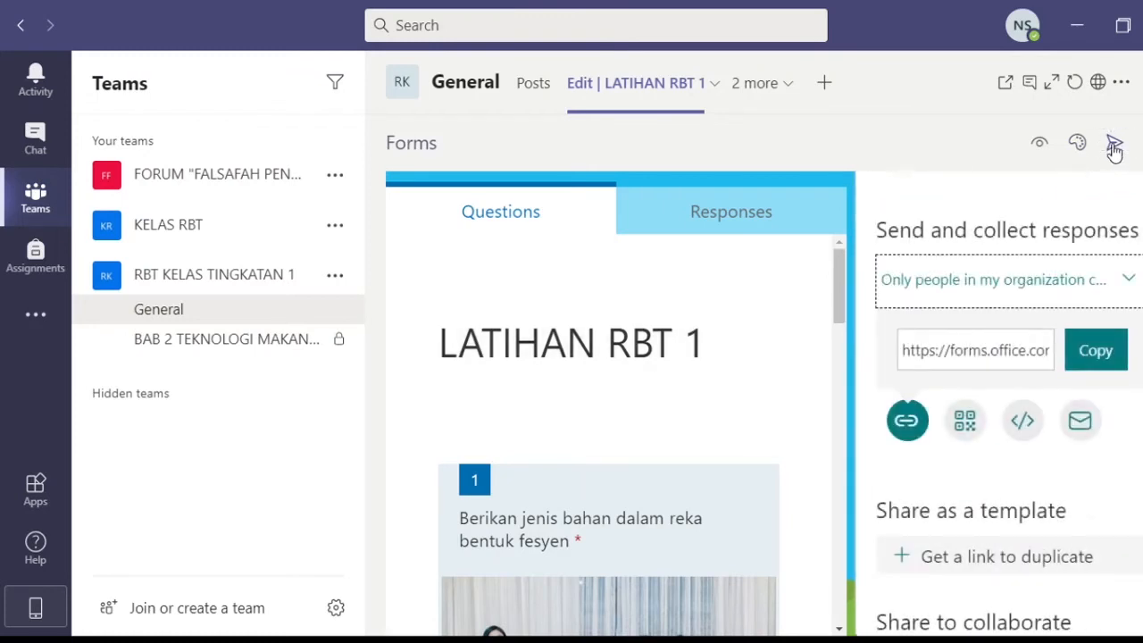
left_click(1052, 299)
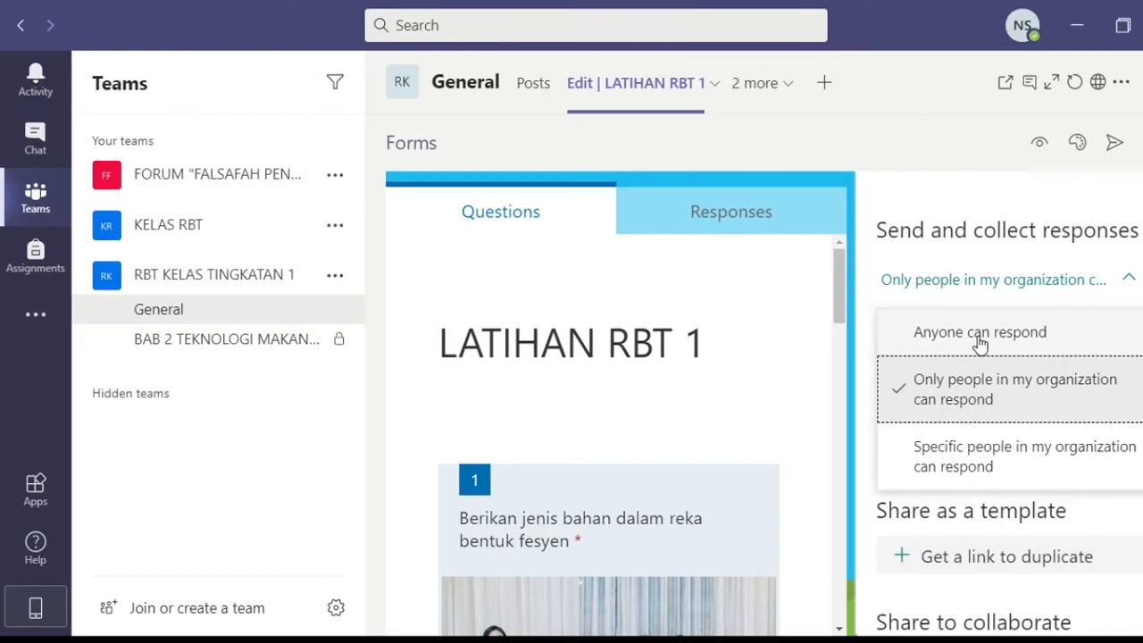
left_click(994, 397)
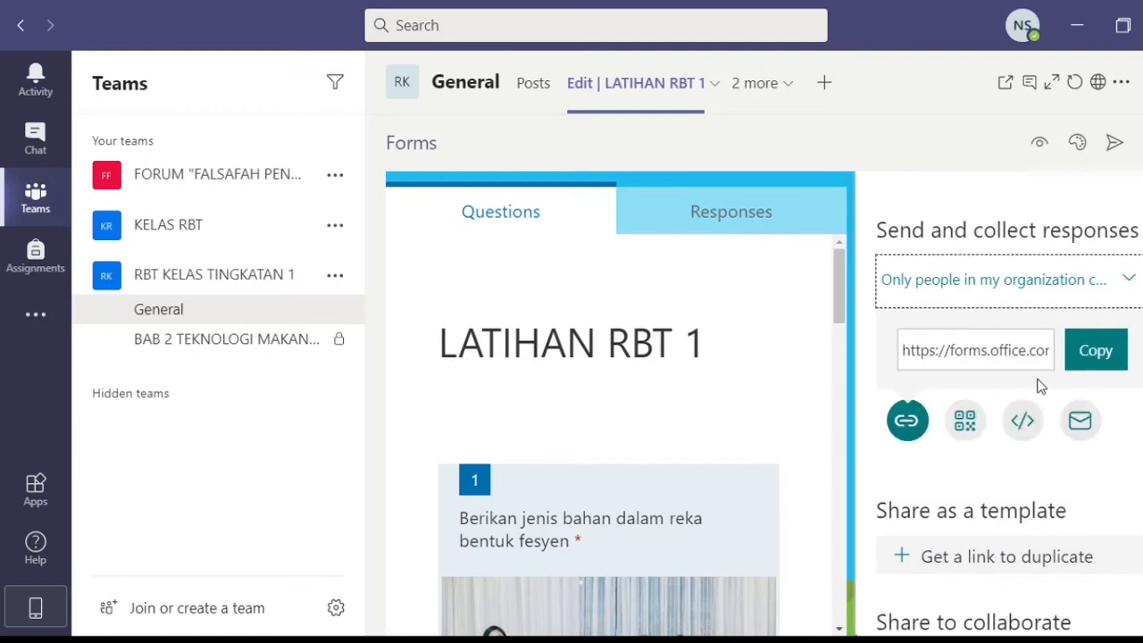
left_click(1106, 353)
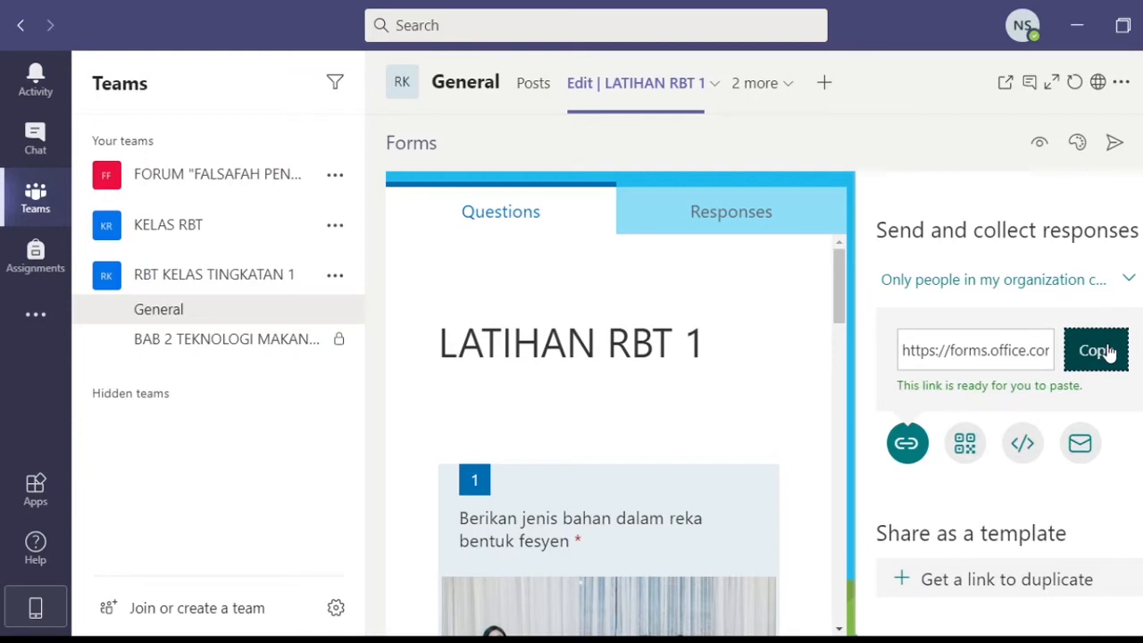
- Examine the form's other sharing methods, including e-mail, template and collaboration links, and copy the response link again
left_click(907, 446)
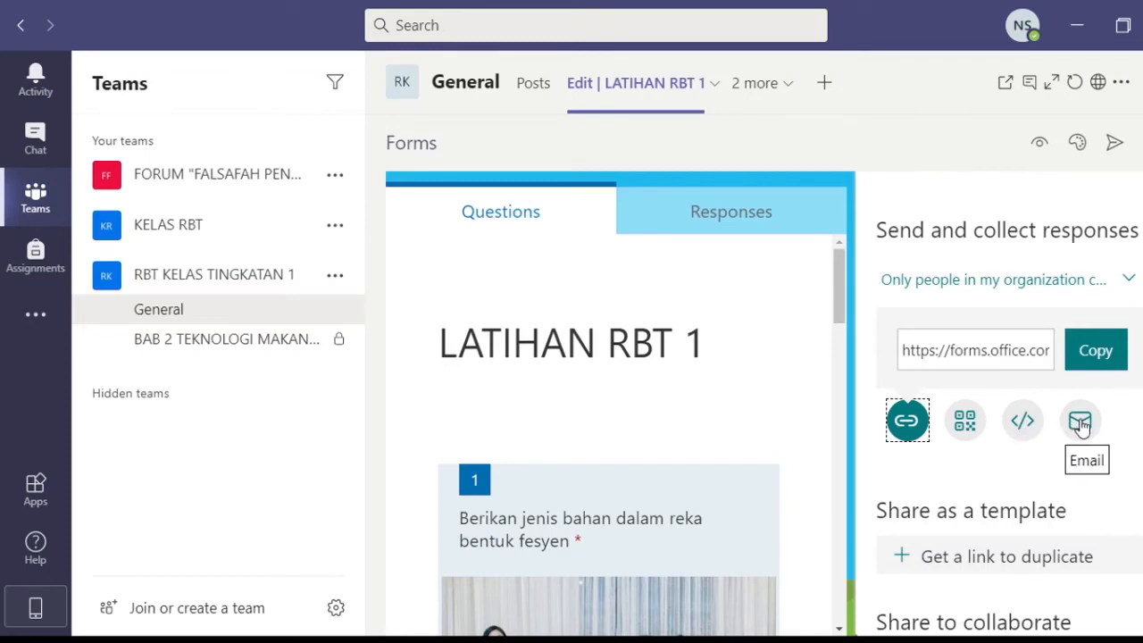
scroll(1002, 492, "down", 1)
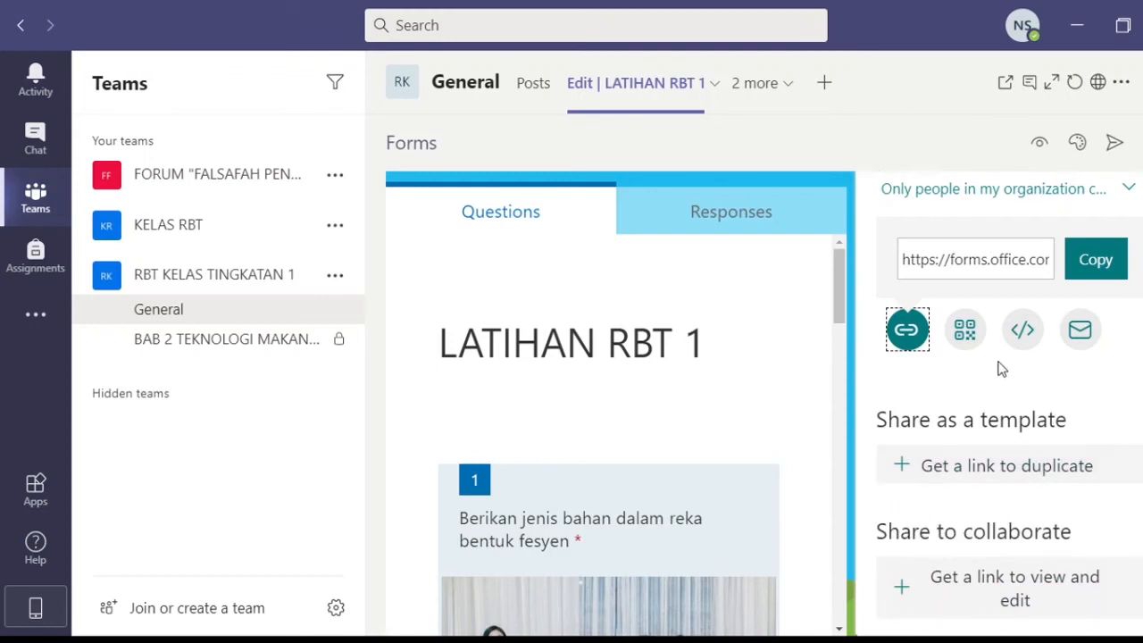
scroll(1000, 367, "up", 2)
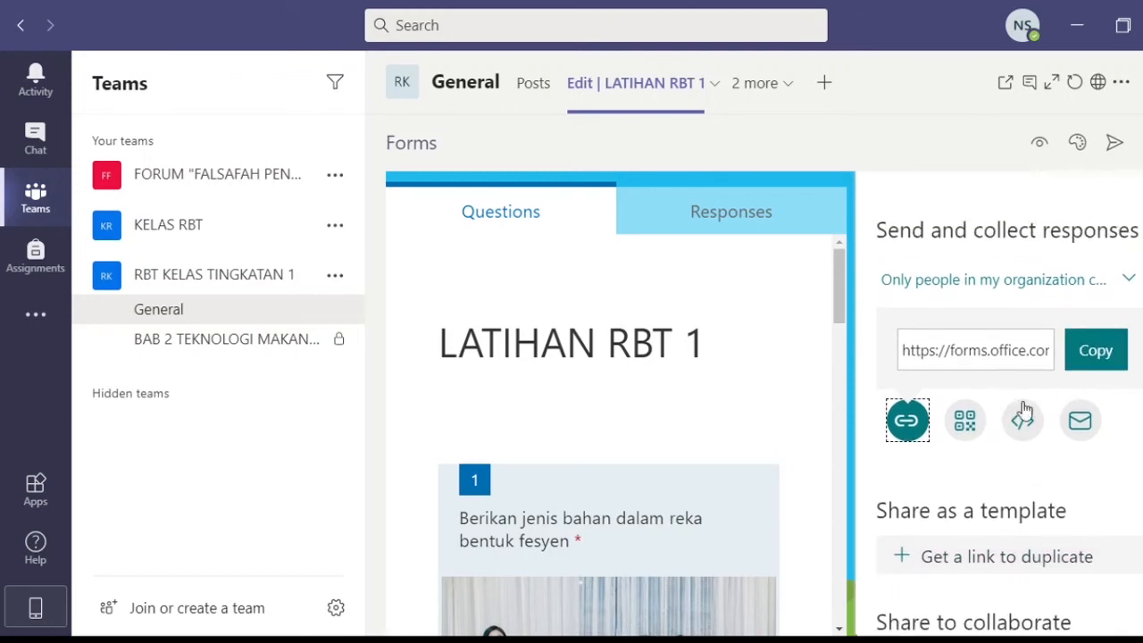
left_click(1096, 351)
scroll(1104, 360, "down", 2)
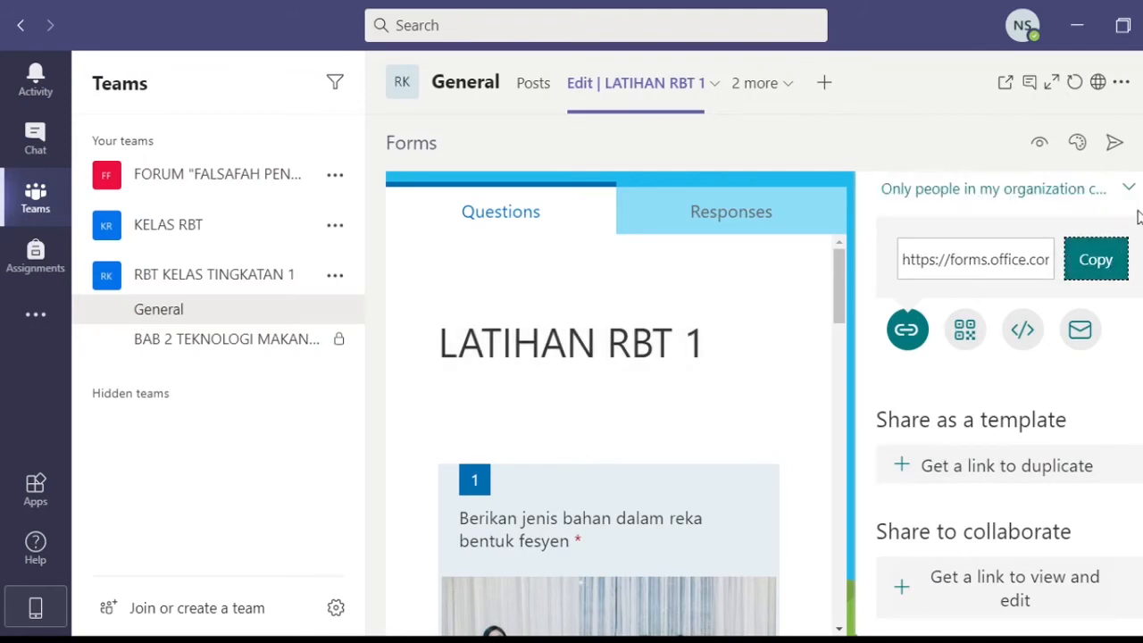
- Look over the form's additional options, such as Settings, Multilingual and Print Form, and return to the form
left_click(1141, 143)
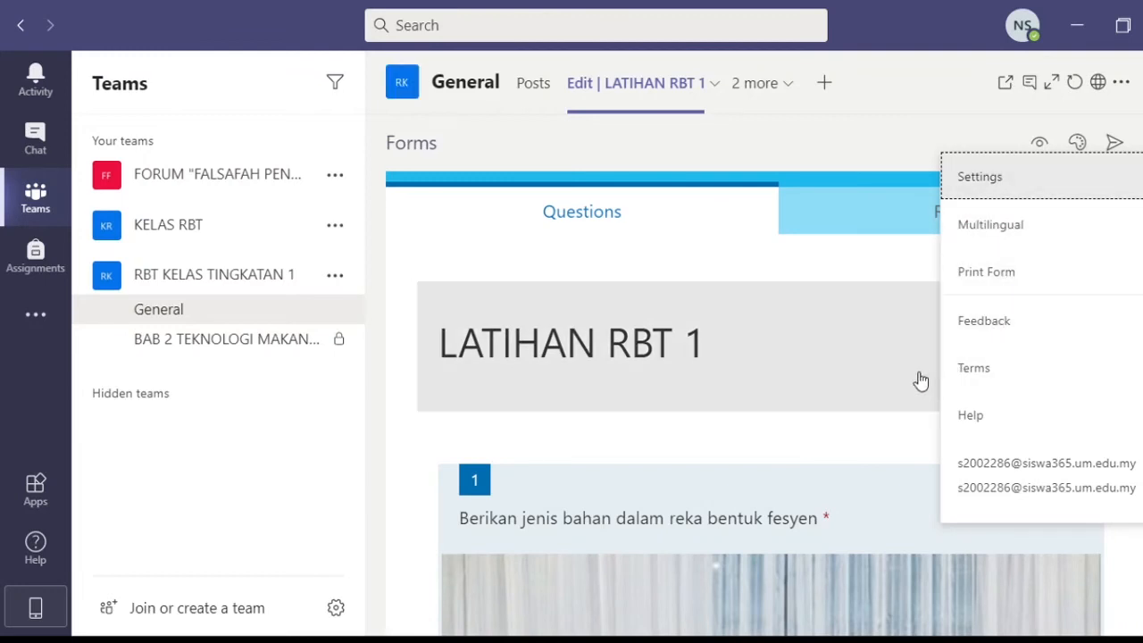
left_click(862, 280)
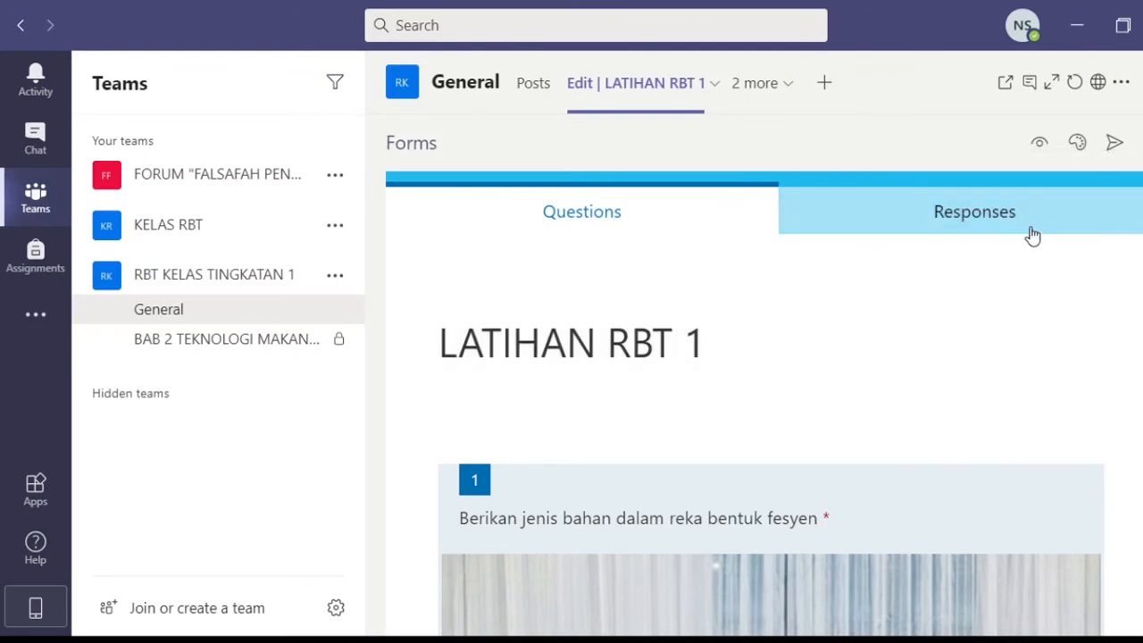
scroll(1009, 283, "down", 5)
scroll(1010, 283, "up", 5)
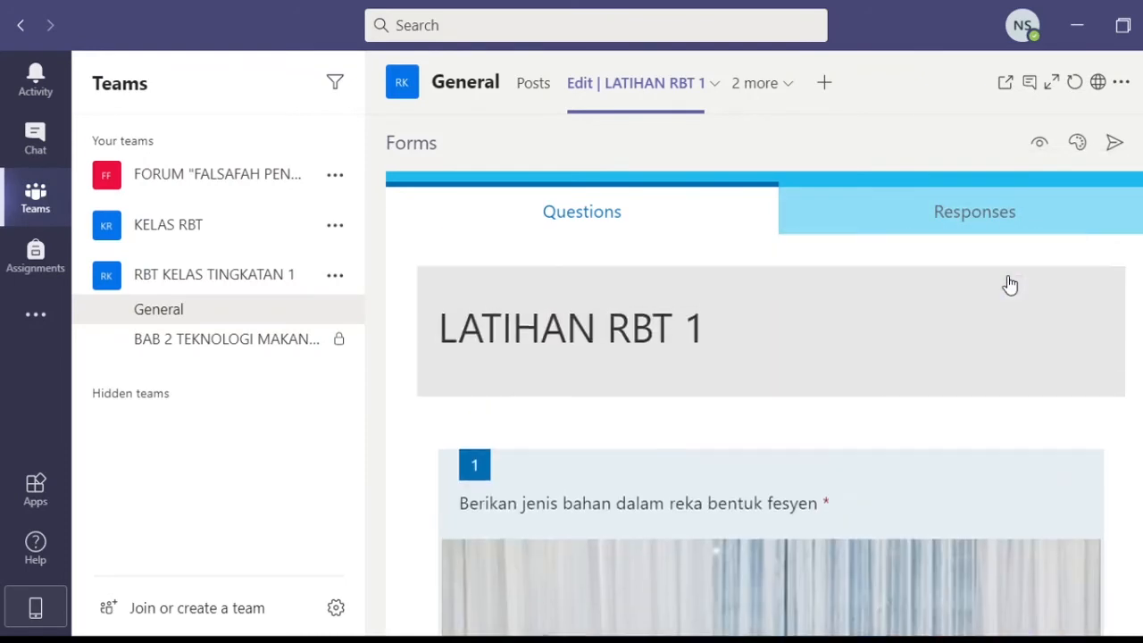
- Review the response summary of LATIHAN RBT 1 and return to its questions
left_click(882, 229)
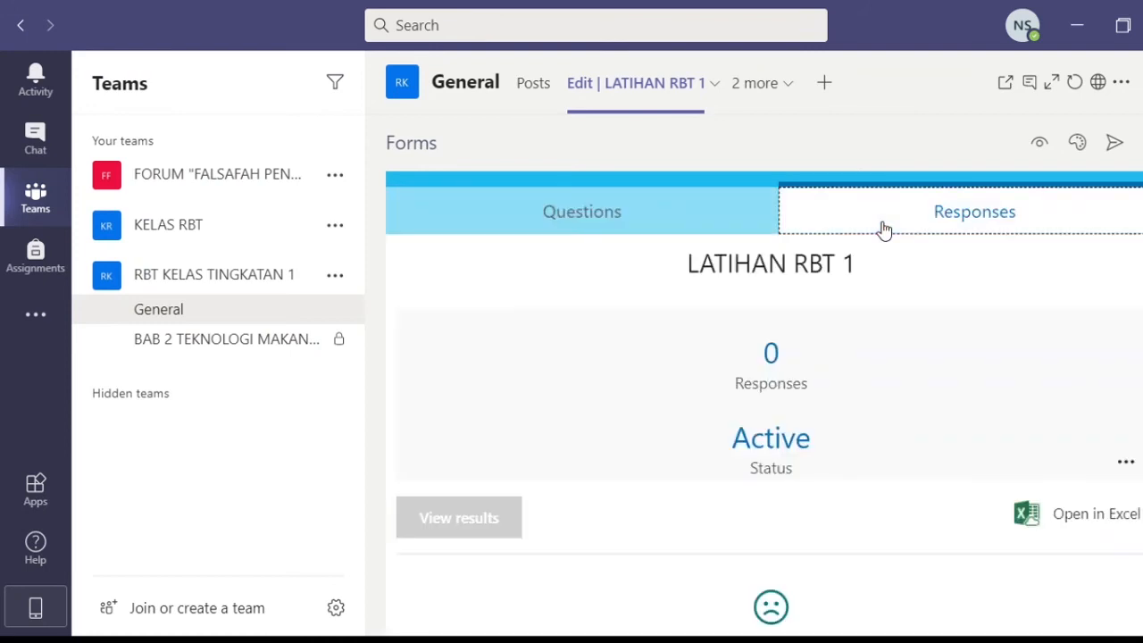
scroll(982, 439, "down", 3)
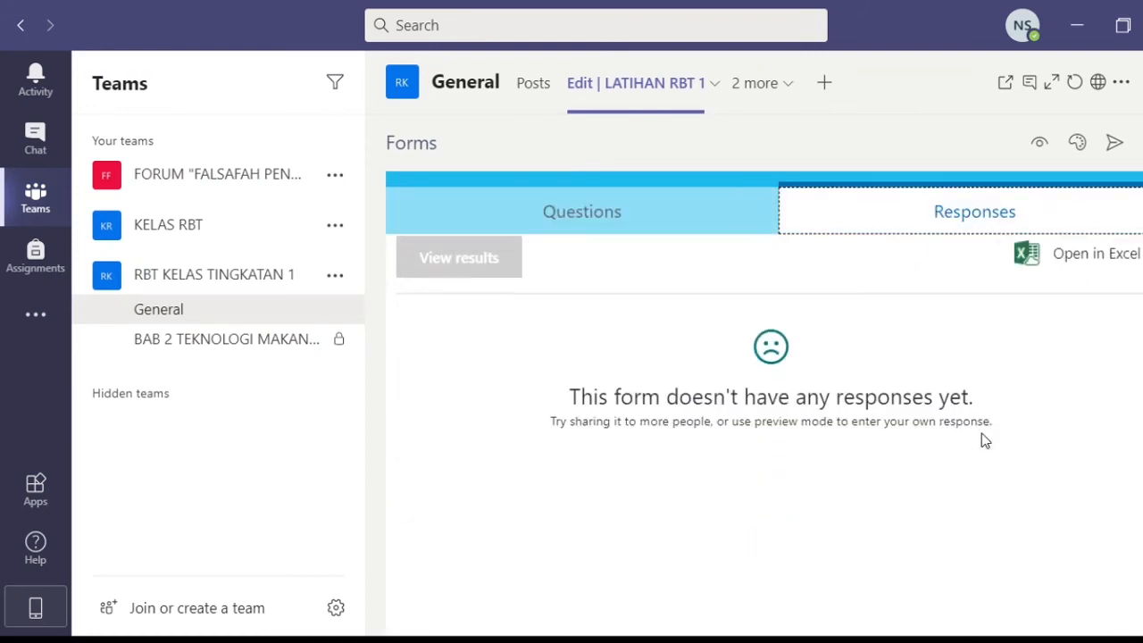
scroll(962, 426, "up", 3)
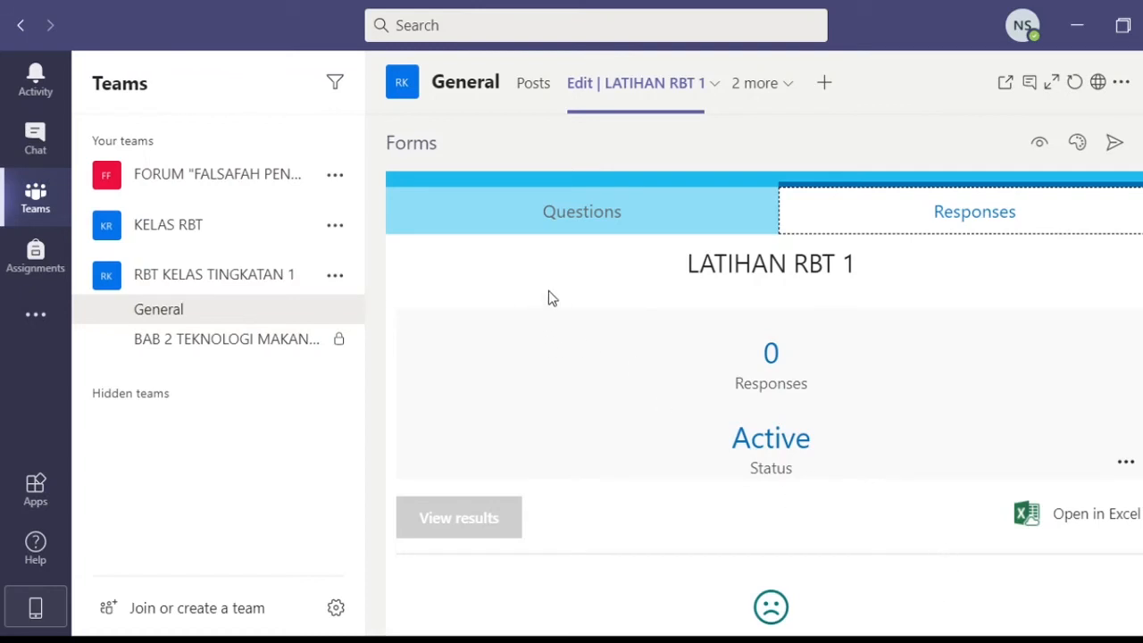
left_click(565, 220)
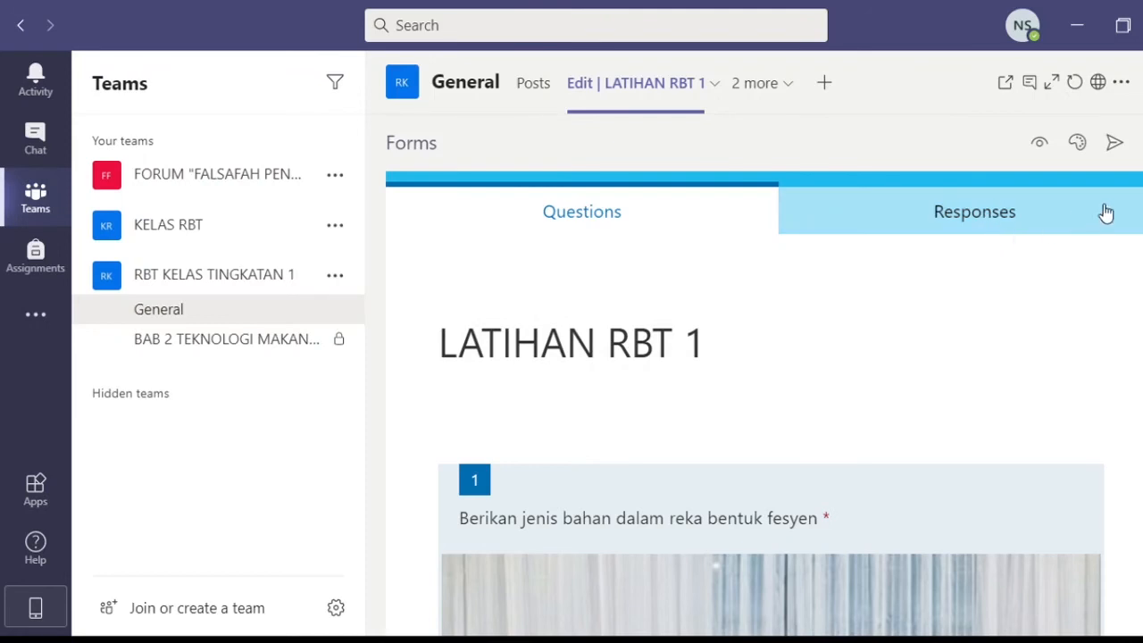
- View the General channel's posts and look through the conversation for the notebook and LATIHAN RBT 1 announcements
left_click(198, 316)
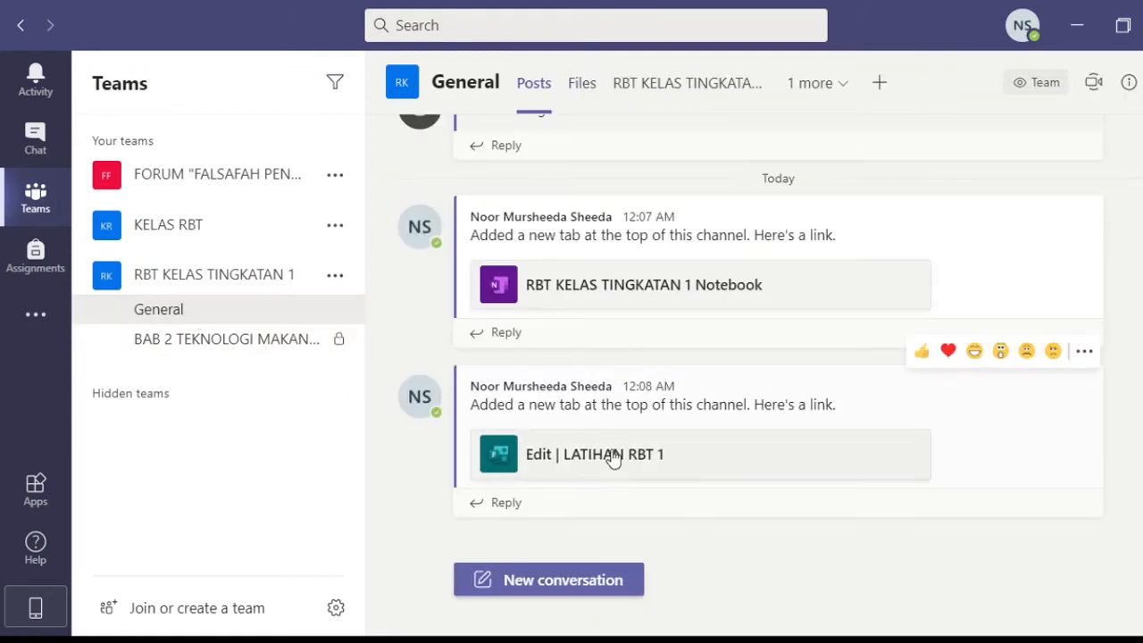
scroll(737, 474, "up", 2)
scroll(737, 474, "down", 2)
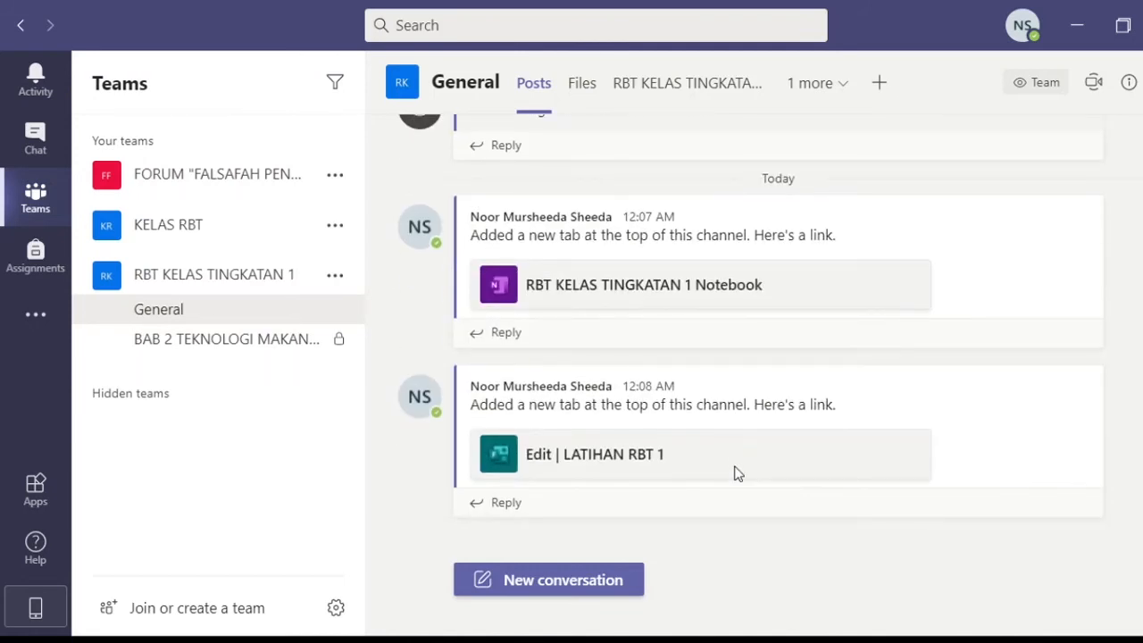
scroll(738, 473, "up", 4)
scroll(737, 474, "down", 4)
scroll(737, 474, "up", 4)
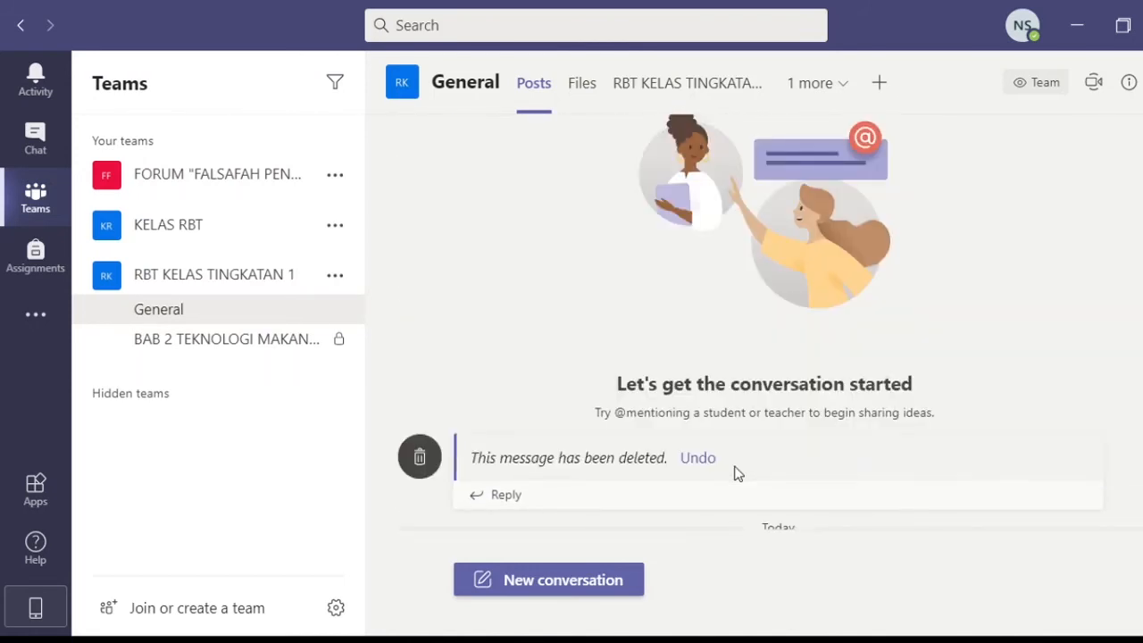
scroll(737, 474, "down", 4)
mouse_move(737, 474)
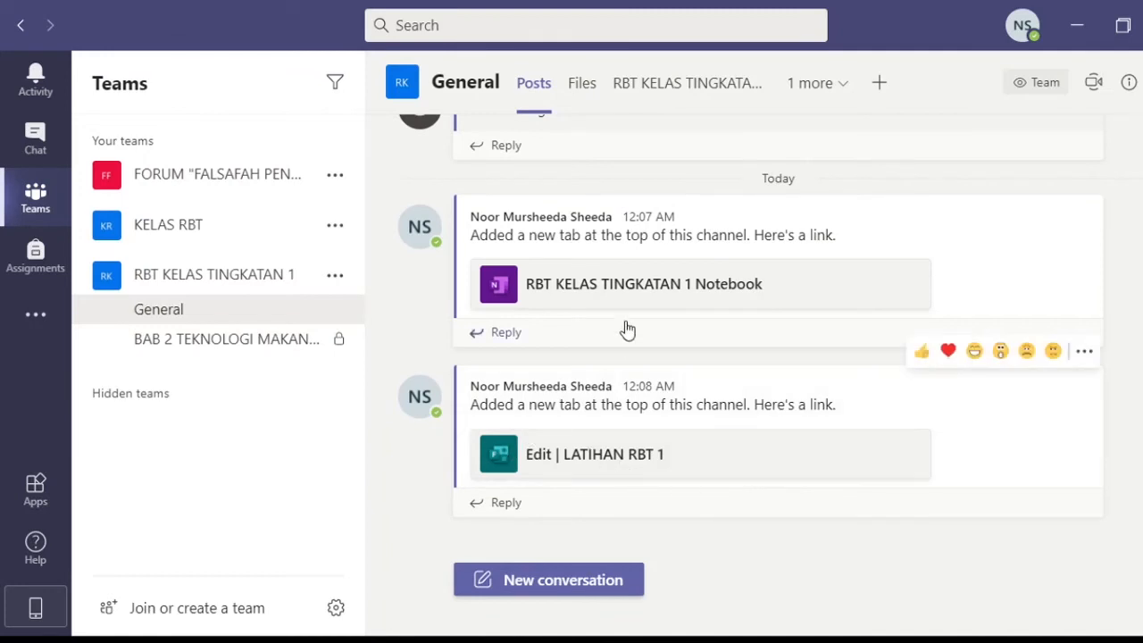
- Open the LATIHAN RBT 1 form from its channel post and look through its questions
left_click(661, 472)
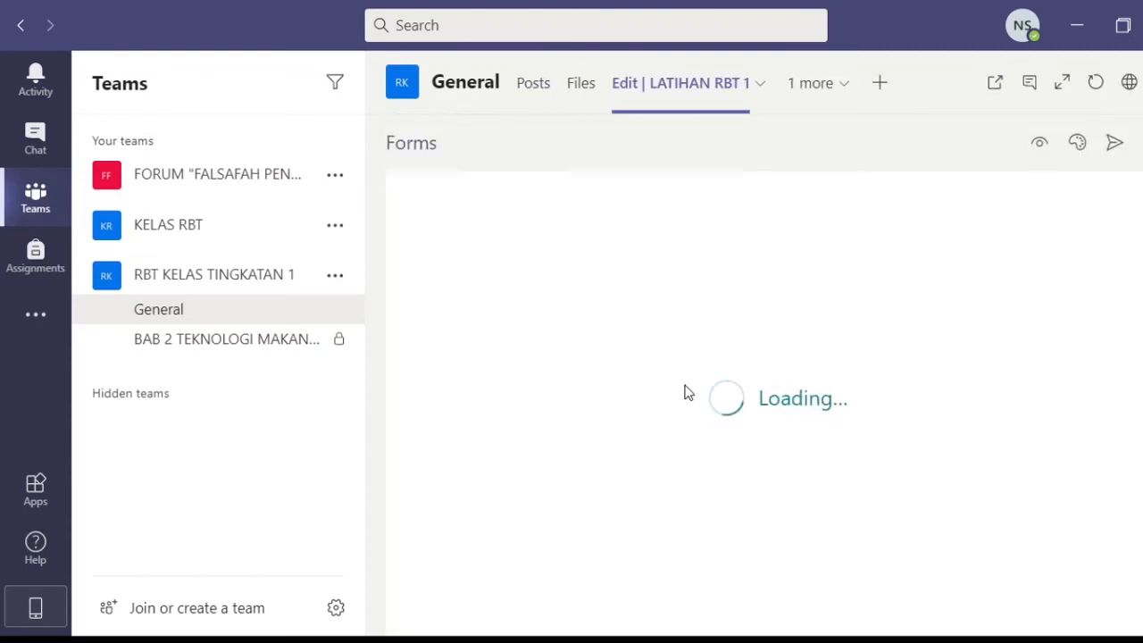
scroll(684, 395, "down", 10)
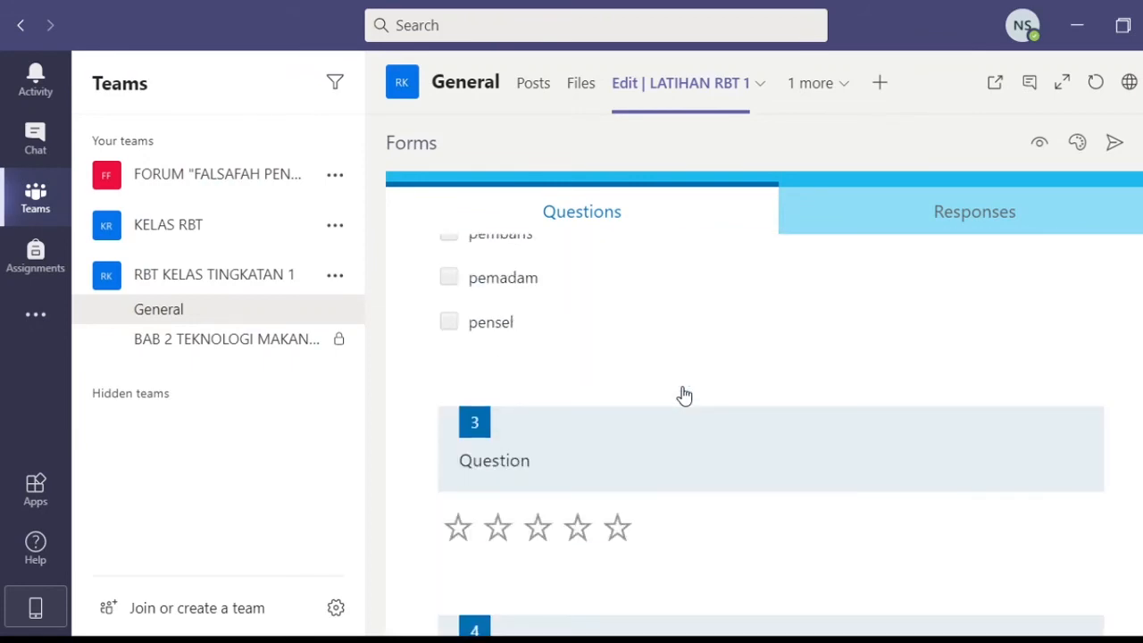
scroll(684, 395, "down", 2)
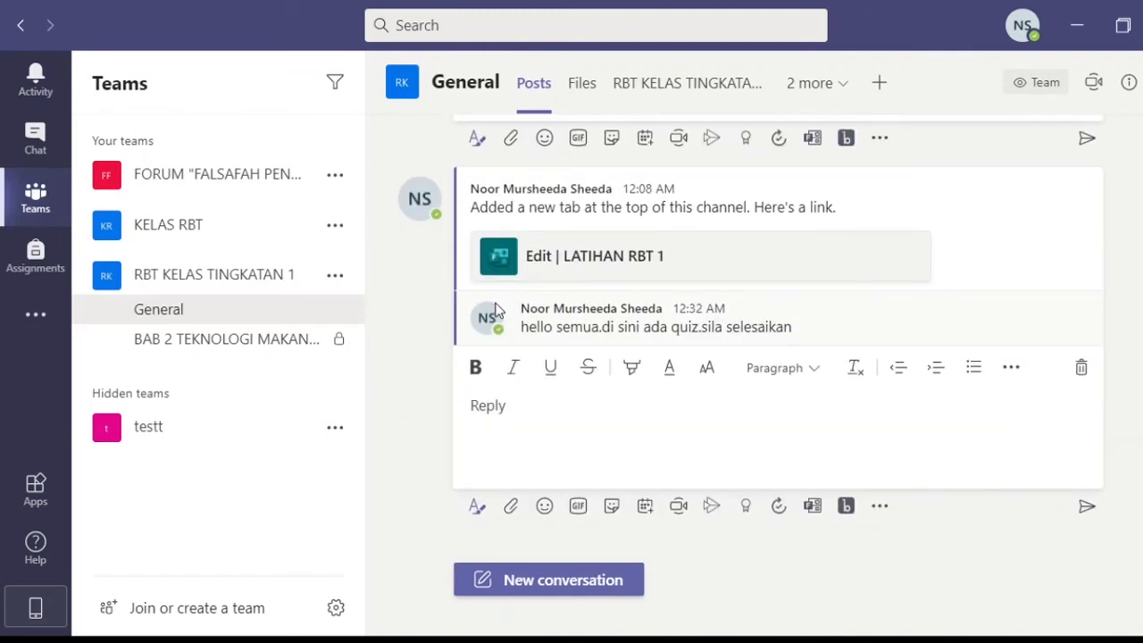
- Collapse the formatting tools of the reply under the LATIHAN RBT 1 post and view its file attachment sources
mouse_move(497, 310)
mouse_move(565, 333)
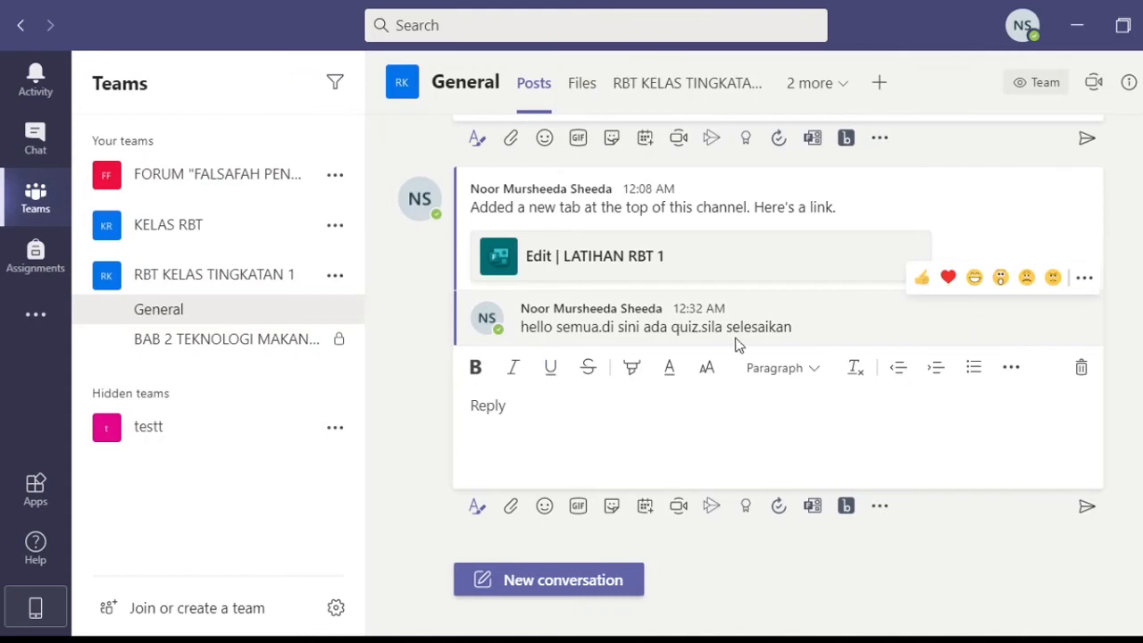
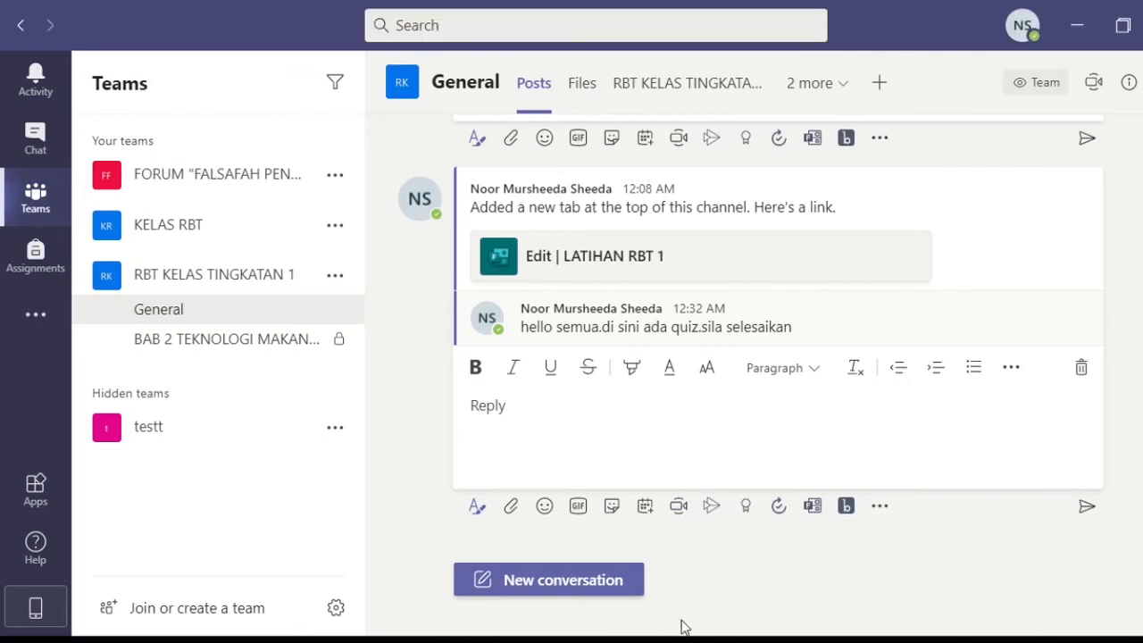
left_click(478, 511)
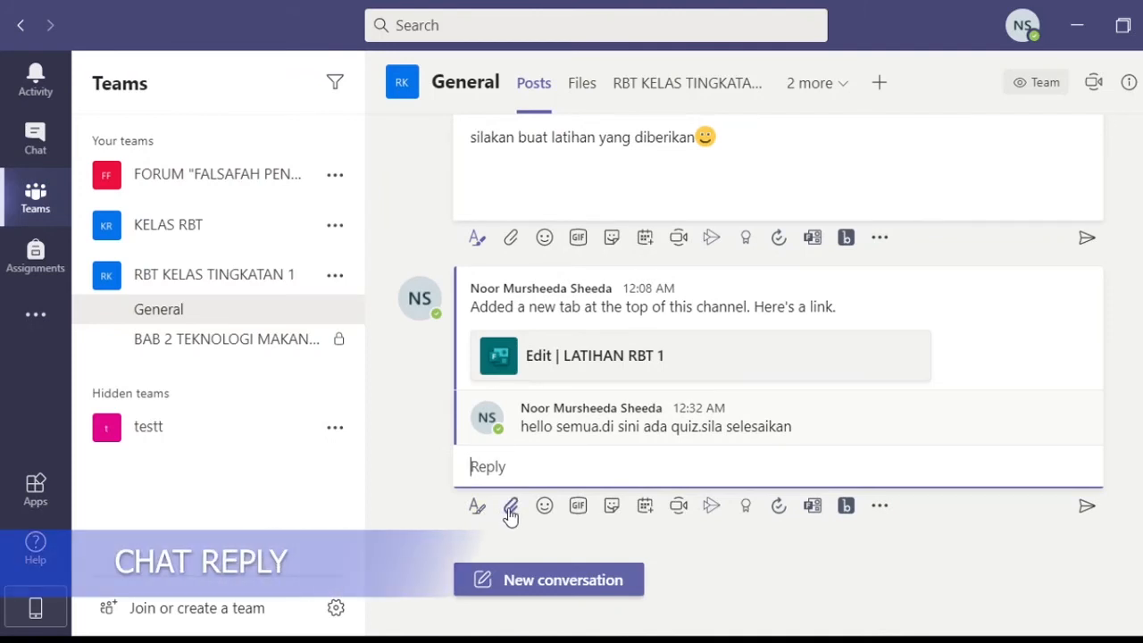
left_click(510, 508)
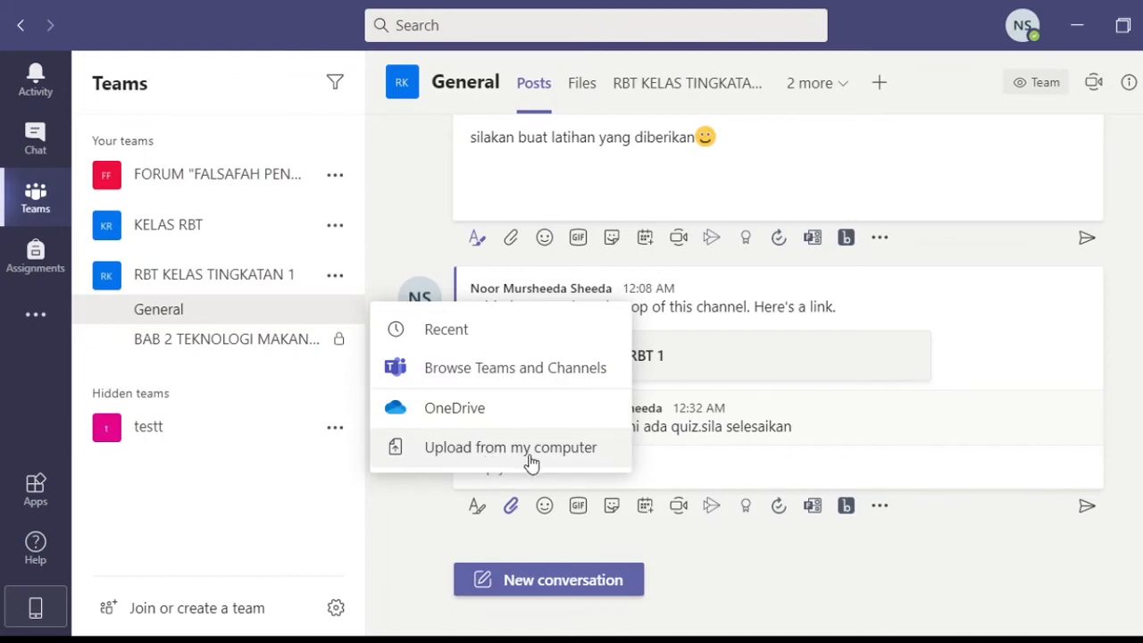
- Insert the smiling face emoji into the reply under the LATIHAN RBT 1 post
left_click(548, 509)
left_click(548, 509)
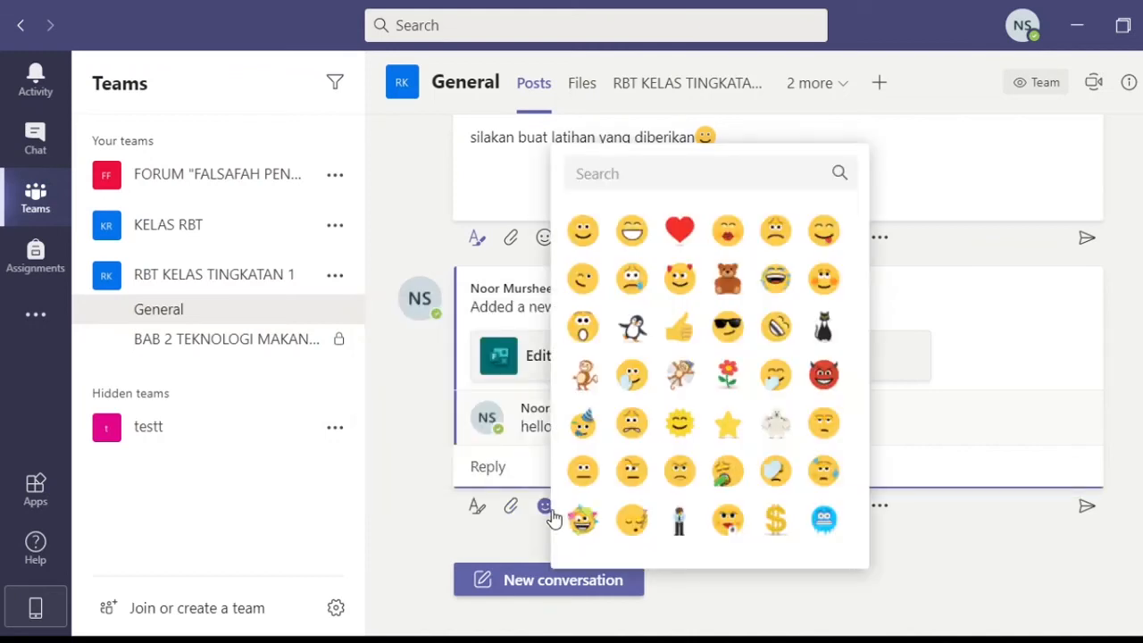
left_click(582, 230)
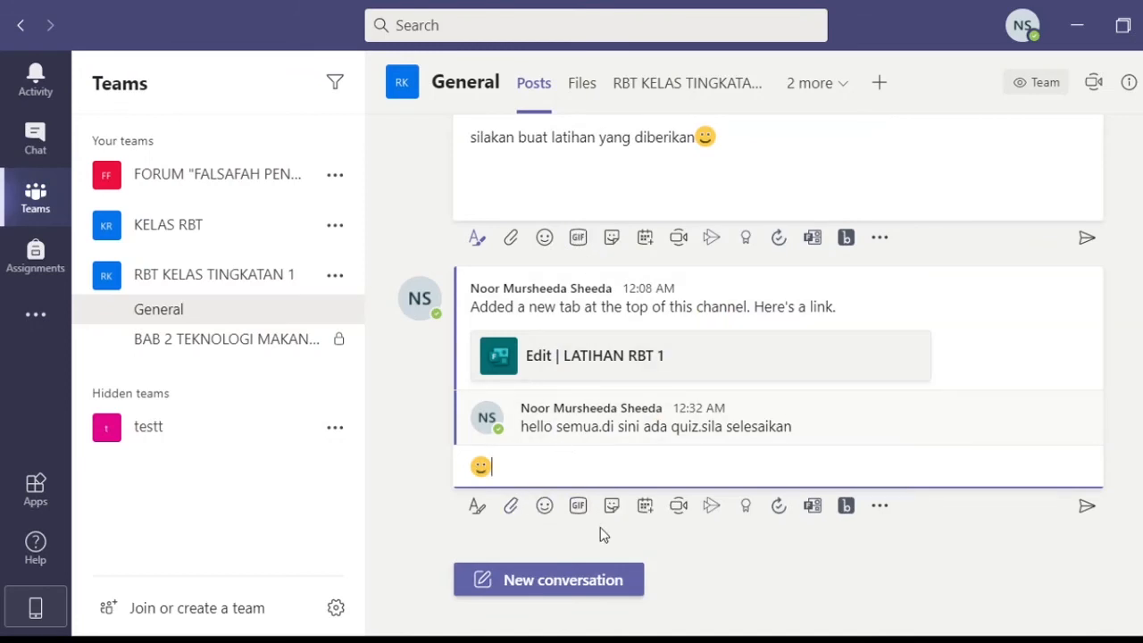
- Browse the GIFs offered for the reply and return to the message without choosing one
left_click(579, 506)
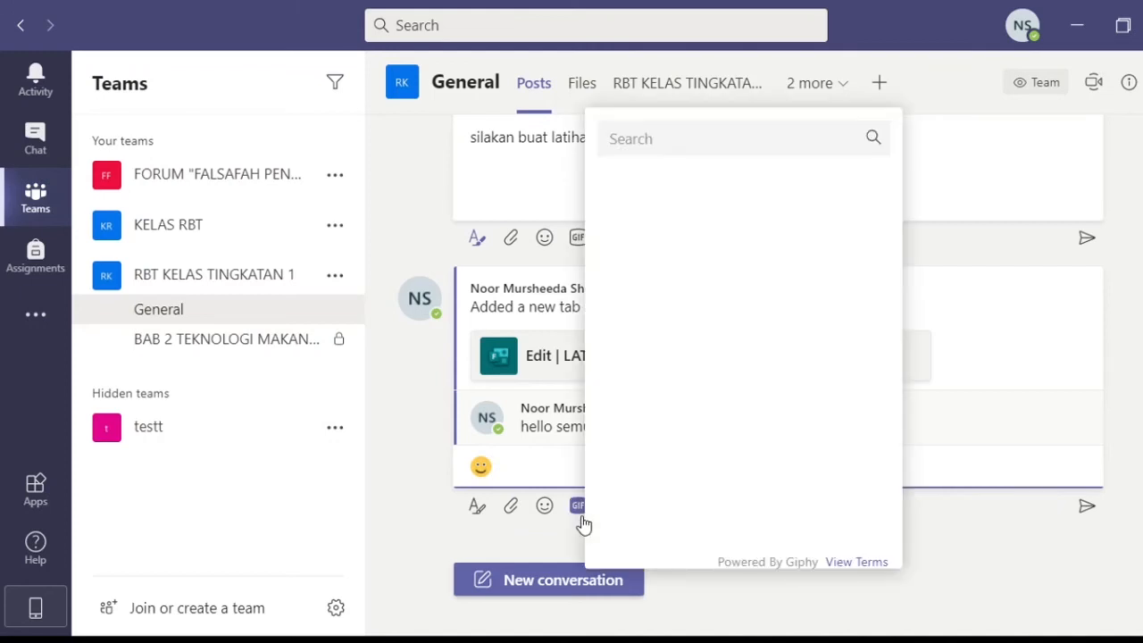
scroll(660, 370, "down", 4)
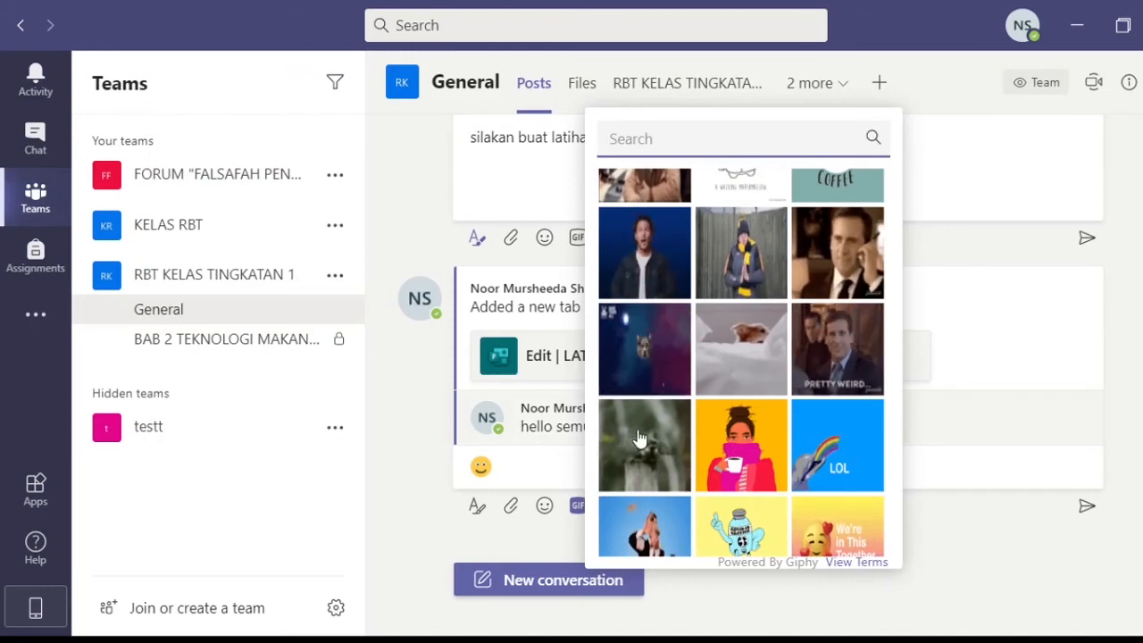
left_click(531, 464)
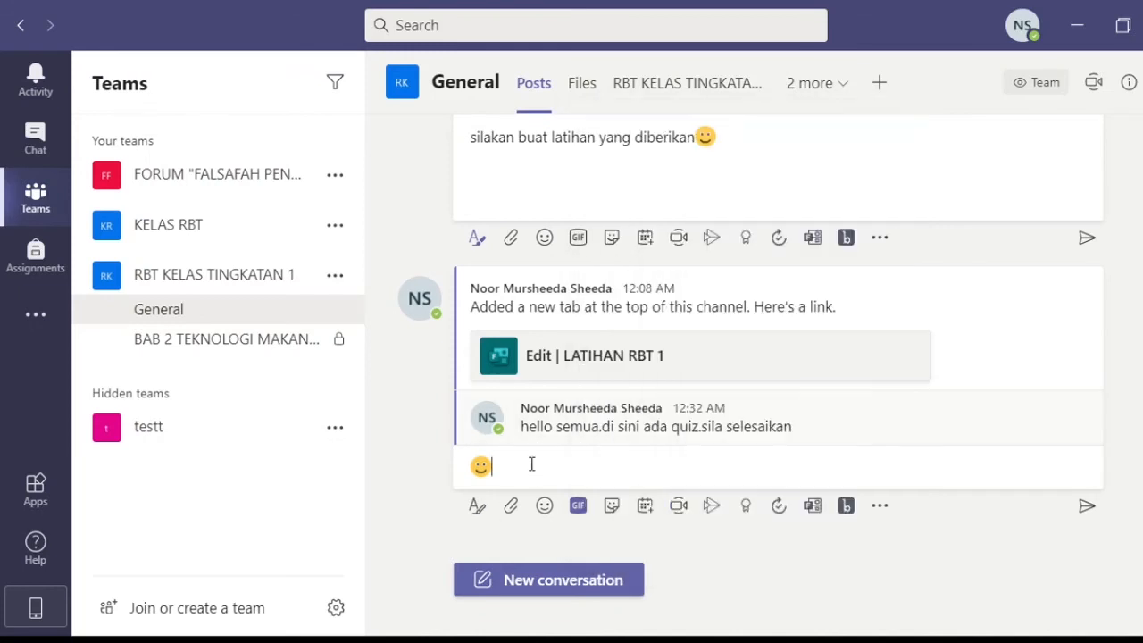
- Browse the sticker and meme collections for the reply, view Periodic Pals, and close them without choosing a sticker
left_click(618, 516)
scroll(745, 403, "down", 5)
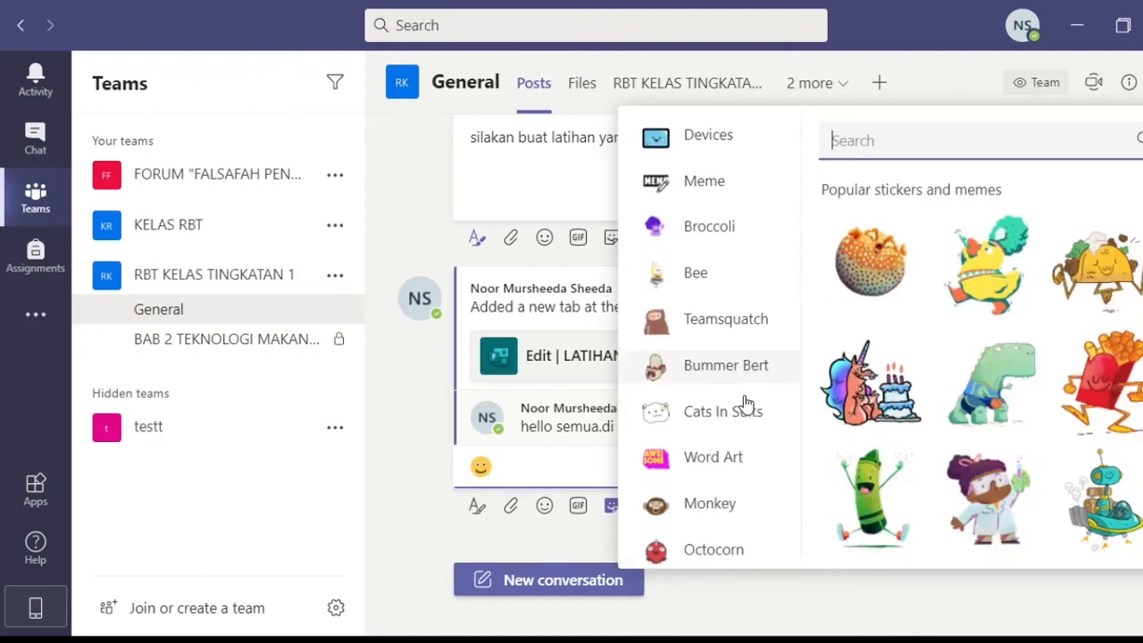
scroll(744, 402, "up", 5)
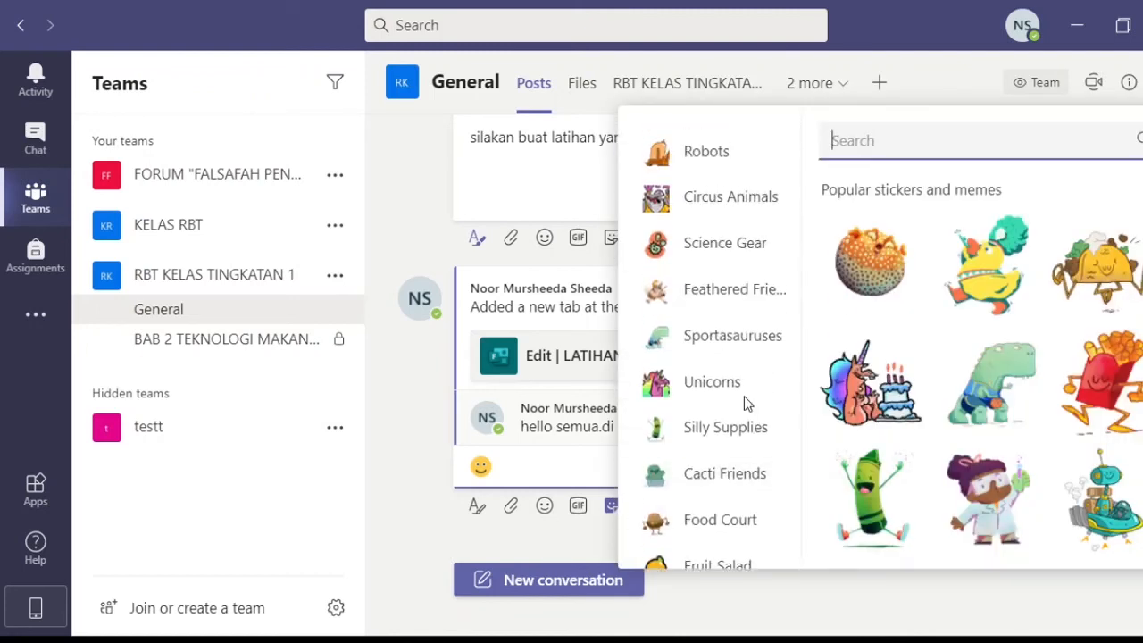
left_click(736, 395)
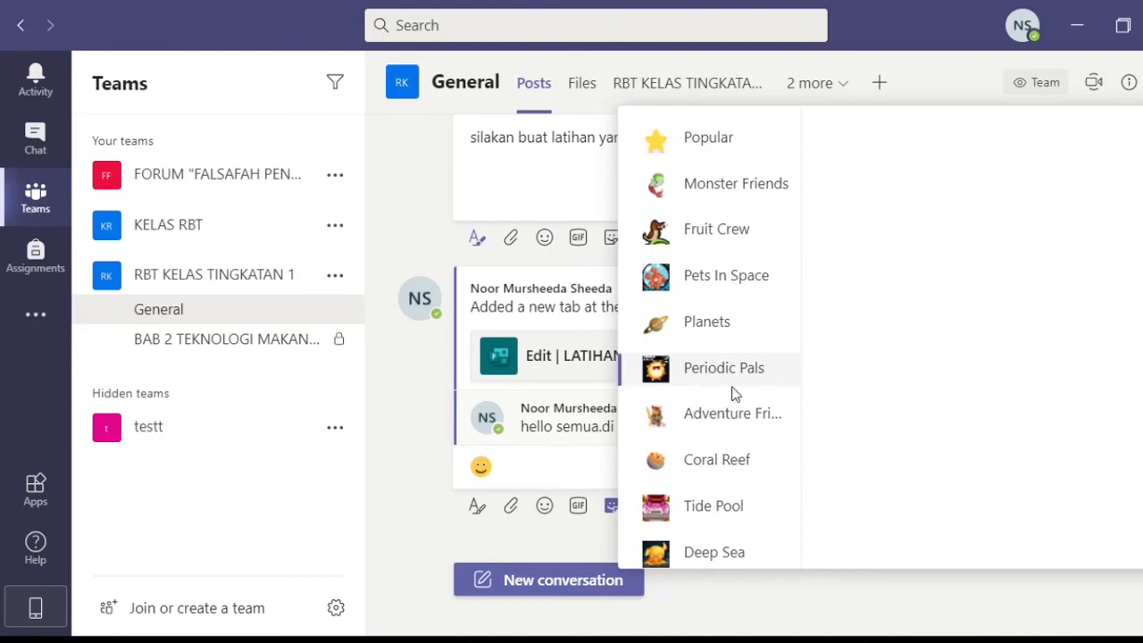
left_click(584, 536)
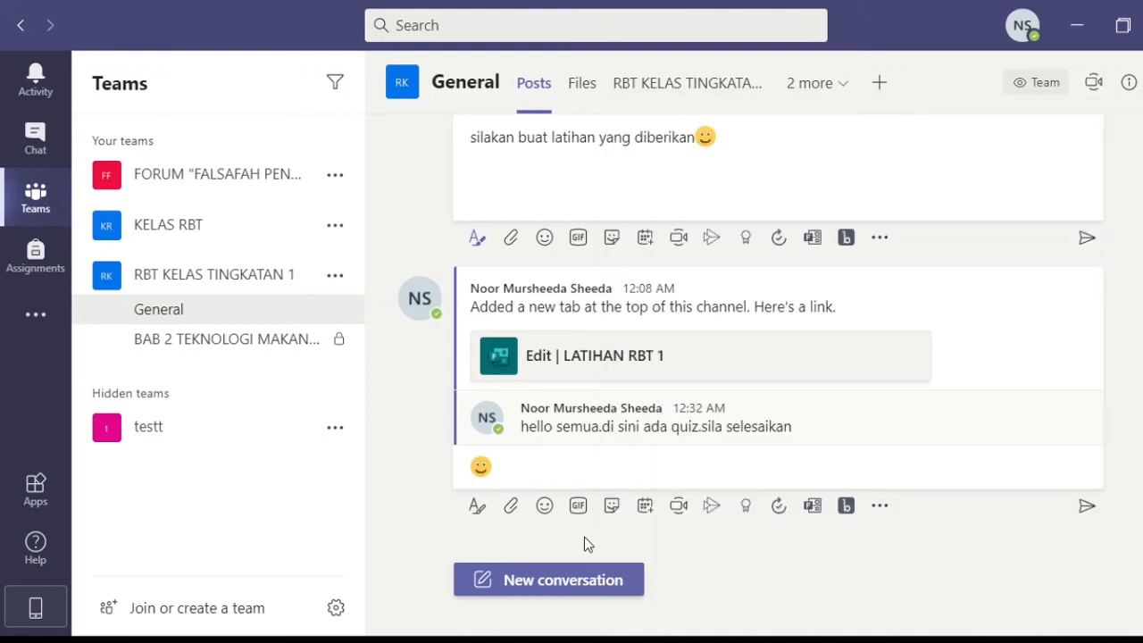
- Look over the new meeting form for the RBT KELAS TINGKATAN 1 General channel and close it without sending an invitation
left_click(646, 507)
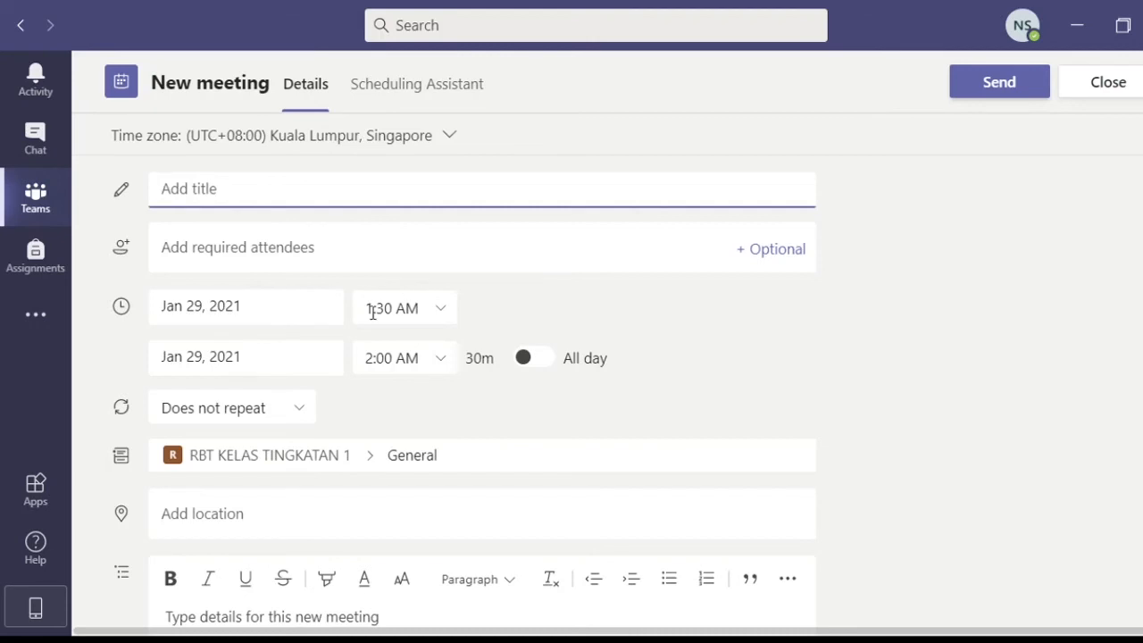
scroll(222, 380, "down", 2)
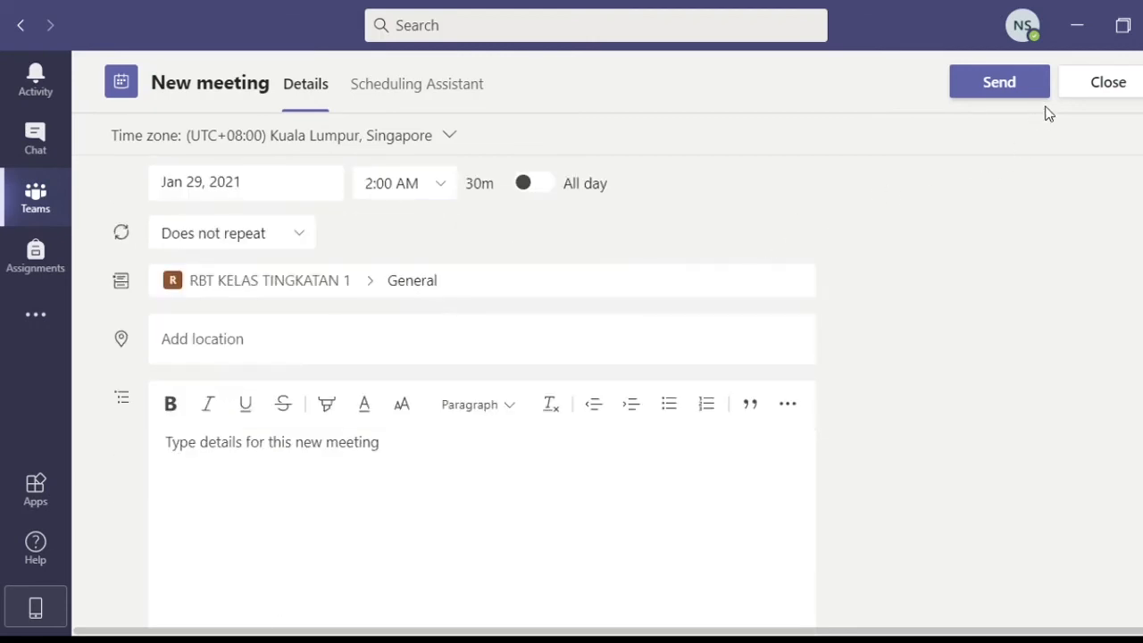
scroll(986, 174, "up", 2)
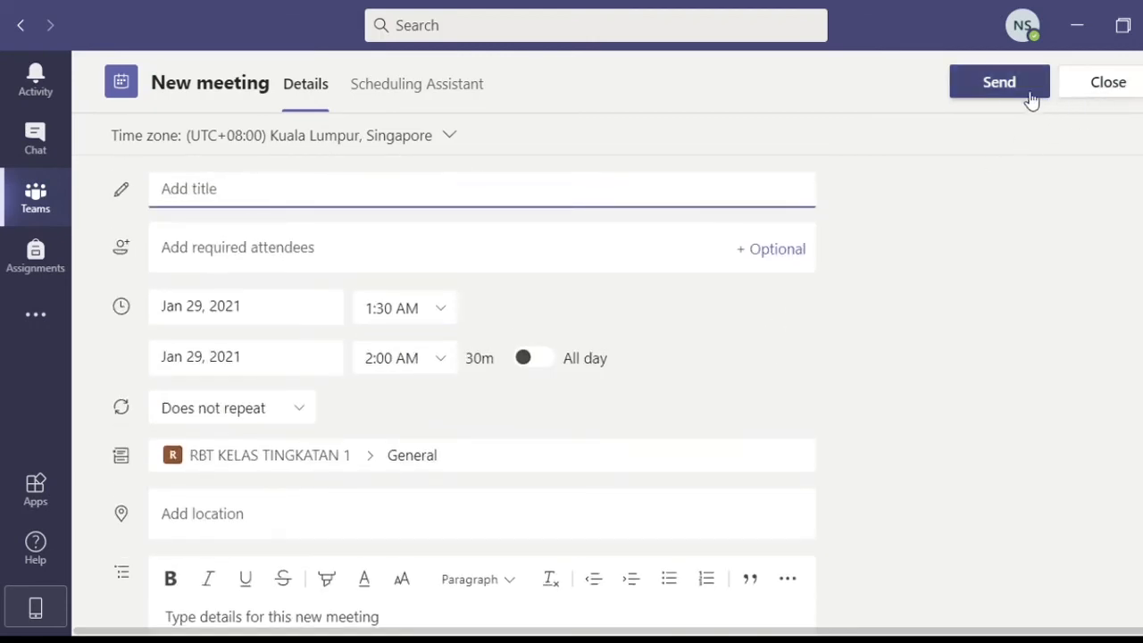
left_click(1089, 85)
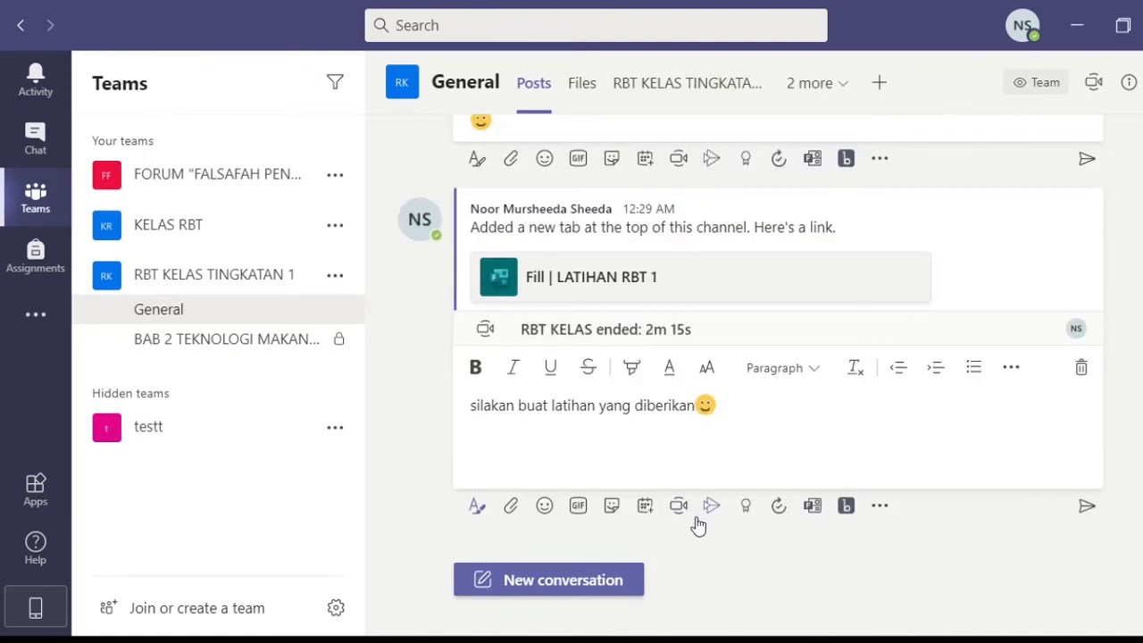
- View the Praise badges and the suggested messaging apps for the channel reply, closing both without choosing any
left_click(748, 509)
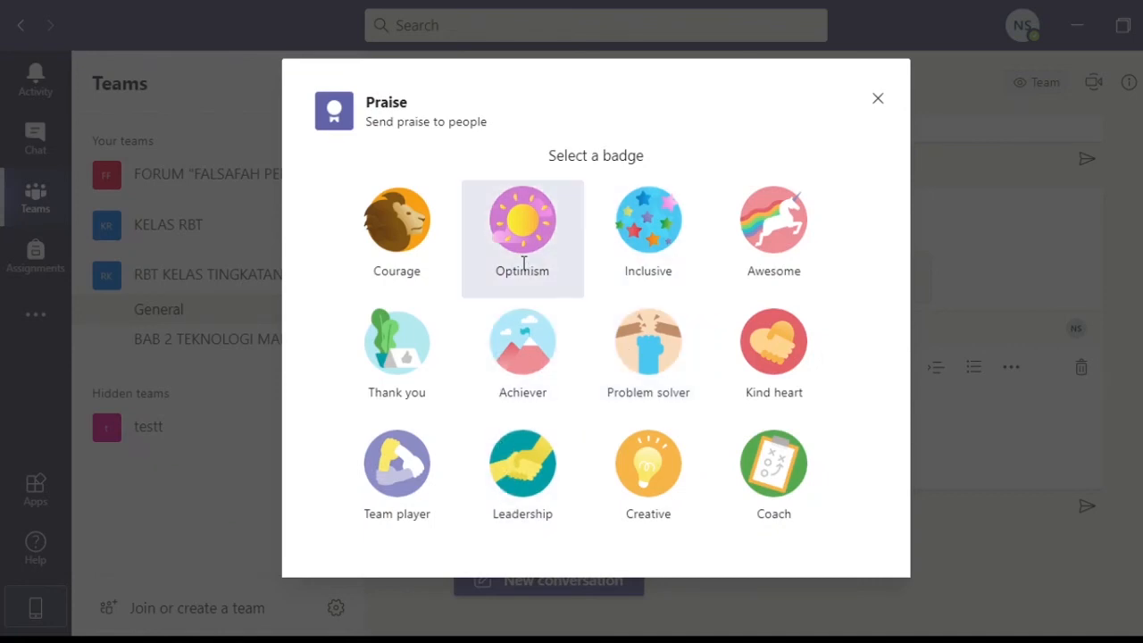
left_click(878, 100)
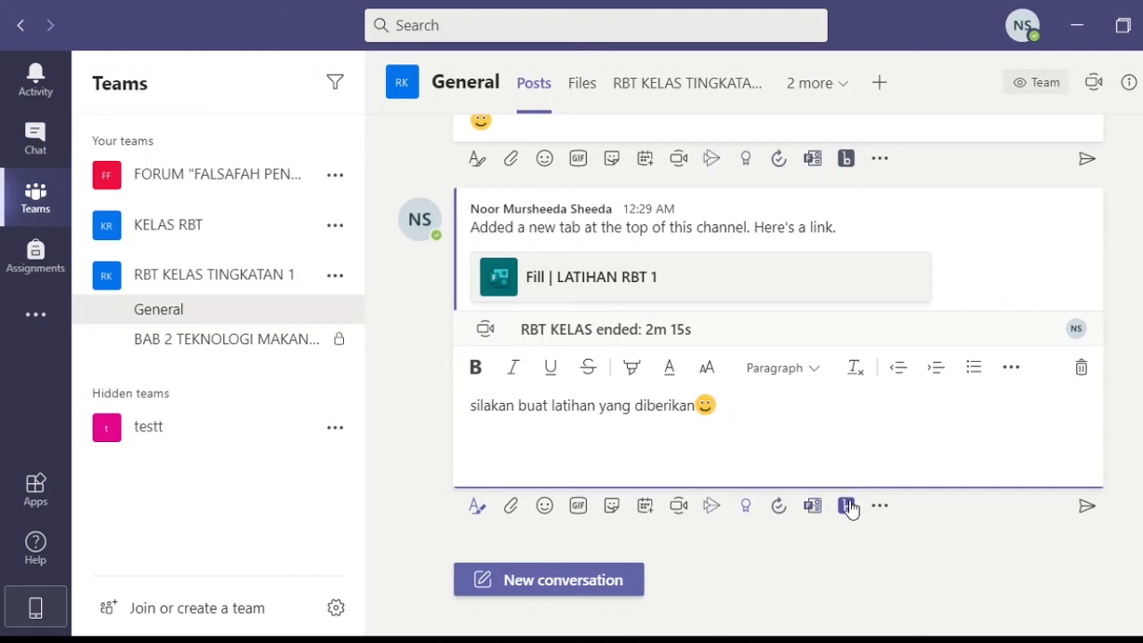
left_click(880, 505)
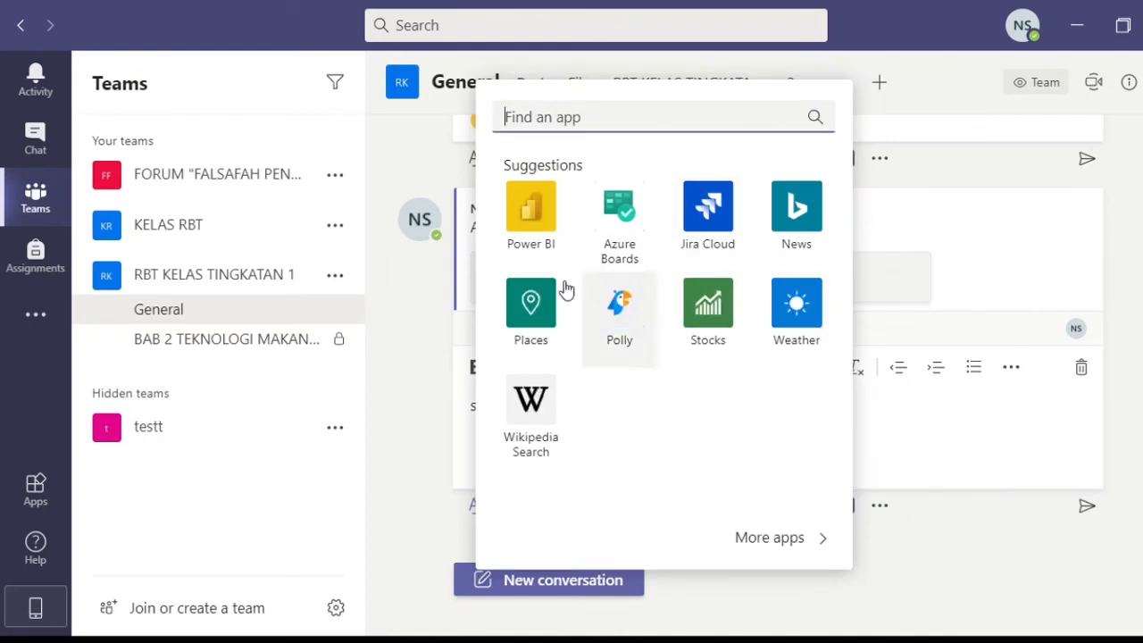
left_click(951, 452)
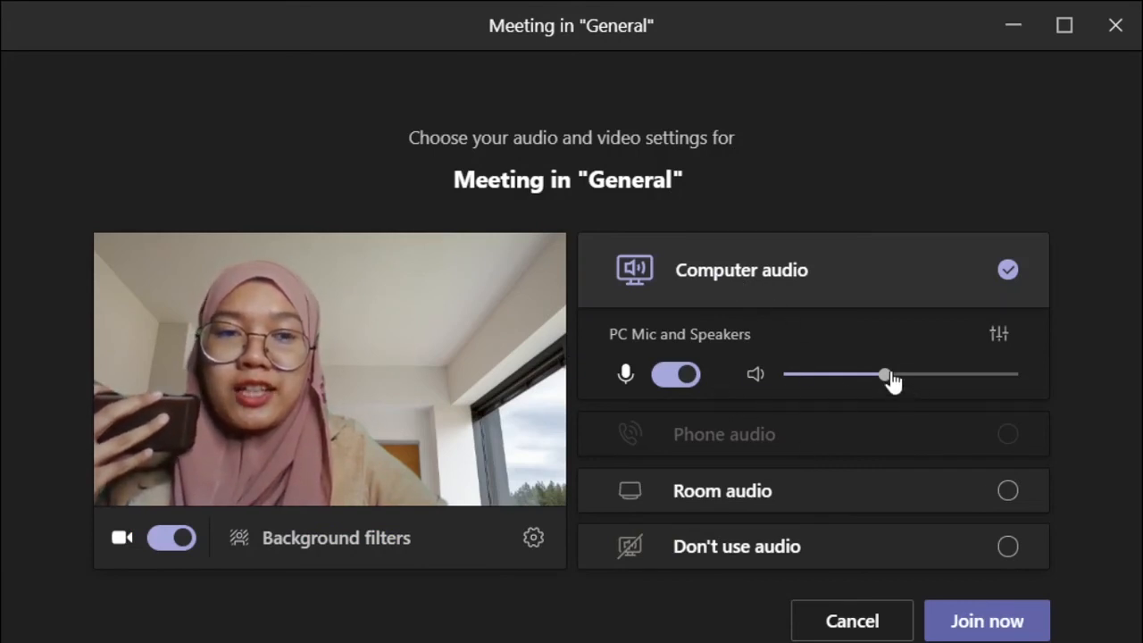
- Adjust the speaker volume to slightly below half for the General channel meeting, and switch the camera off and back on
left_click_drag(888, 375, 968, 376)
left_click_drag(883, 376, 872, 375)
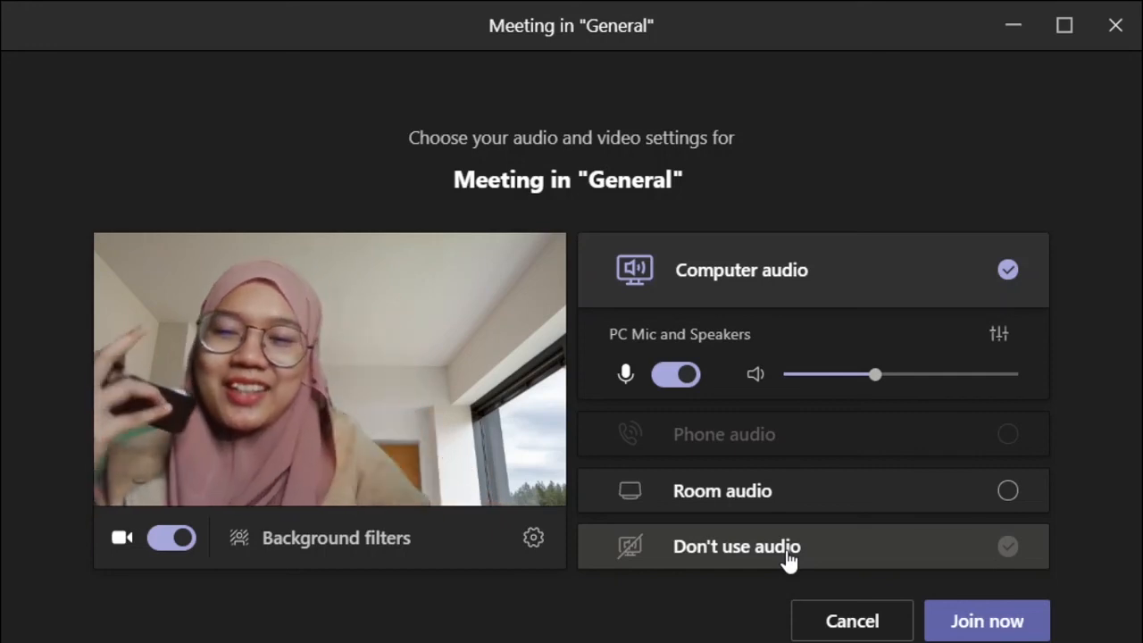
left_click(167, 547)
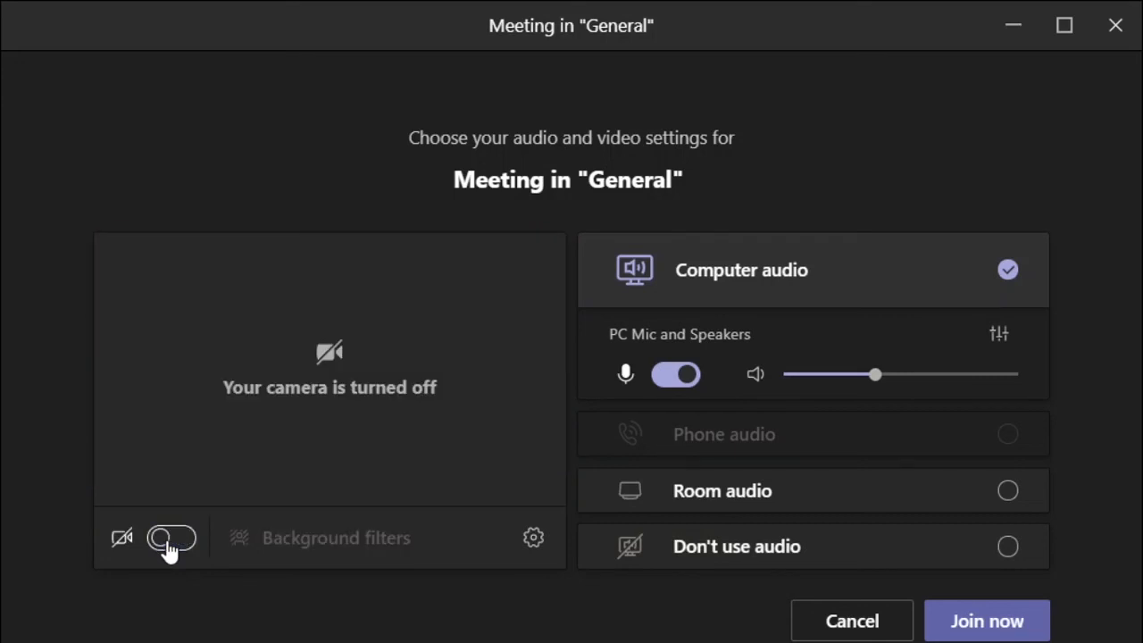
left_click(170, 546)
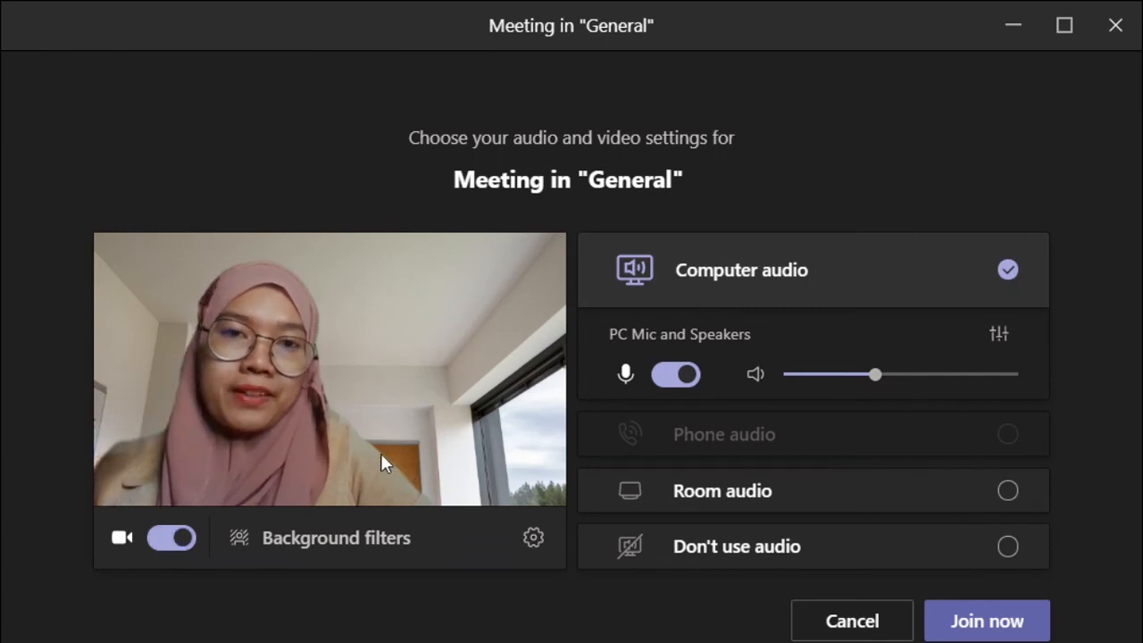
- Browse the background filters without choosing one and join the General channel meeting with computer audio and camera on
left_click(361, 556)
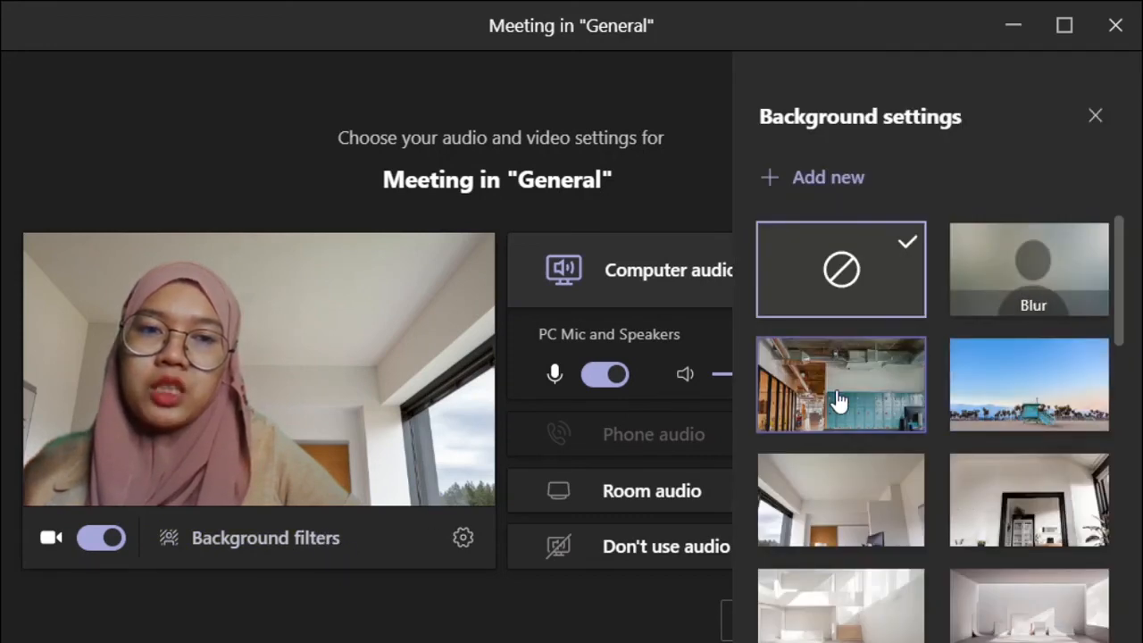
scroll(993, 435, "down", 10)
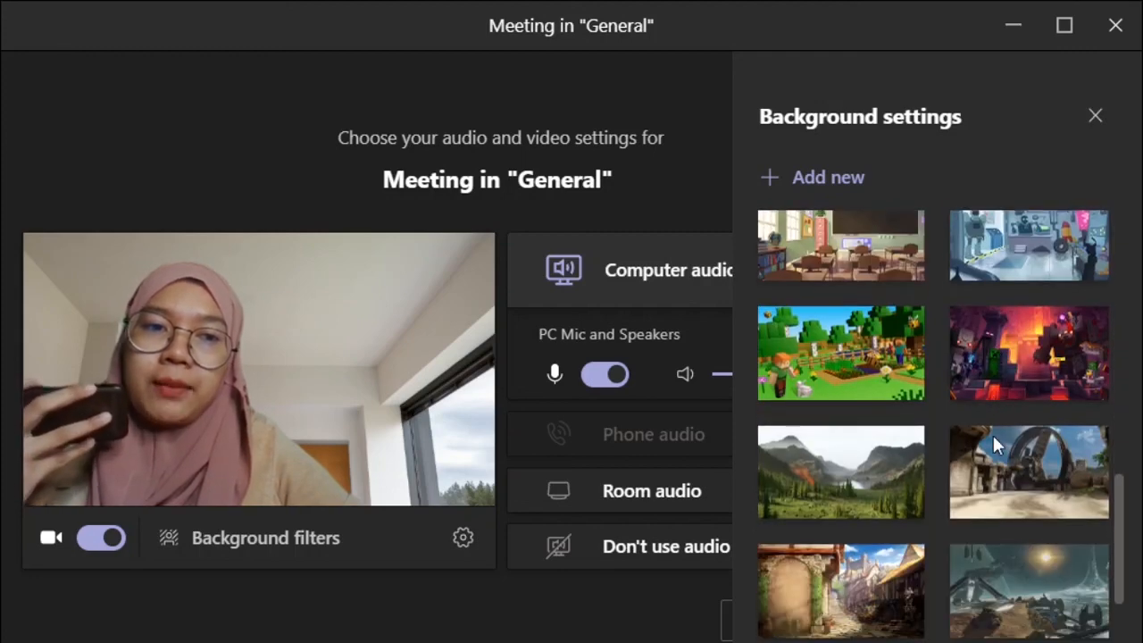
scroll(995, 446, "down", 1)
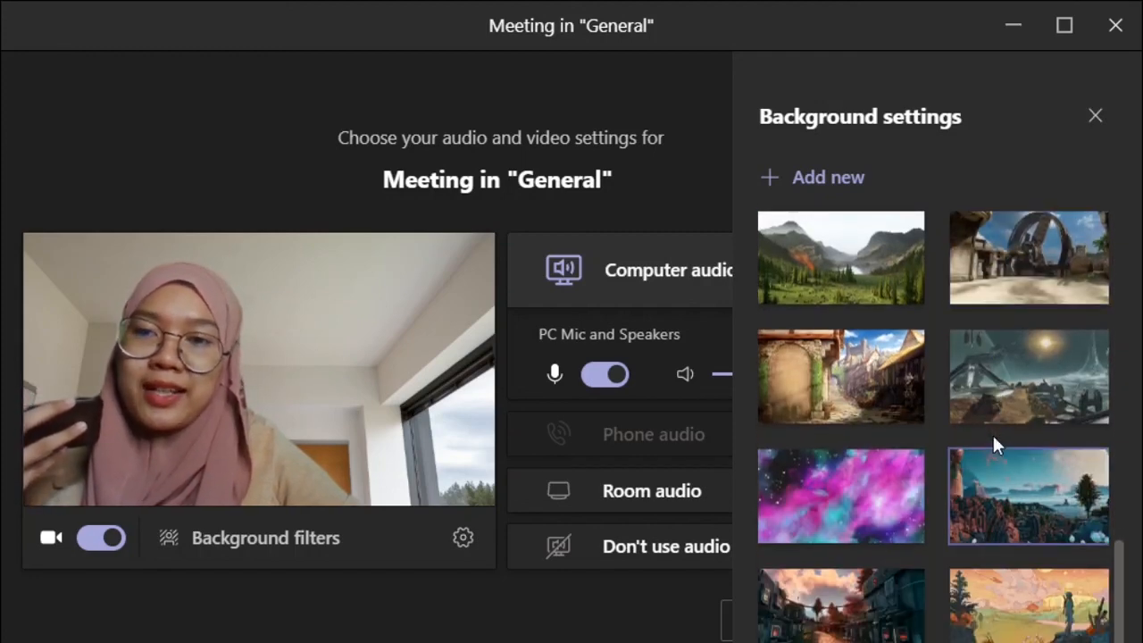
scroll(989, 437, "up", 1)
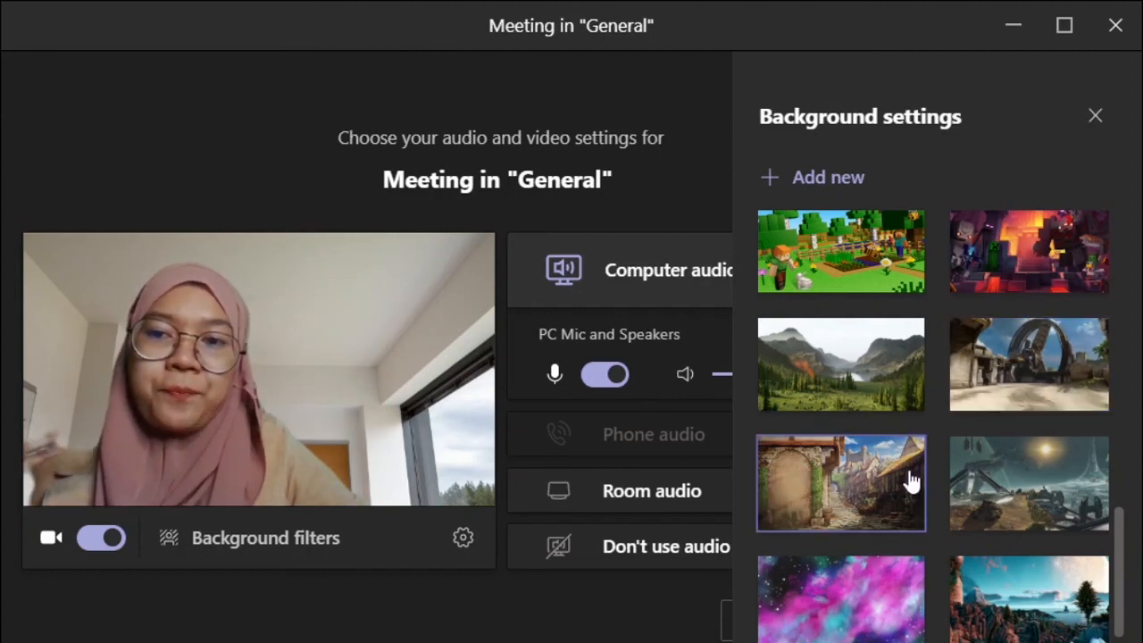
left_click(1094, 124)
left_click(983, 625)
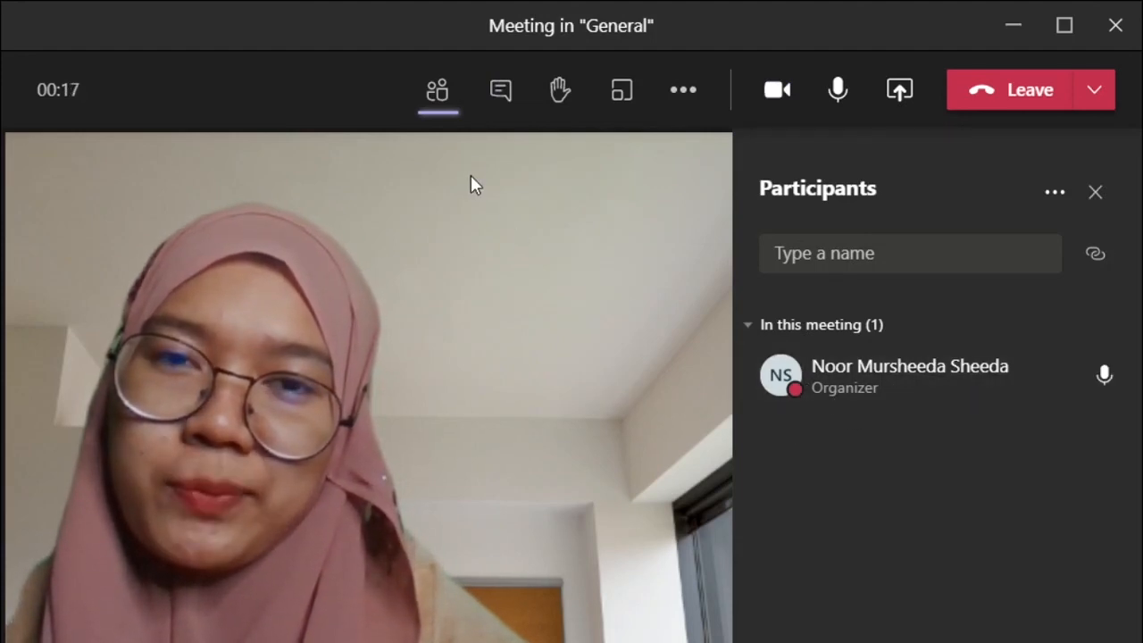
- Hide and show the meeting's participants list repeatedly, and view the meeting chat
left_click(437, 101)
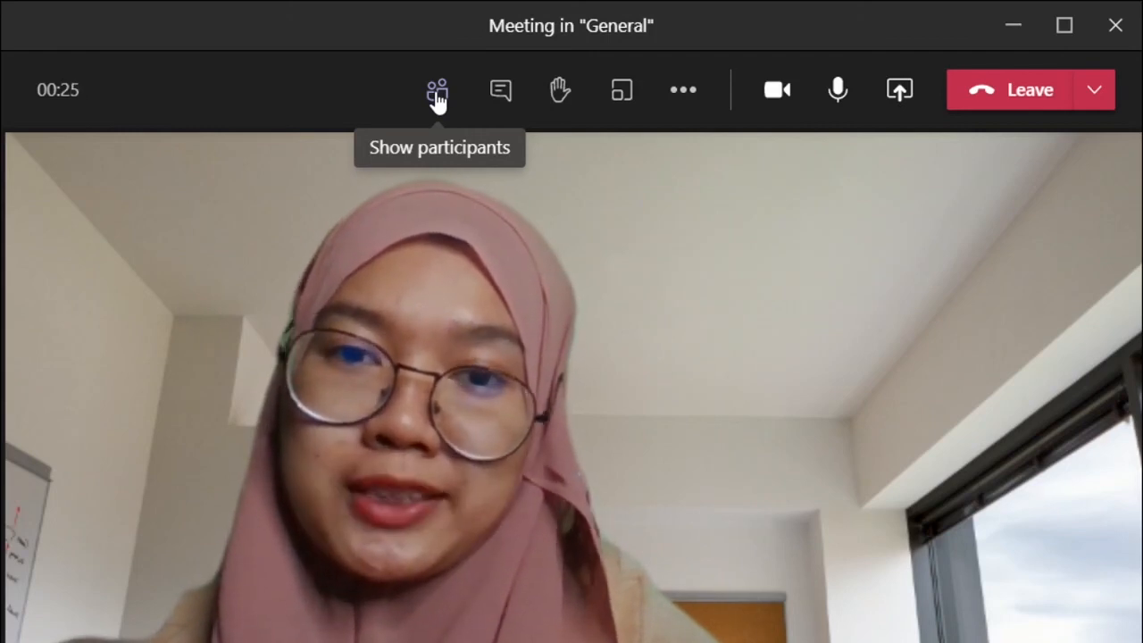
left_click(437, 94)
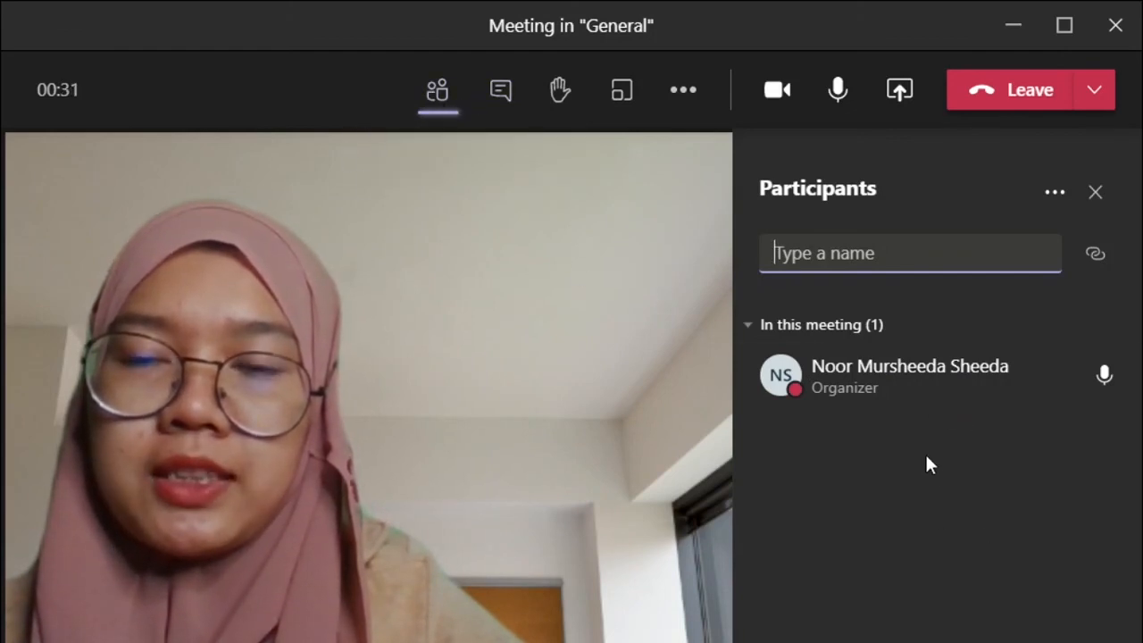
left_click(437, 91)
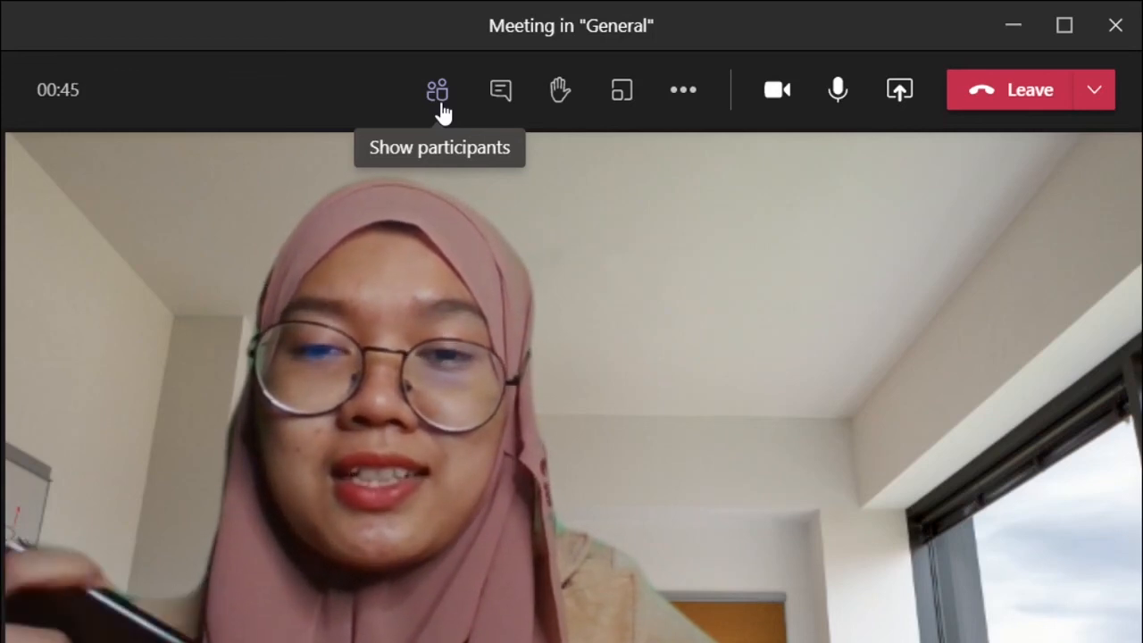
left_click(437, 91)
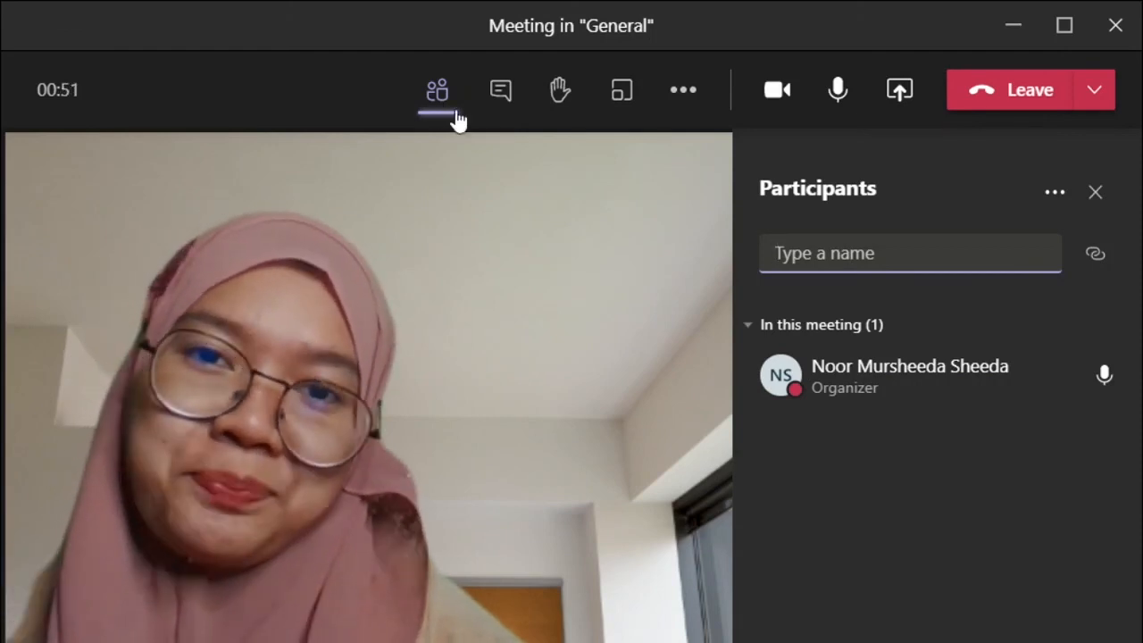
left_click(497, 101)
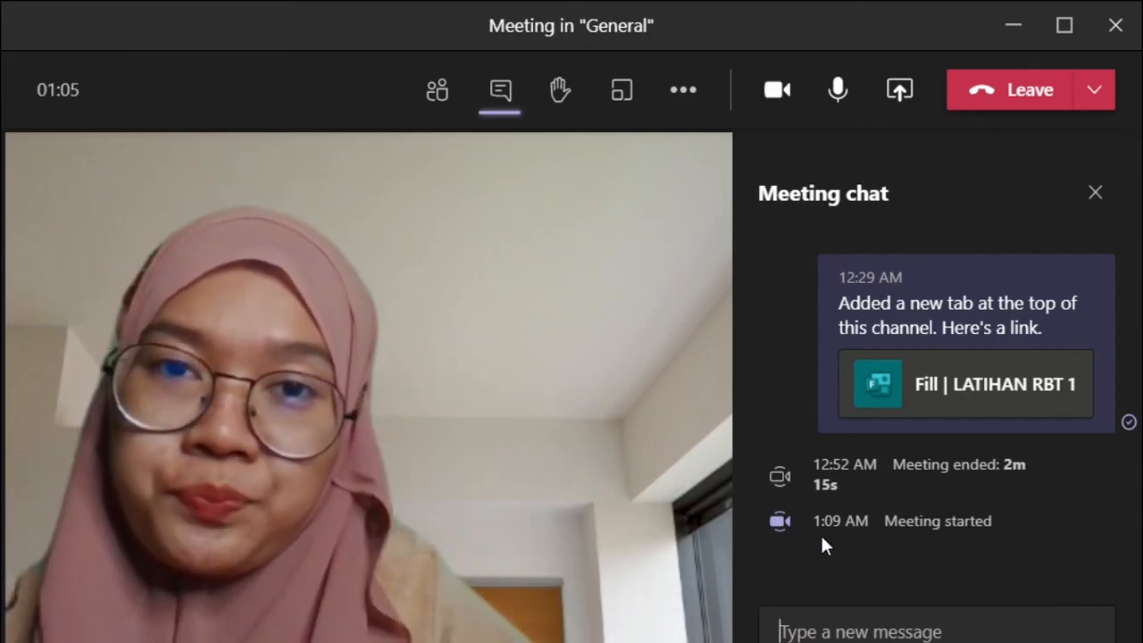
- Raise the hand in the meeting, view it in the participants list, and lower it
left_click(557, 92)
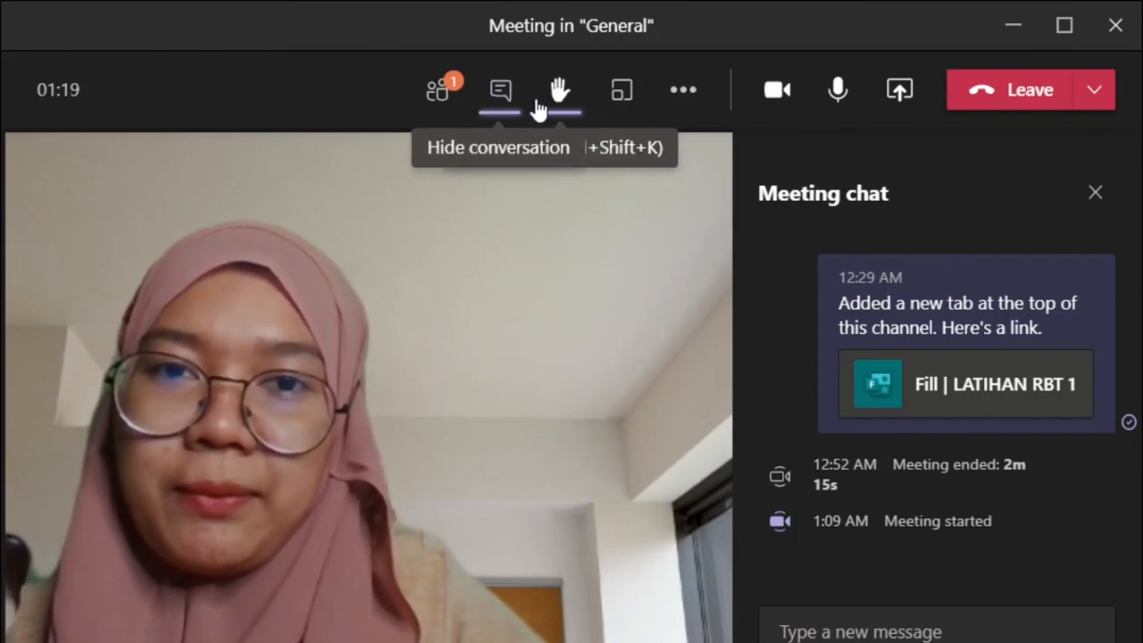
left_click(441, 101)
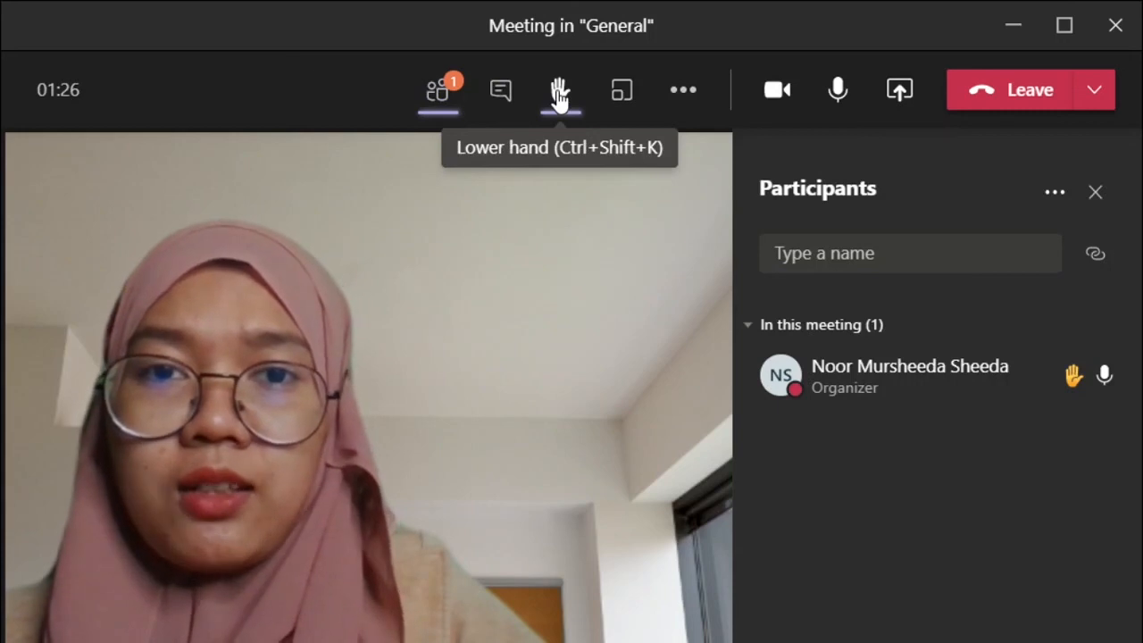
left_click(556, 109)
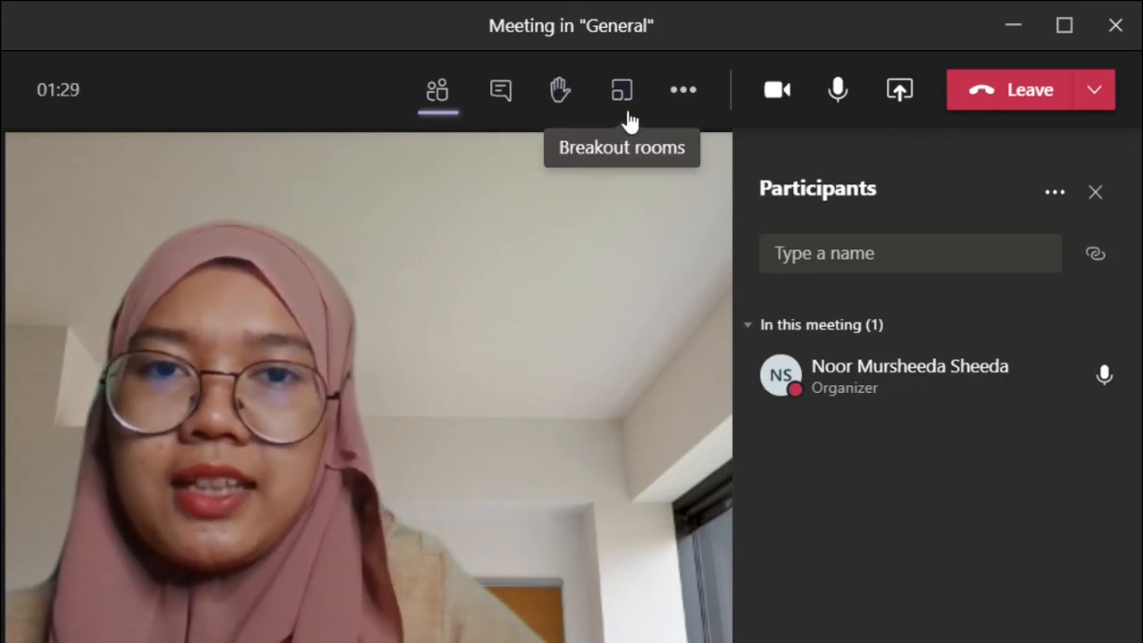
- Examine the breakout room settings, including the choices for the number of rooms, and cancel without creating rooms
left_click(629, 121)
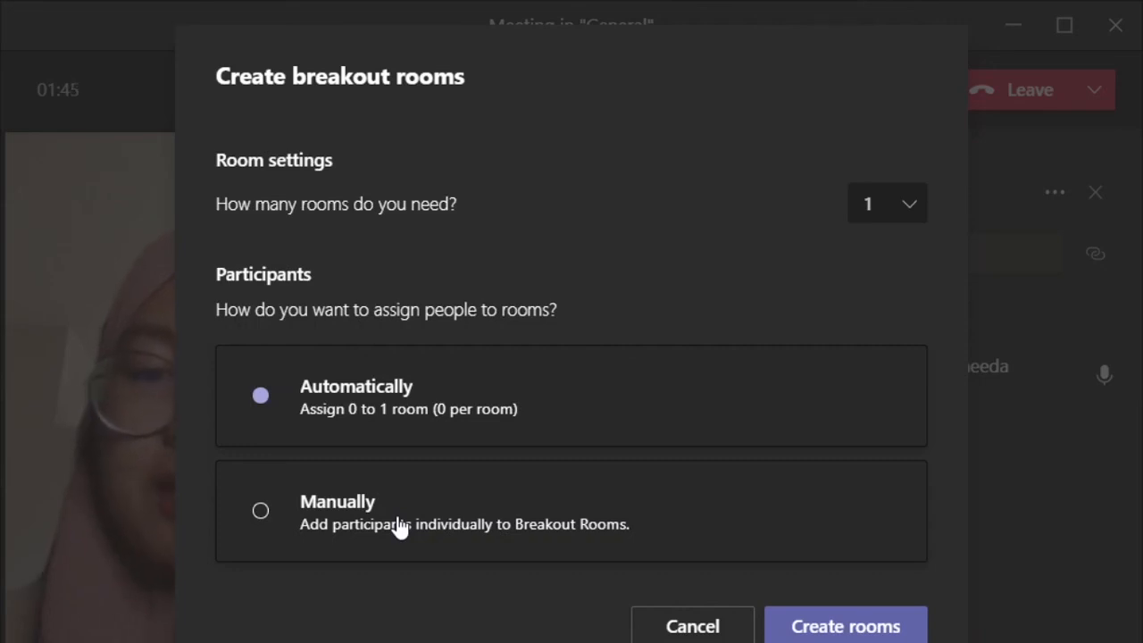
left_click(909, 210)
scroll(898, 442, "down", 10)
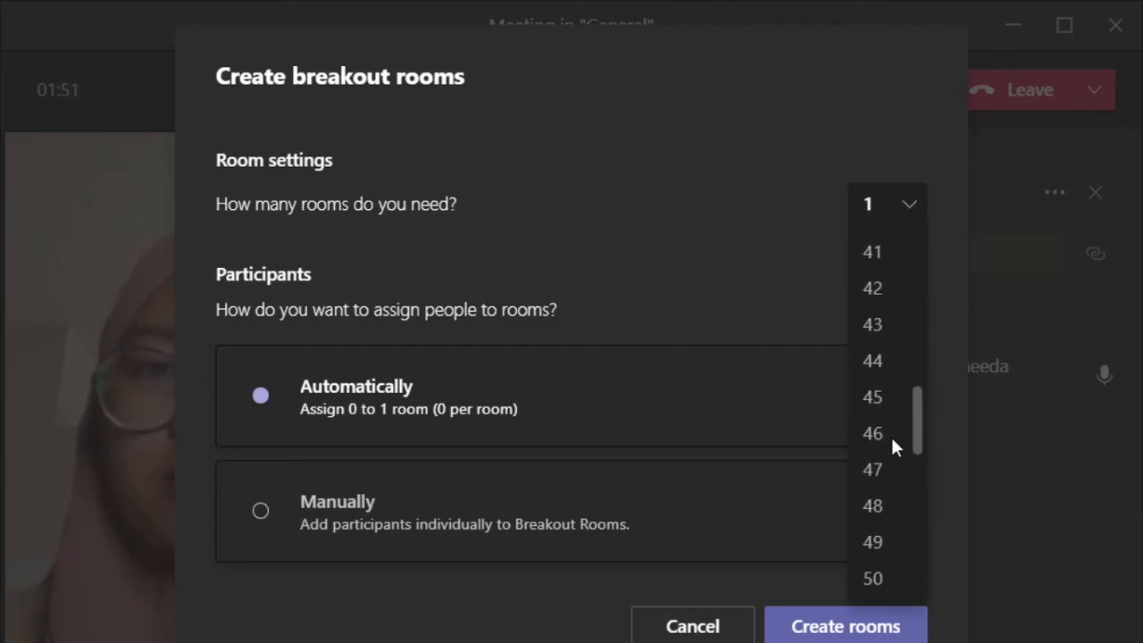
scroll(892, 439, "up", 5)
scroll(892, 437, "up", 5)
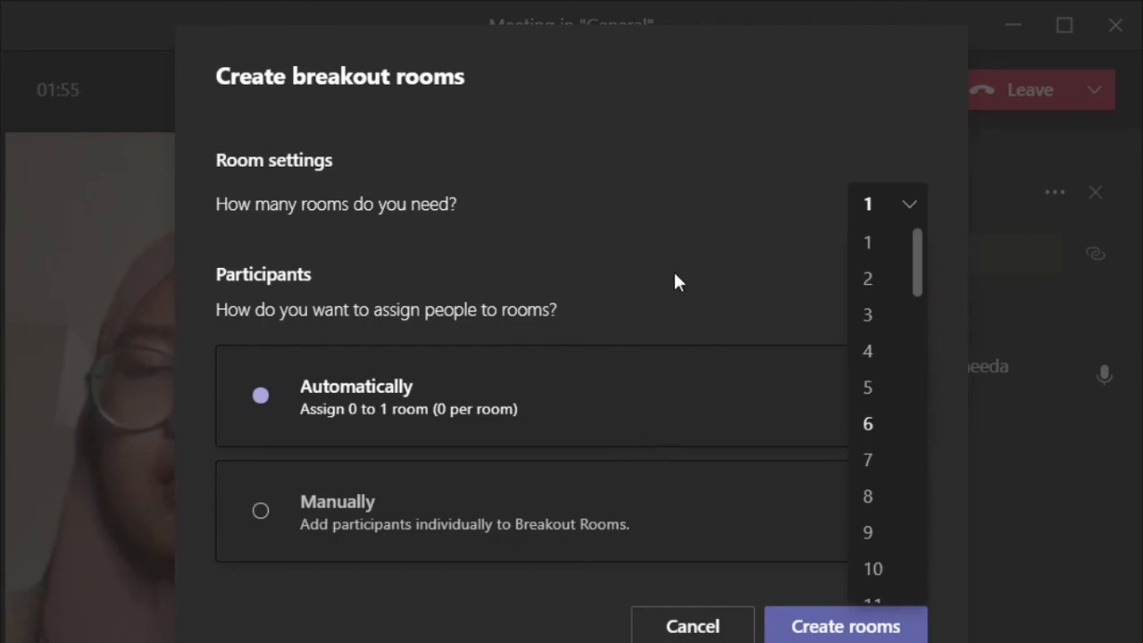
left_click(696, 628)
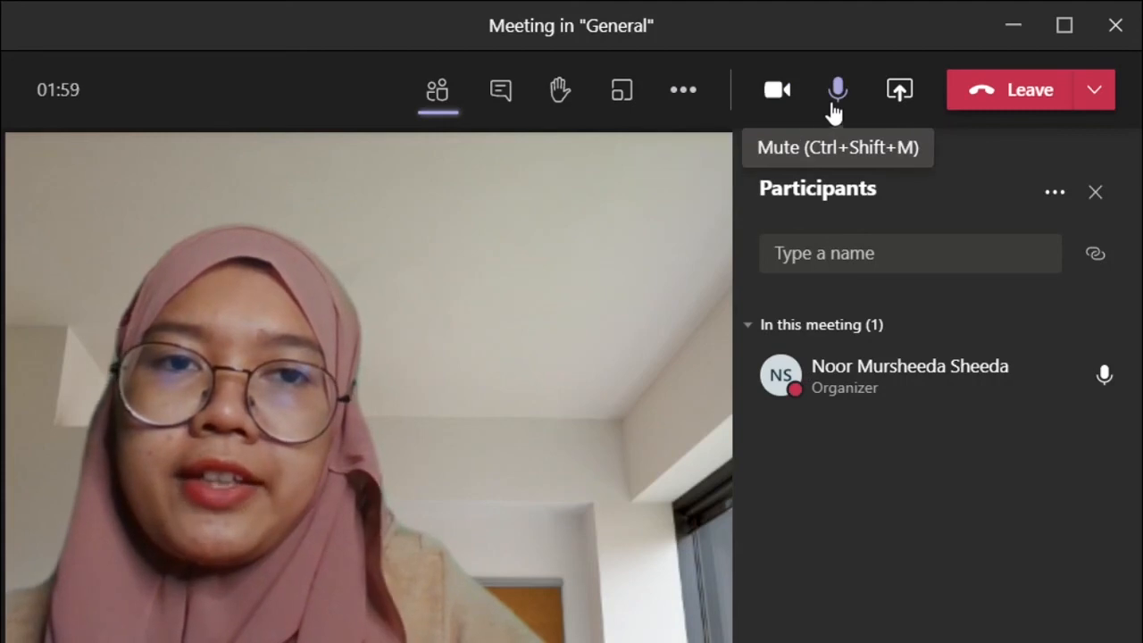
- Switch the meeting camera off and back on, and mute and unmute the microphone
left_click(777, 89)
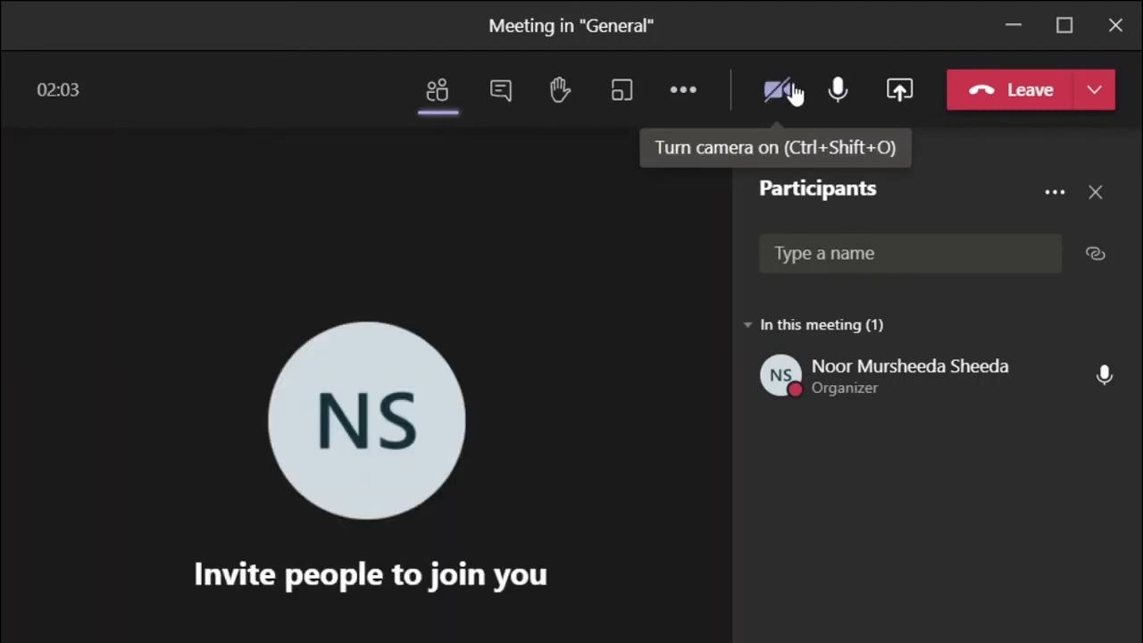
left_click(763, 91)
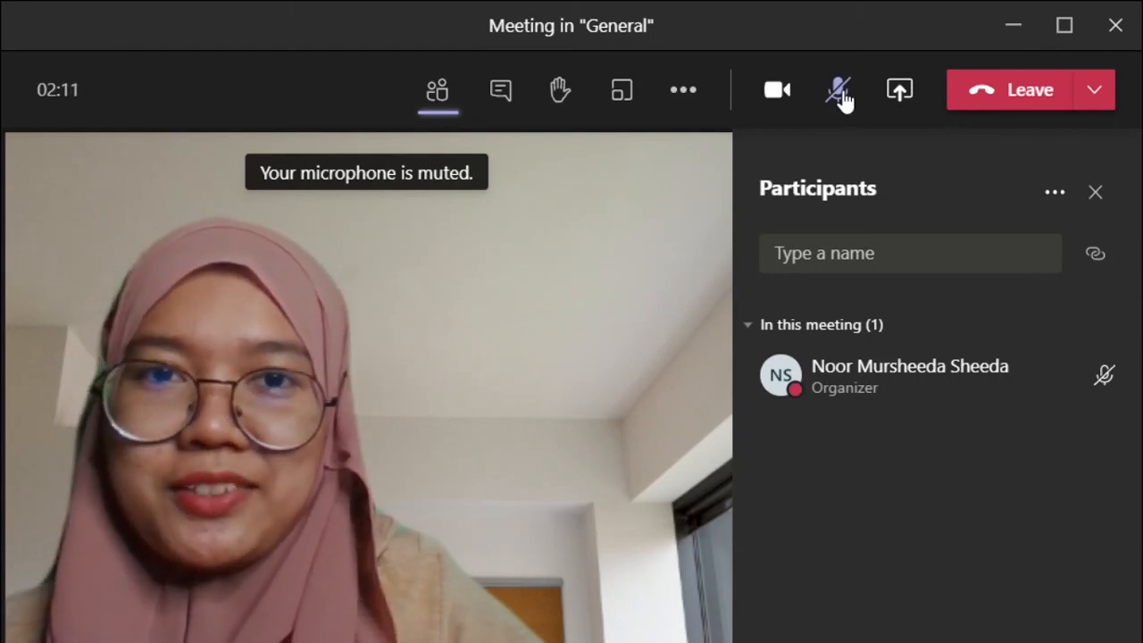
left_click(841, 93)
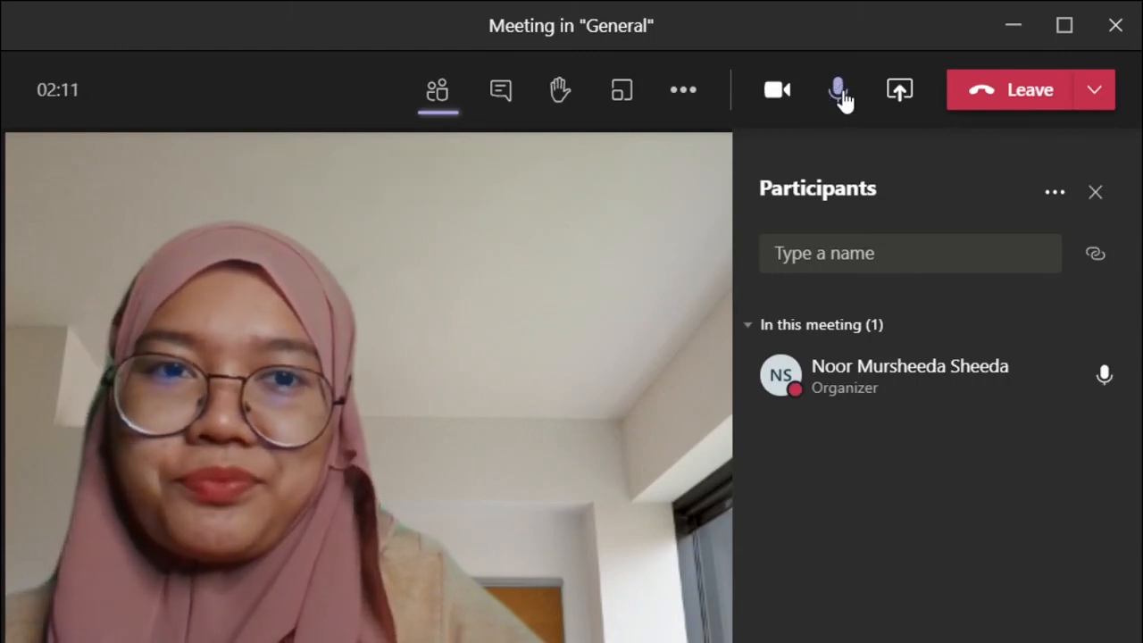
- View the additional meeting actions, including view layouts, background effects, live captions and recording, and close the list
left_click(684, 90)
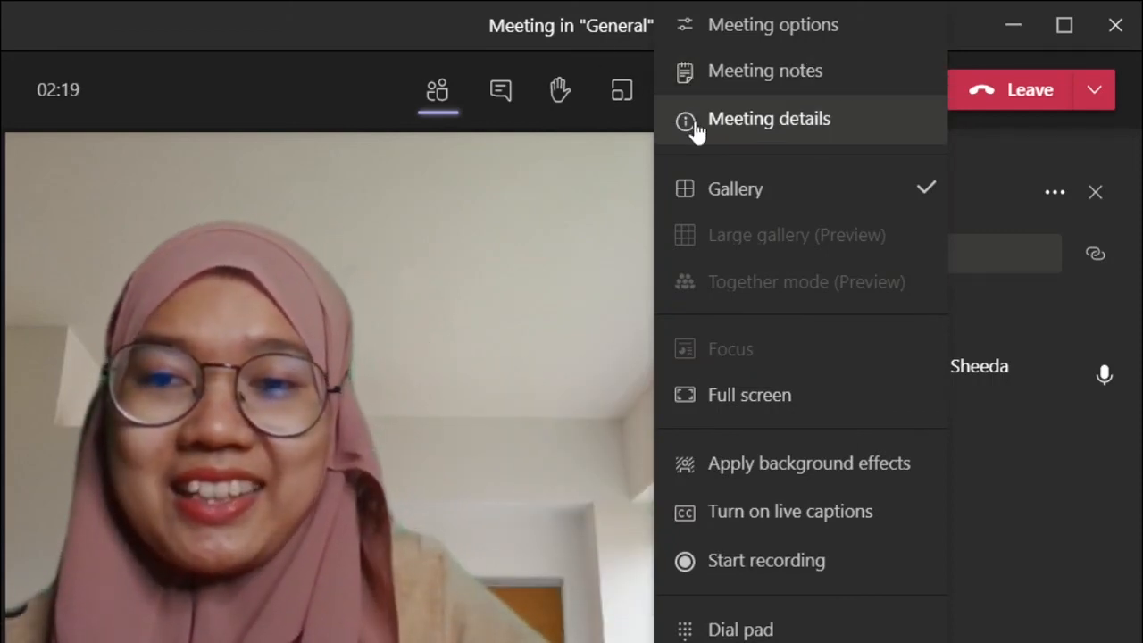
left_click(740, 208)
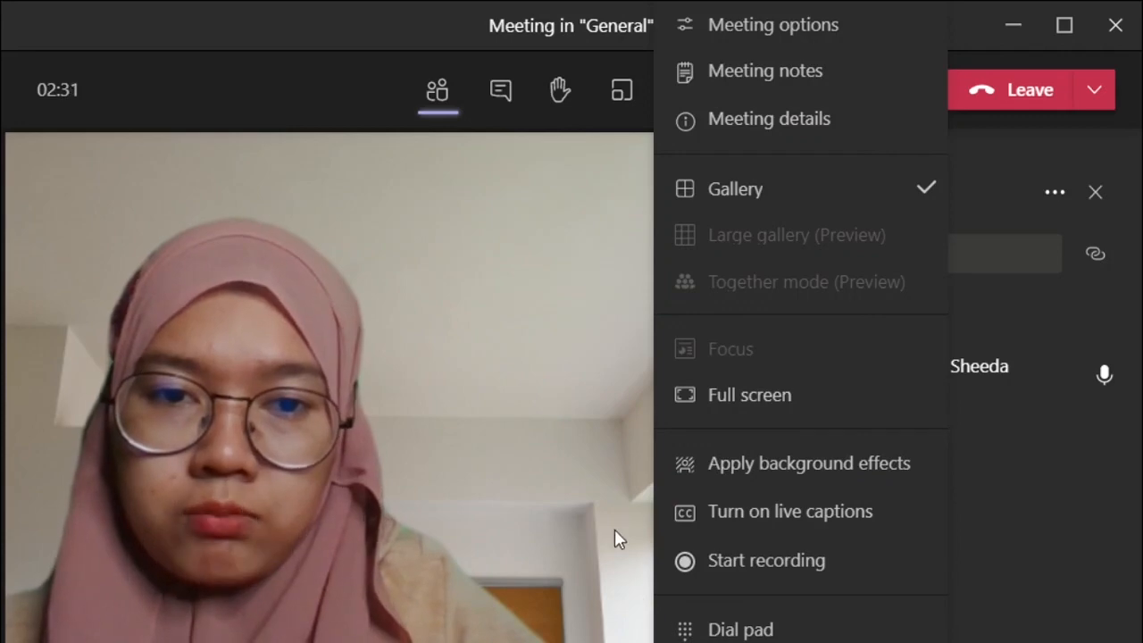
left_click(538, 513)
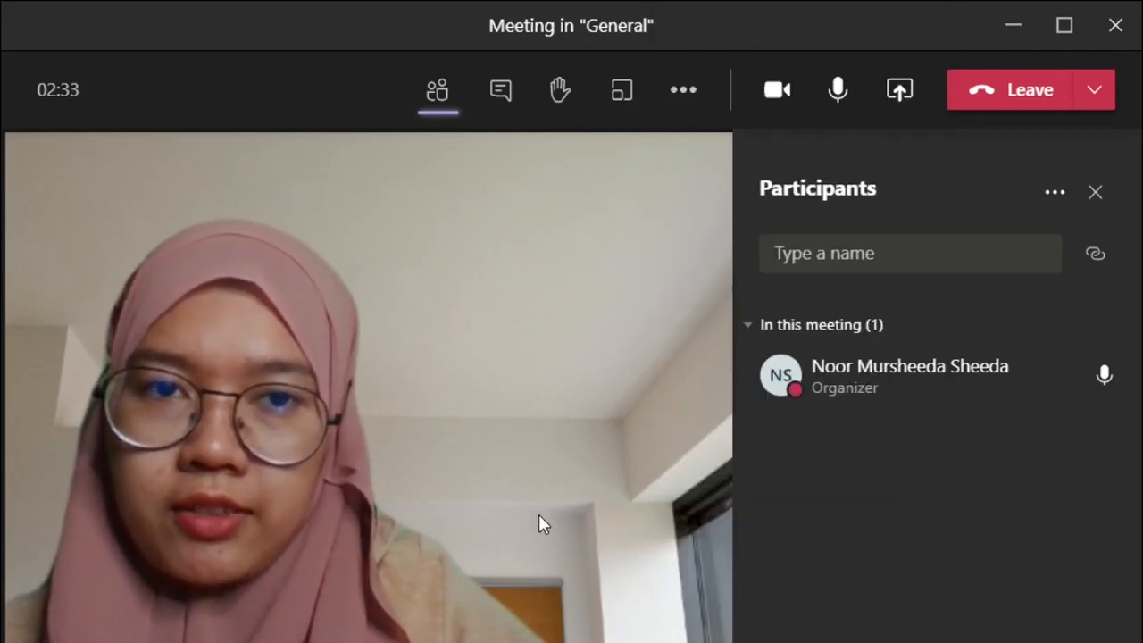